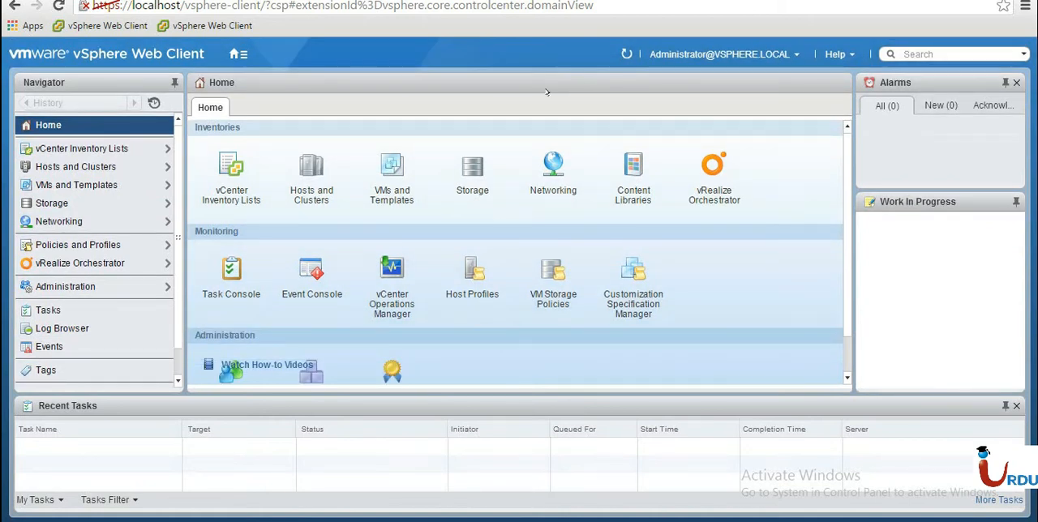
Open the Hosts and Clusters inventory, expand host 192.168.195.128 and select its Window 7 X86 virtual machine.
scroll(843, 327, down, 1)
scroll(850, 221, up, 1)
click(313, 194)
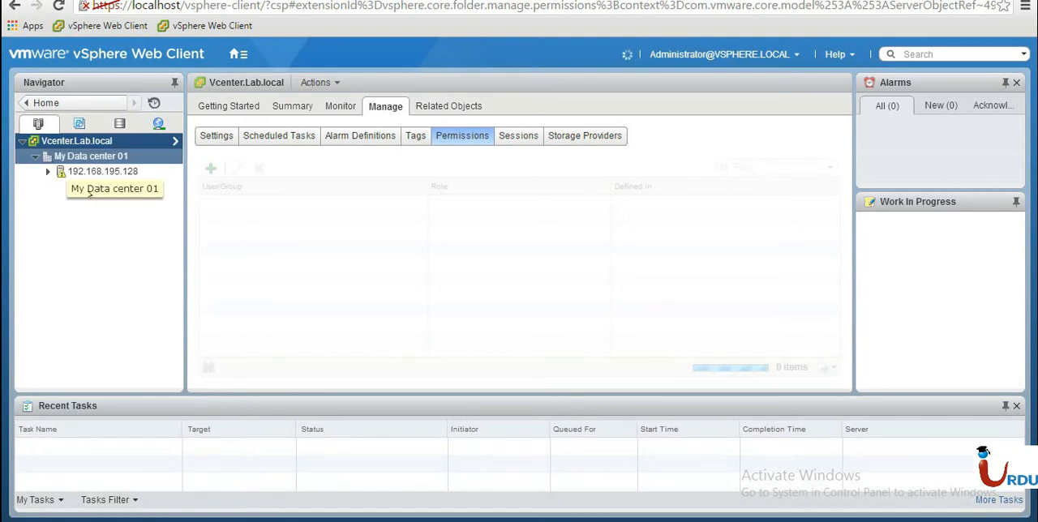
click(91, 171)
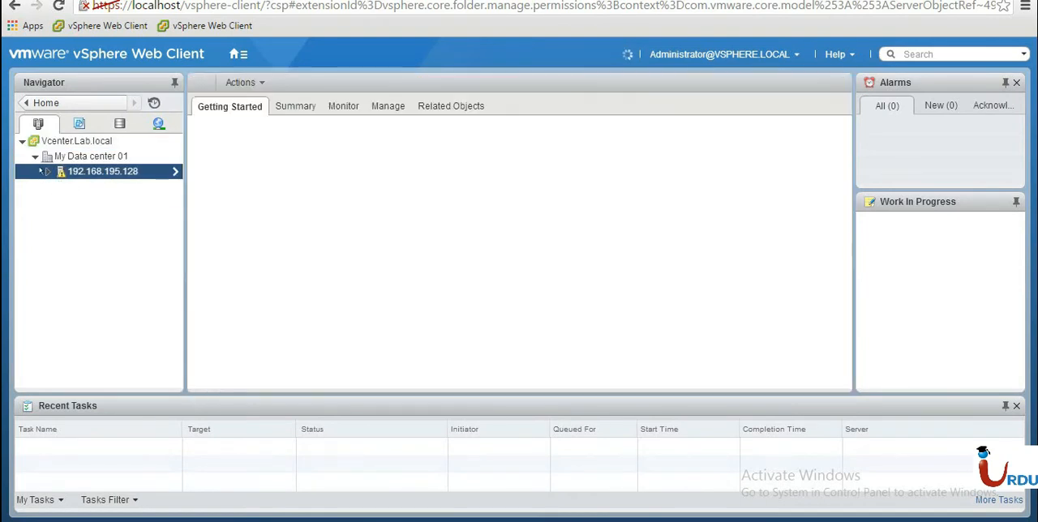
click(45, 171)
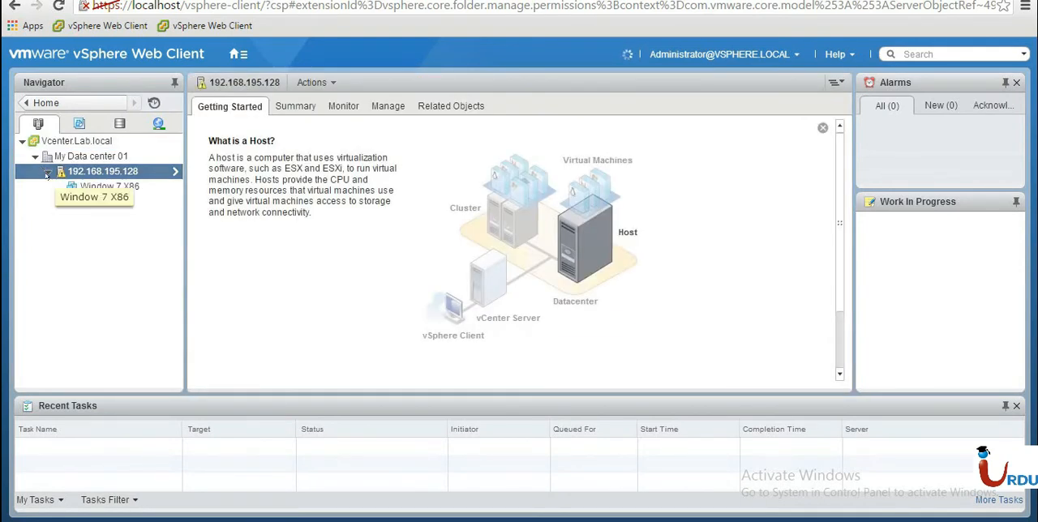
click(97, 187)
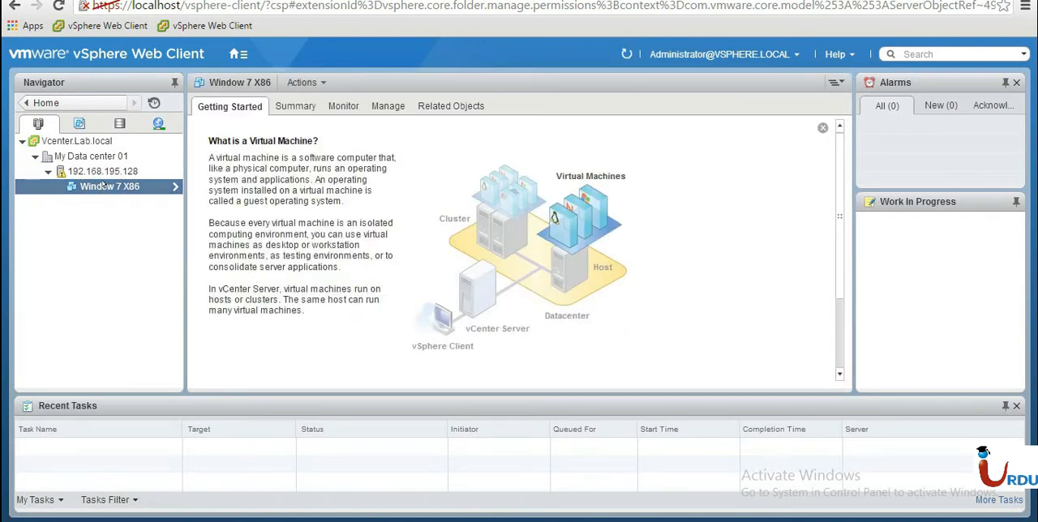
Look through the actions available for the Window 7 X86 virtual machine, including power, guest OS, snapshot, clone and template options.
right_click(103, 185)
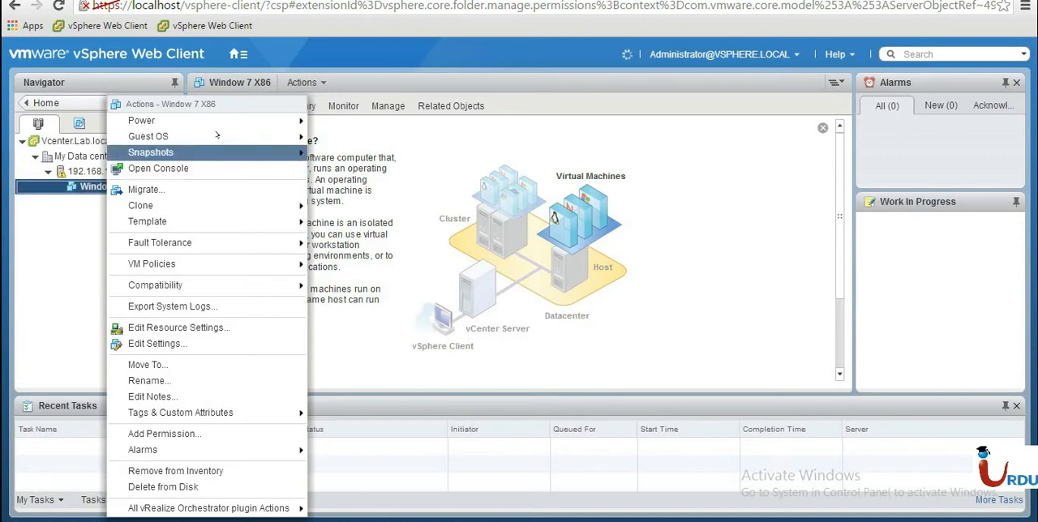
mouse_move(215, 120)
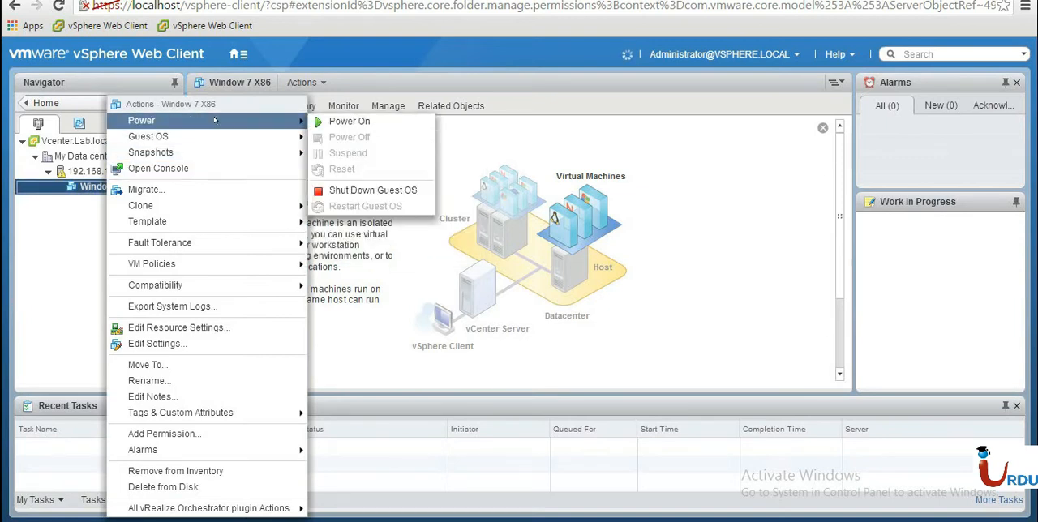
mouse_move(254, 137)
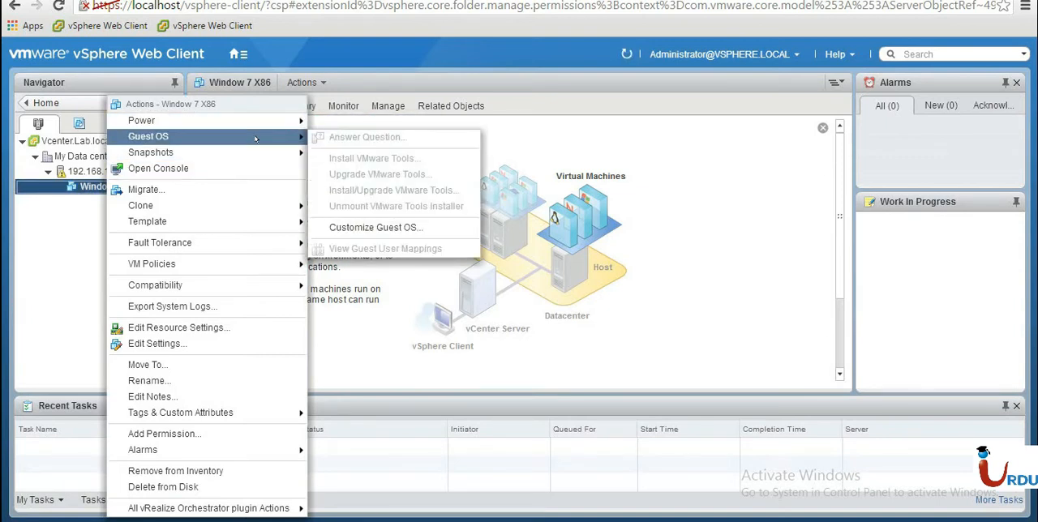
mouse_move(231, 153)
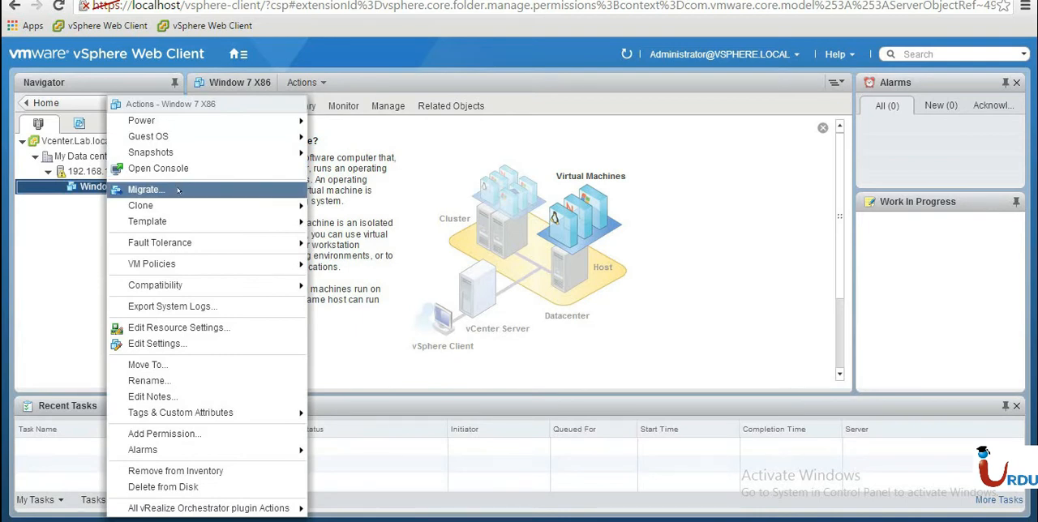
mouse_move(185, 221)
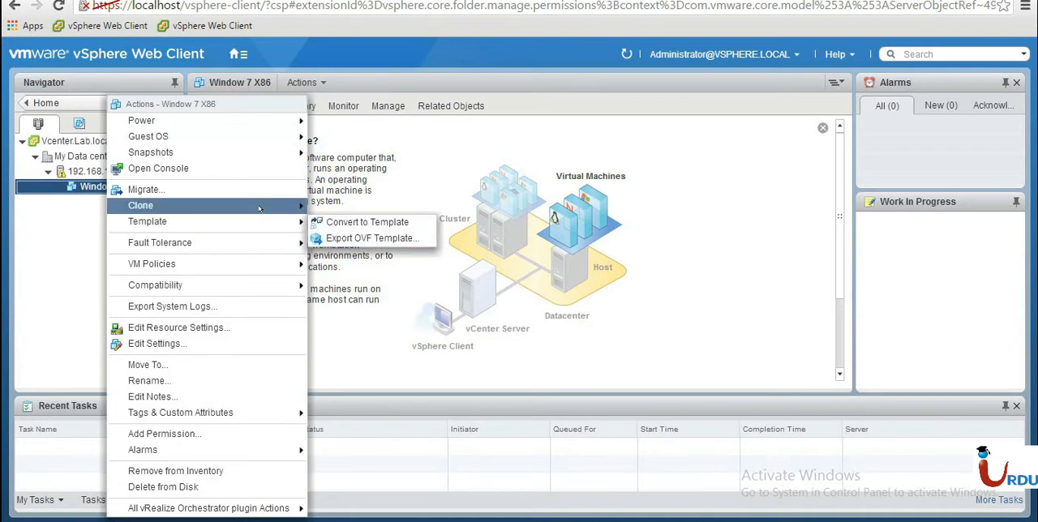
mouse_move(260, 210)
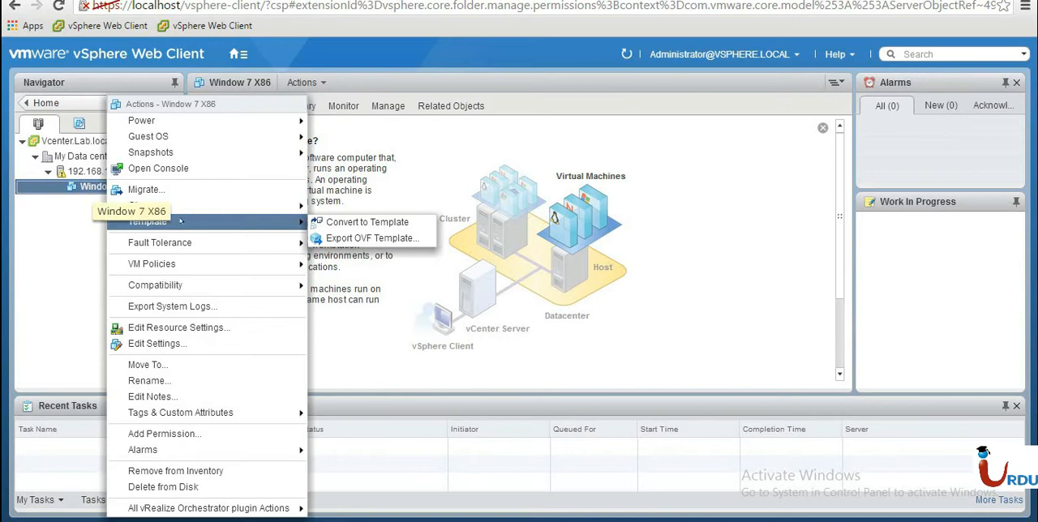
mouse_move(221, 207)
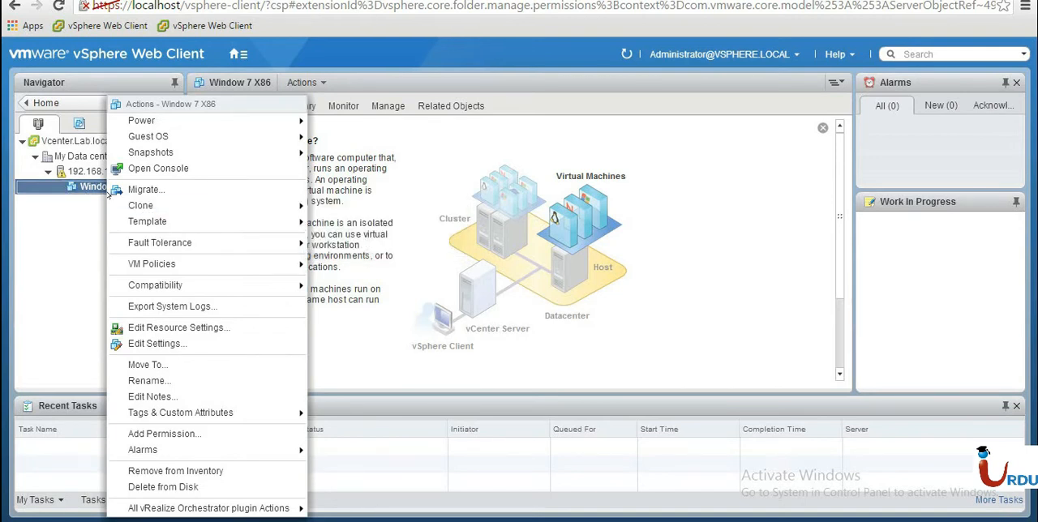
mouse_move(192, 265)
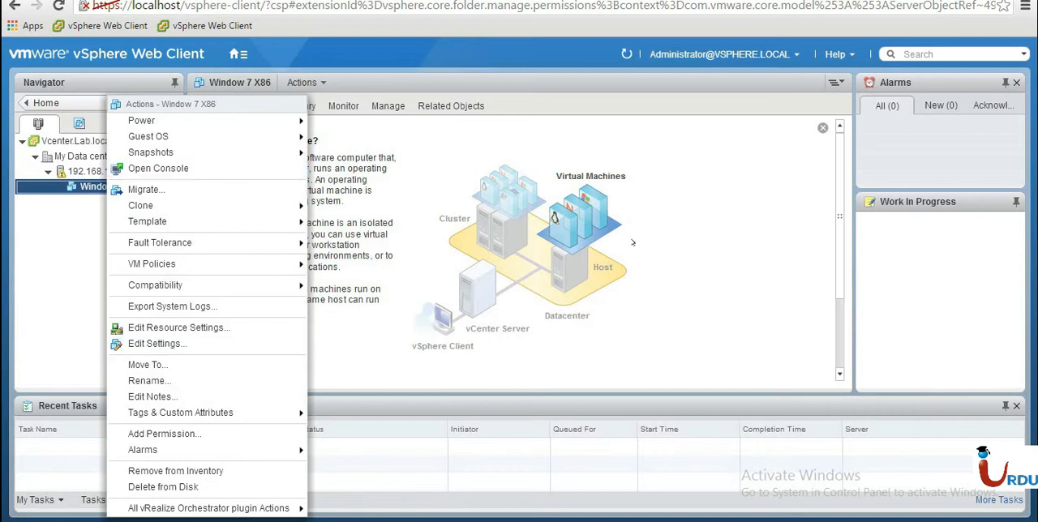
click(550, 119)
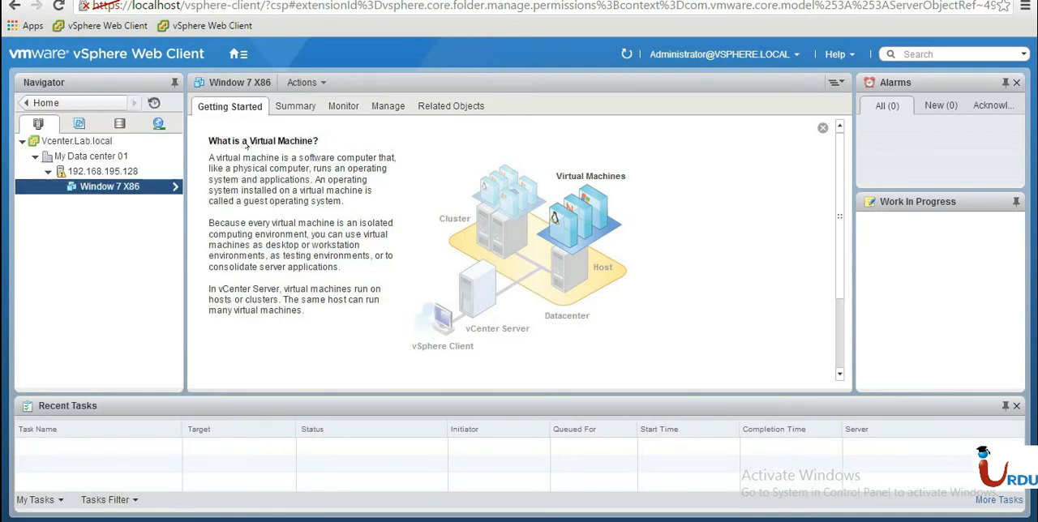
Go back to Home and open Vcenter.Lab.local from the vCenter Servers inventory list.
click(72, 103)
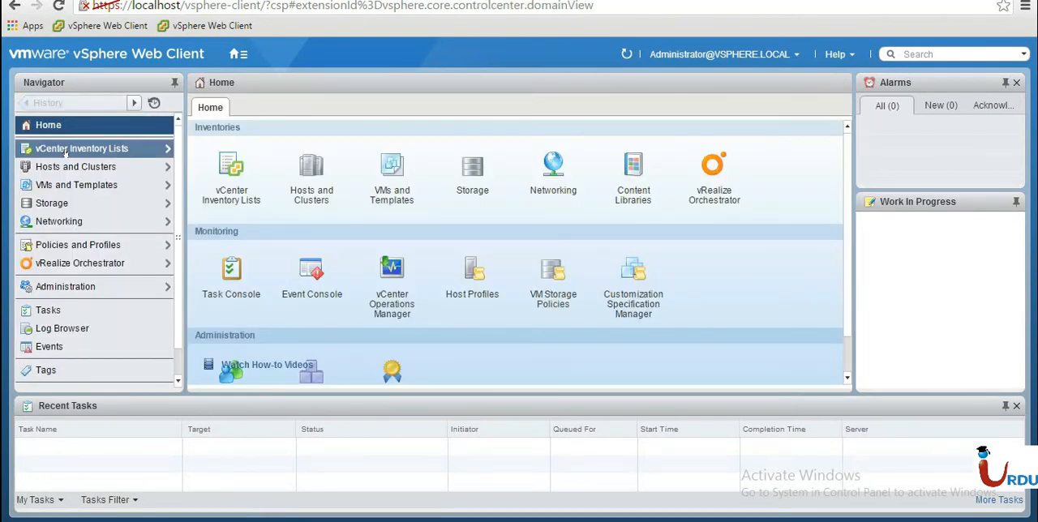
click(65, 150)
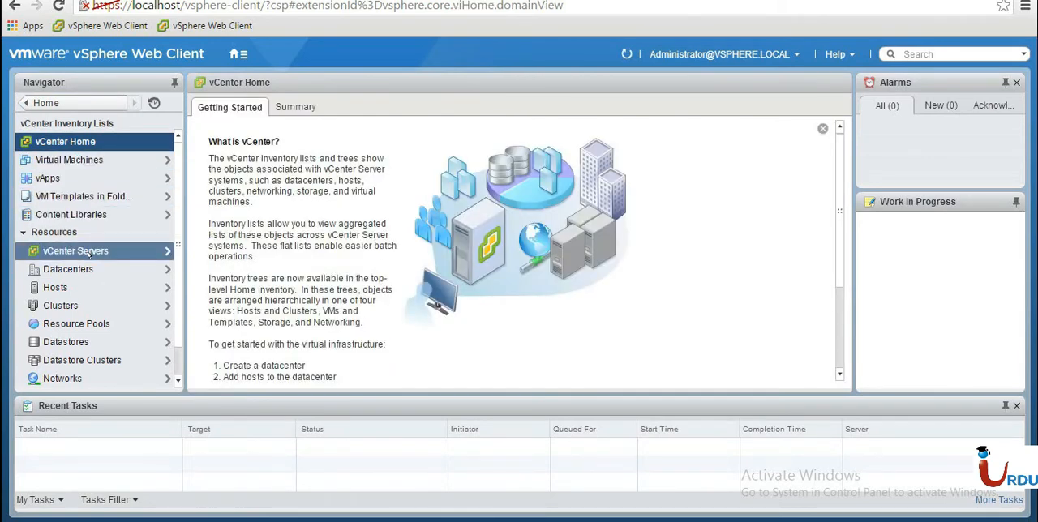
click(89, 253)
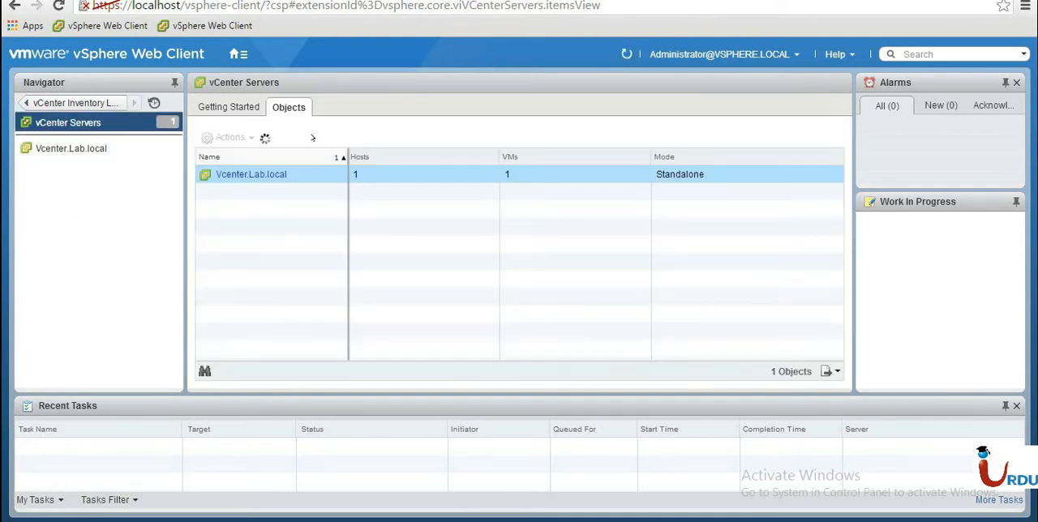
click(78, 149)
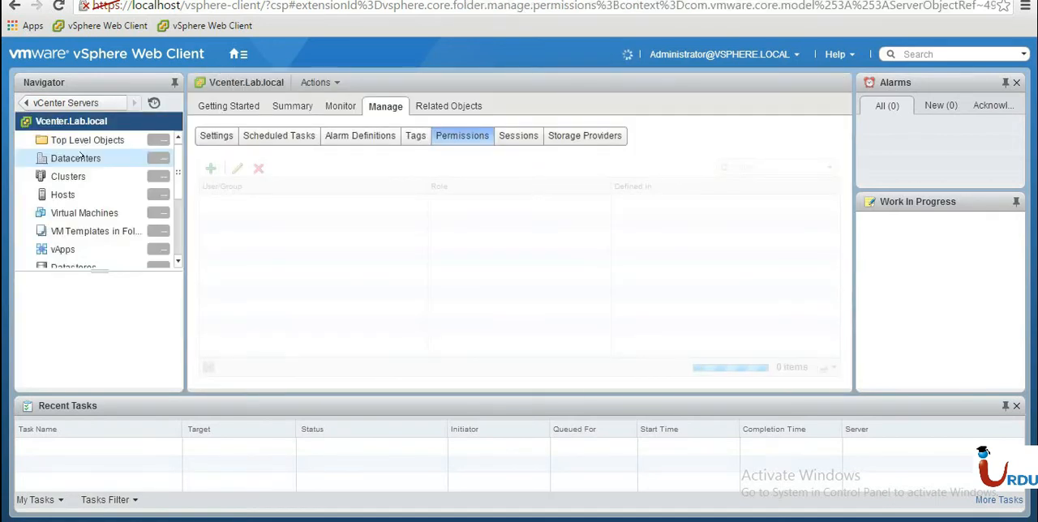
View the vCenter server's settings and scheduled tasks, ending on its alarm definitions.
click(216, 135)
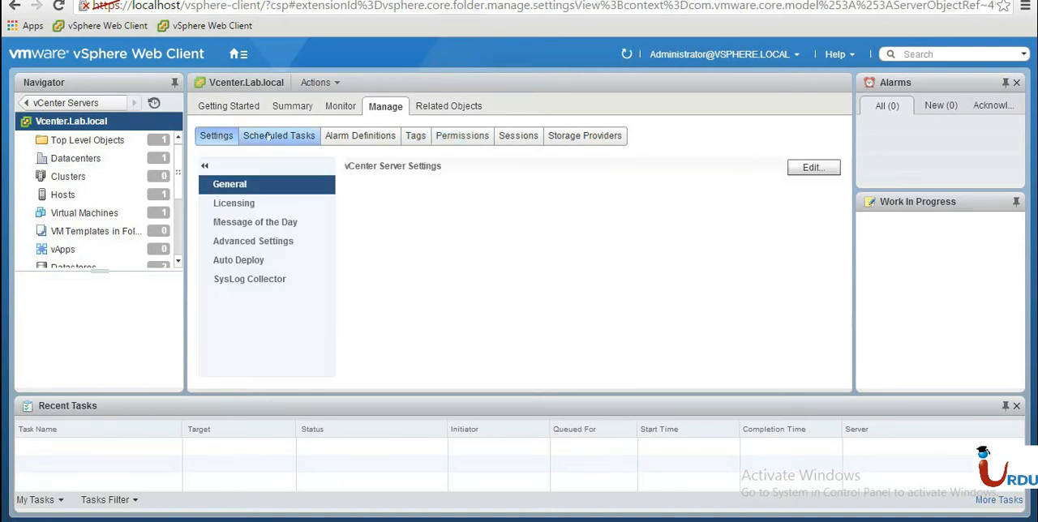
click(267, 136)
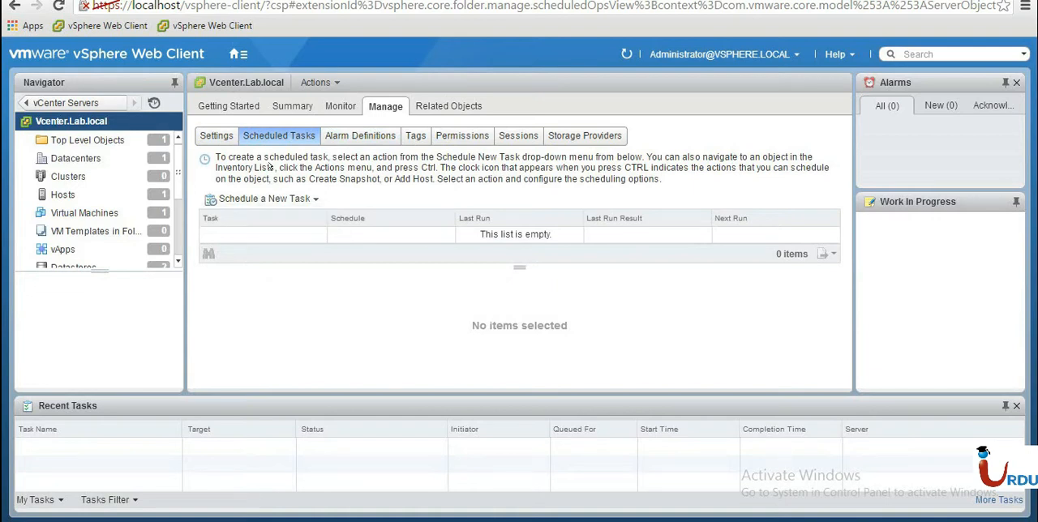
click(352, 137)
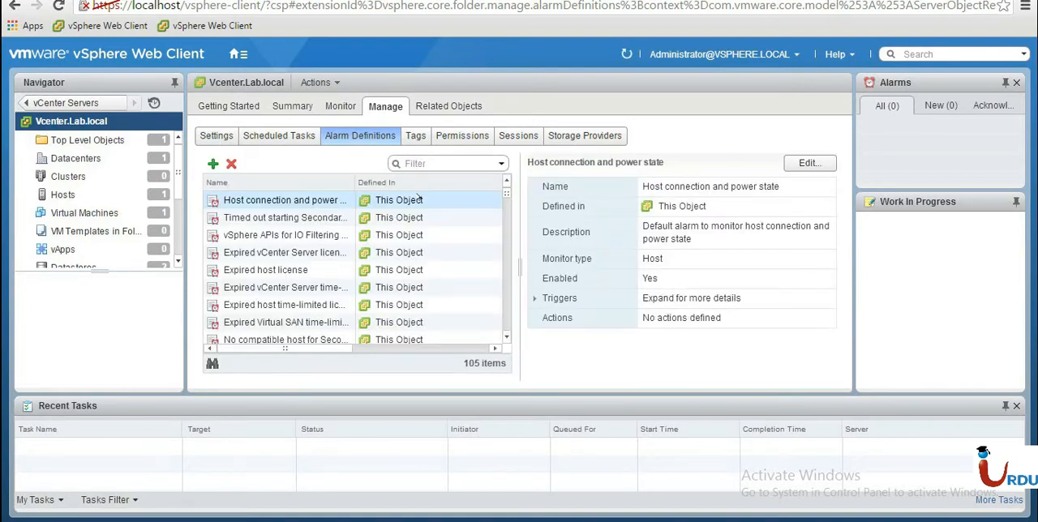
Examine the secondary VM time-out and vSphere APIs for IO Filtering alarms, and browse the alarm definitions list.
click(308, 218)
click(310, 234)
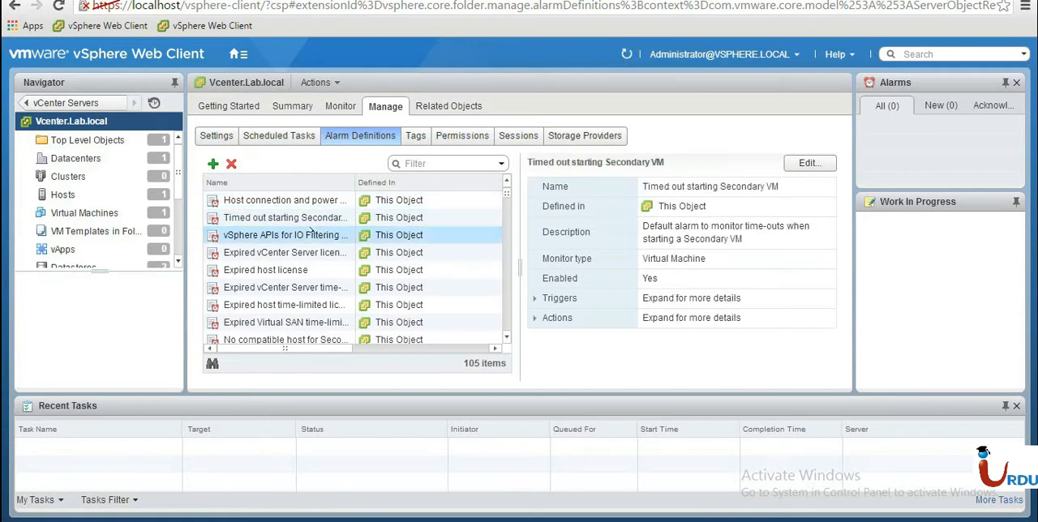
scroll(506, 205, down, 3)
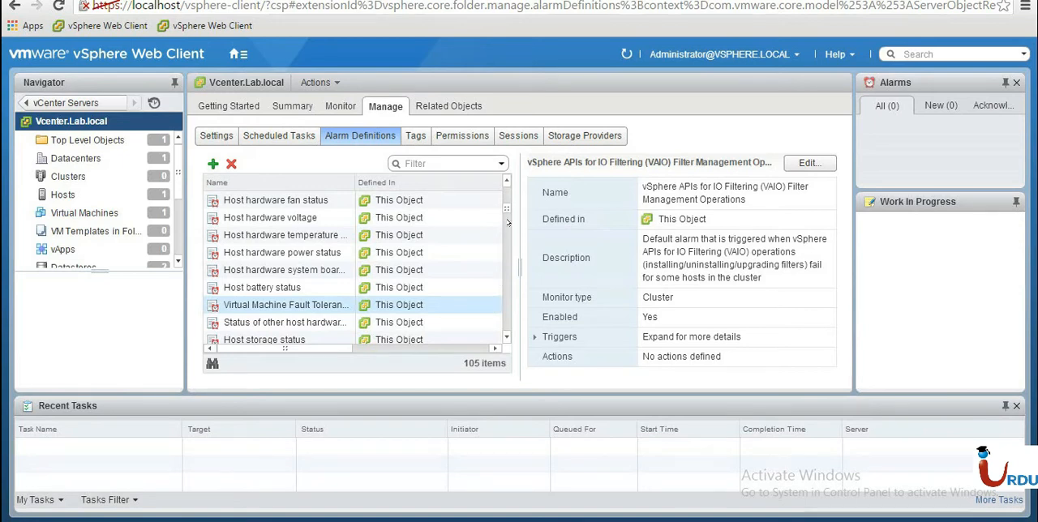
scroll(506, 219, up, 3)
mouse_move(505, 224)
mouse_down()
mouse_move(506, 331)
mouse_move(503, 187)
mouse_up()
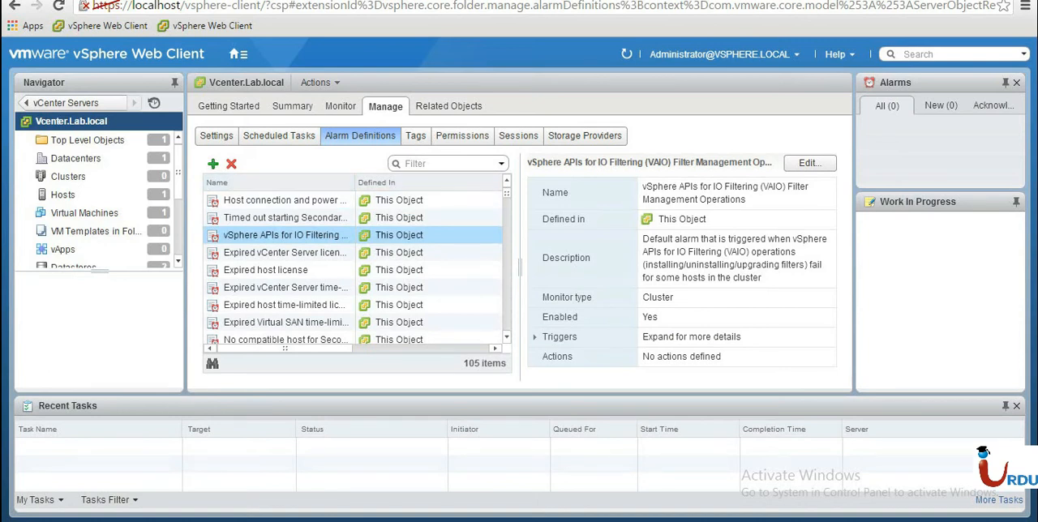
Start a new alarm definition named sss that monitors Virtual Machines for specific conditions, without a description, and proceed to its triggers.
click(213, 165)
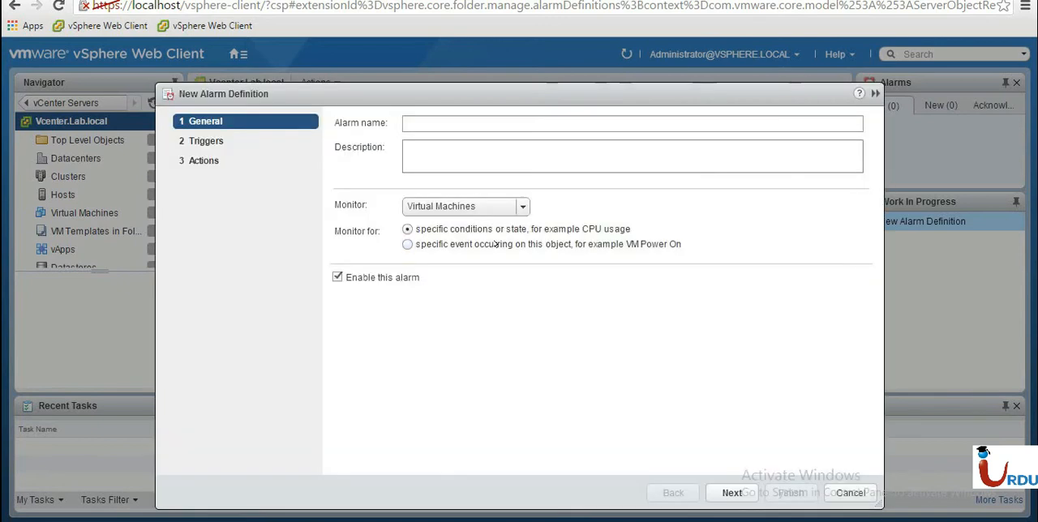
click(462, 208)
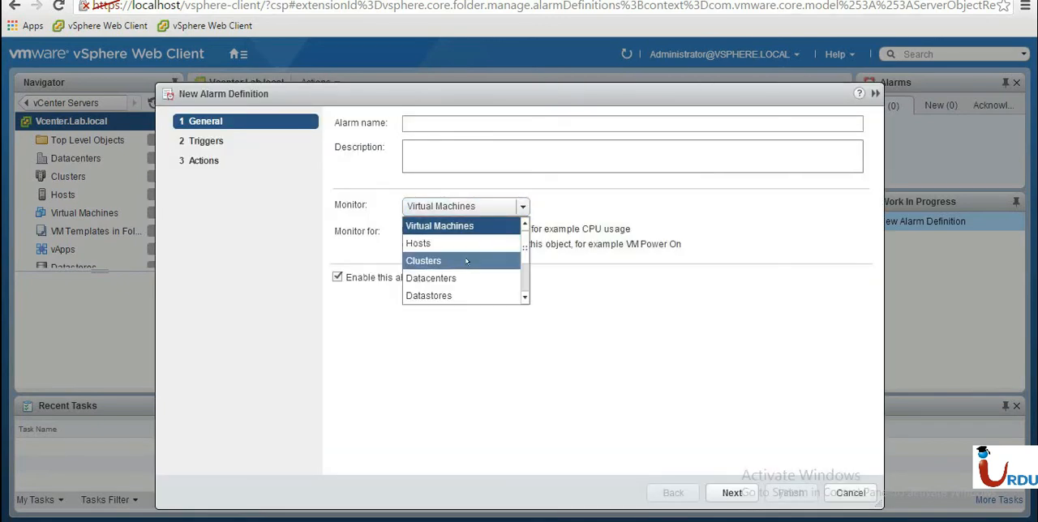
click(272, 200)
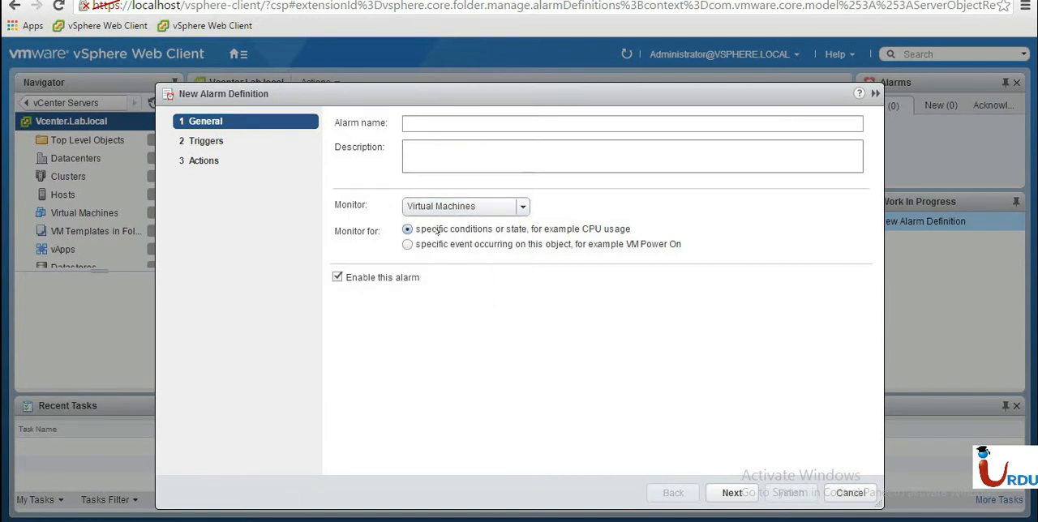
click(405, 206)
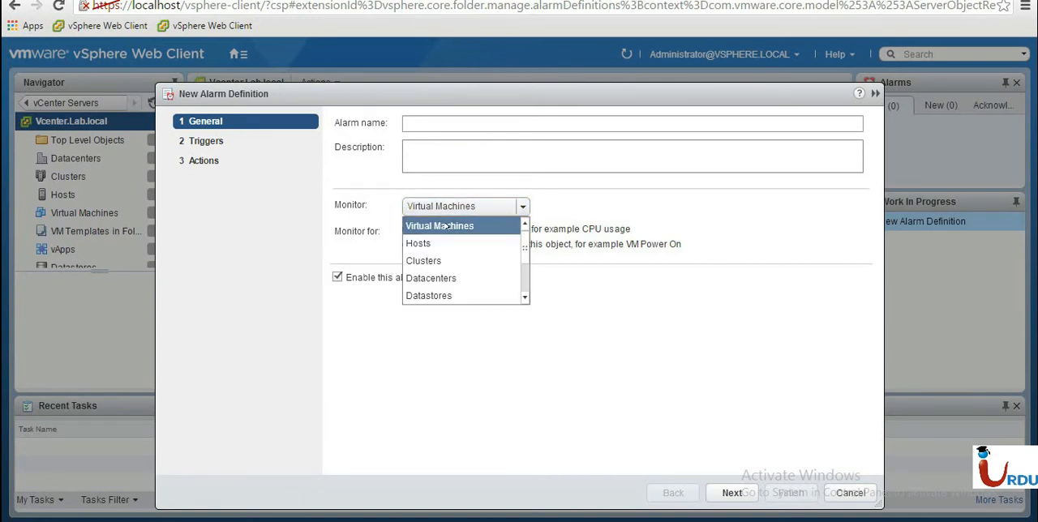
click(427, 122)
text(sss)
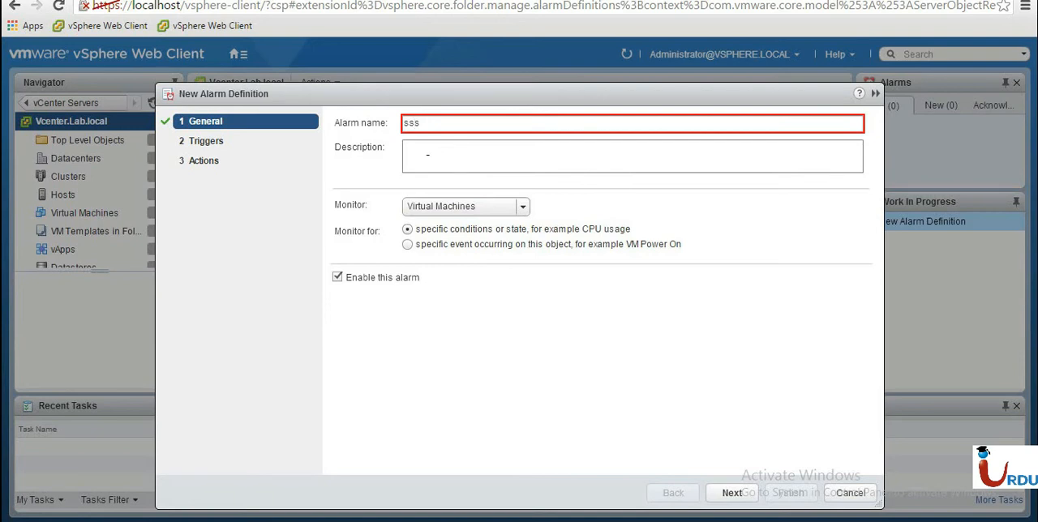
click(427, 154)
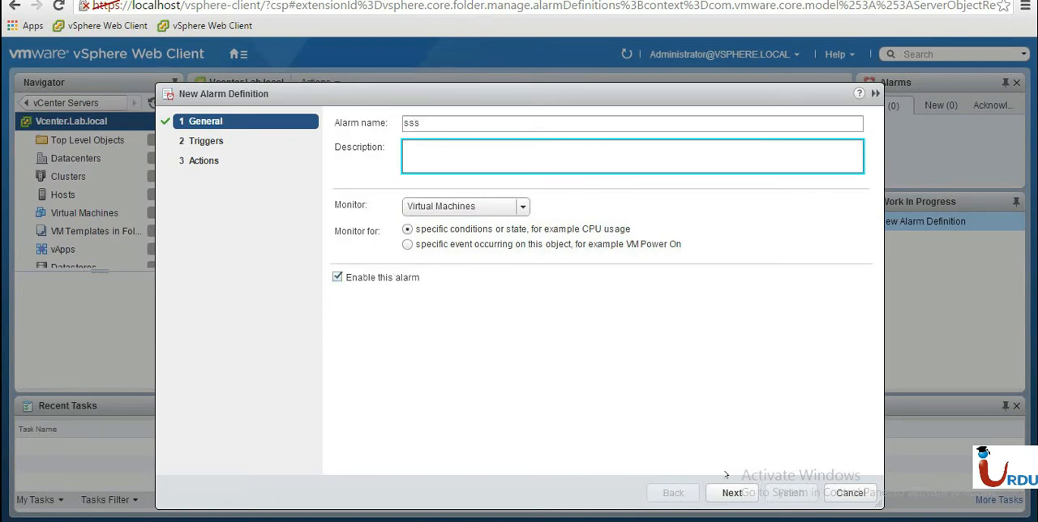
click(733, 492)
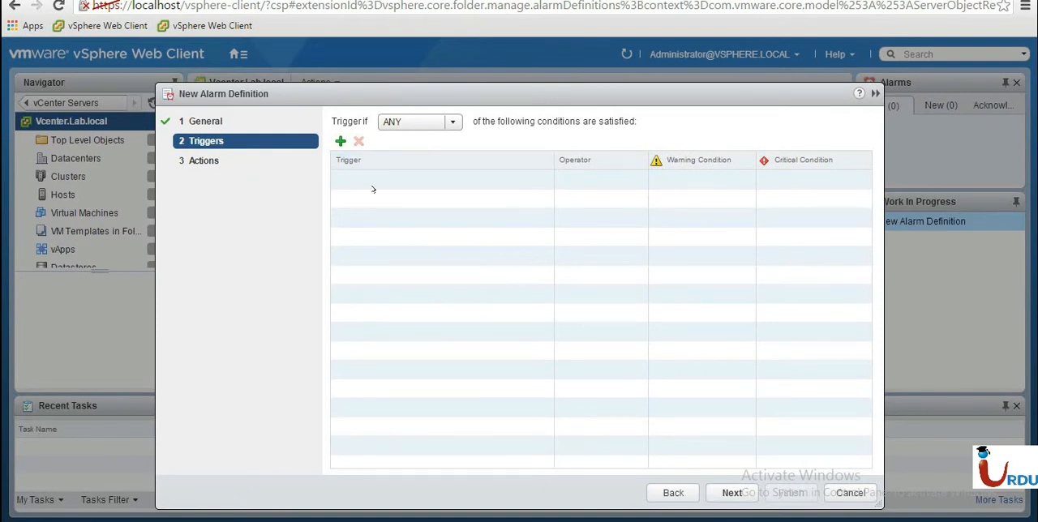
Add a trigger to the alarm and keep VM CPU Usage as its type after browsing the other trigger types.
click(339, 142)
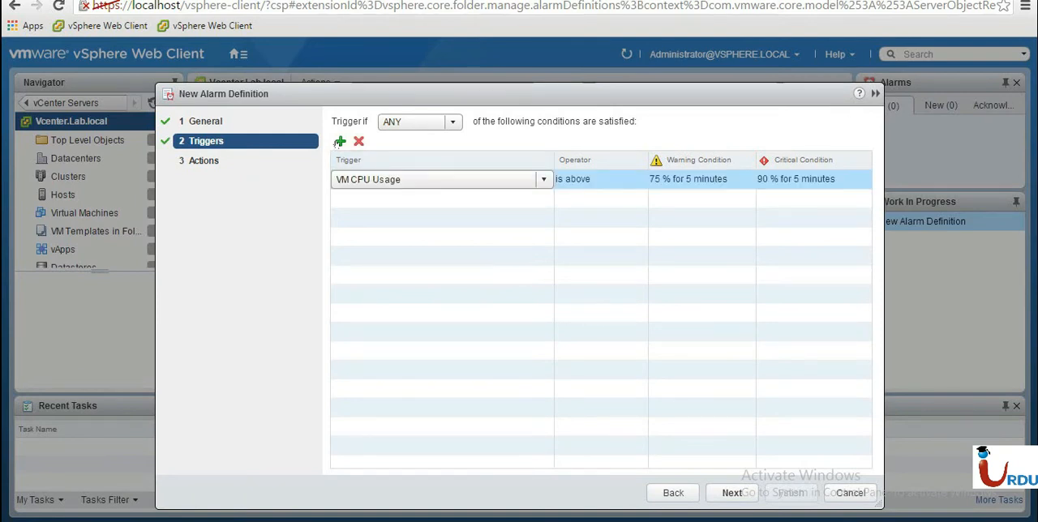
click(428, 178)
click(428, 178)
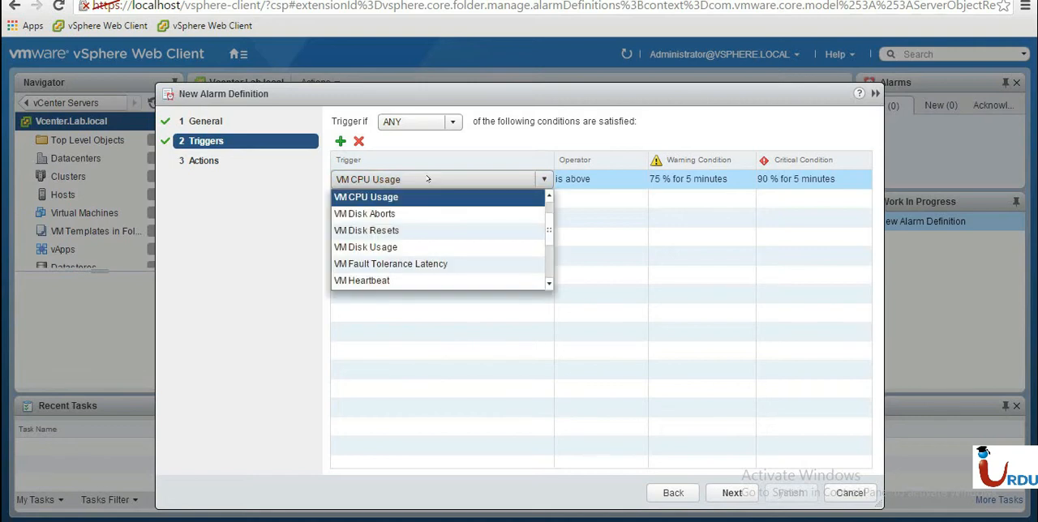
drag(545, 223, 550, 245)
scroll(472, 202, up, 1)
scroll(473, 202, up, 1)
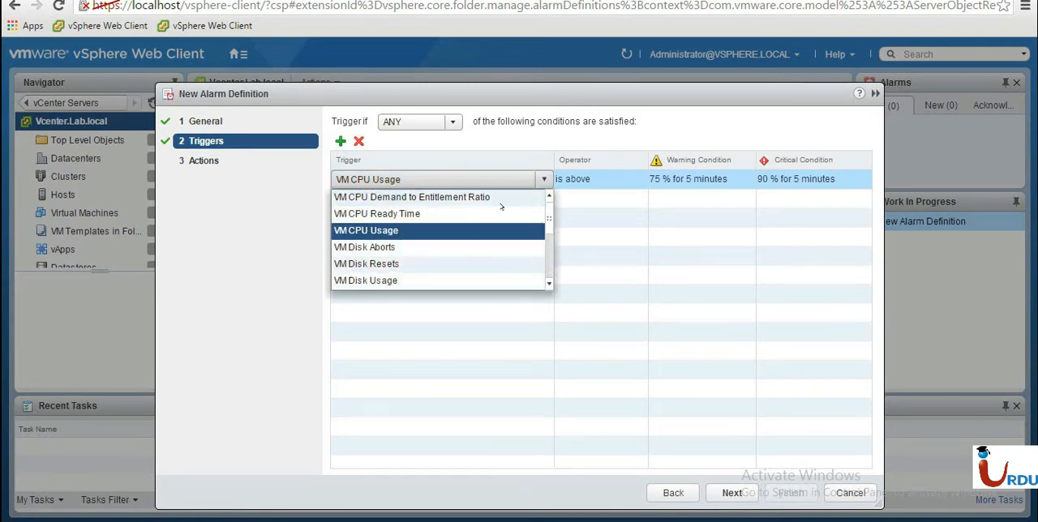
click(655, 224)
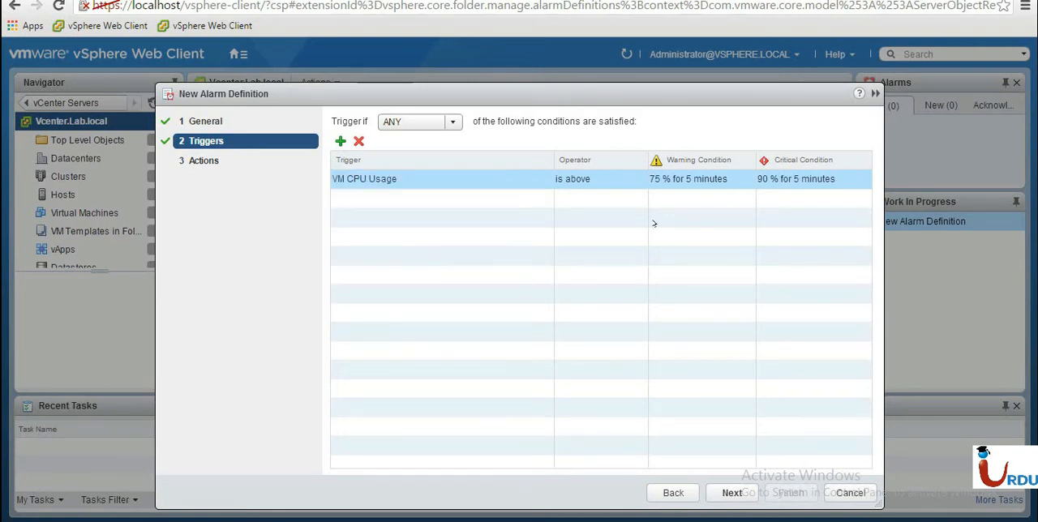
Keep the VM CPU Usage trigger's warning at 75 % and critical at 90 %, both for 5 minutes, and proceed to the alarm's actions.
click(653, 179)
click(669, 179)
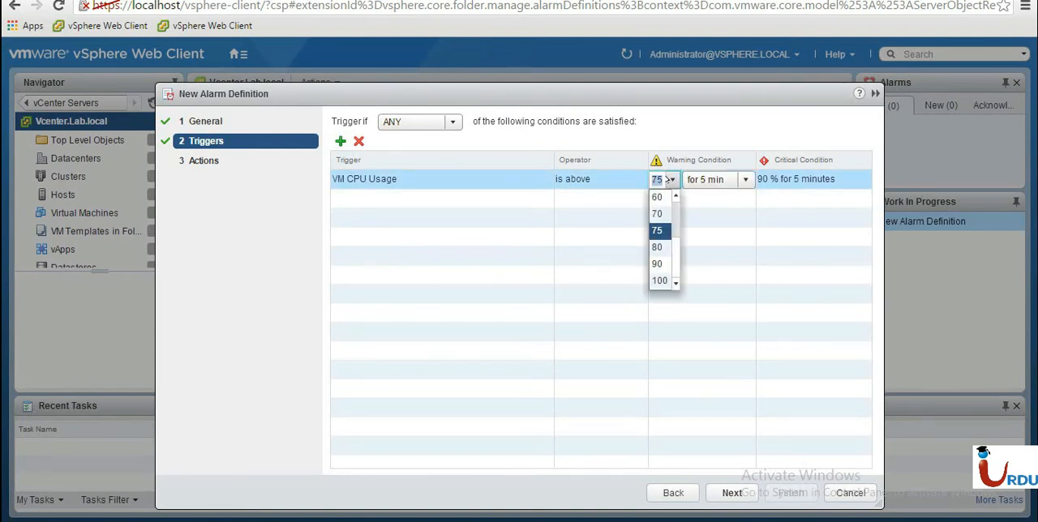
click(668, 179)
click(762, 179)
click(774, 185)
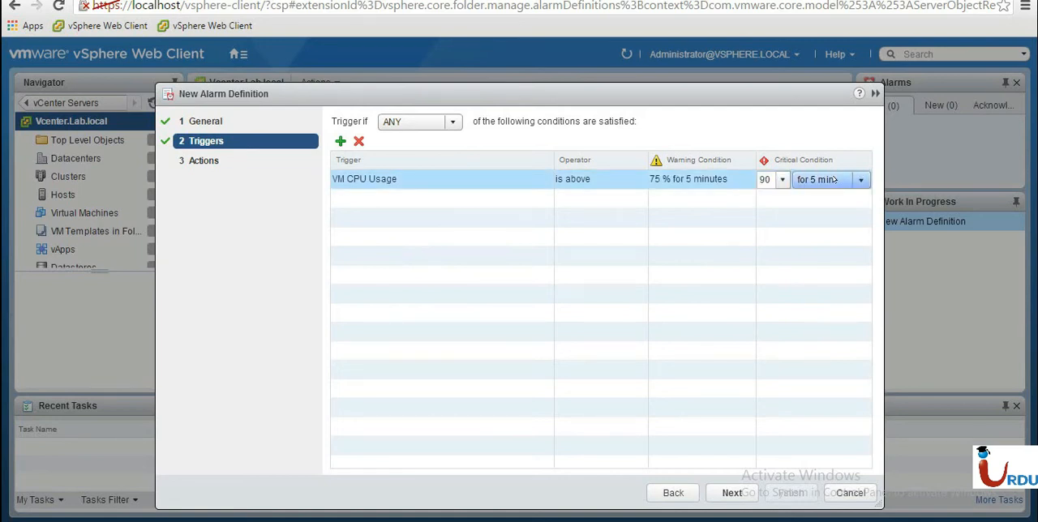
click(509, 260)
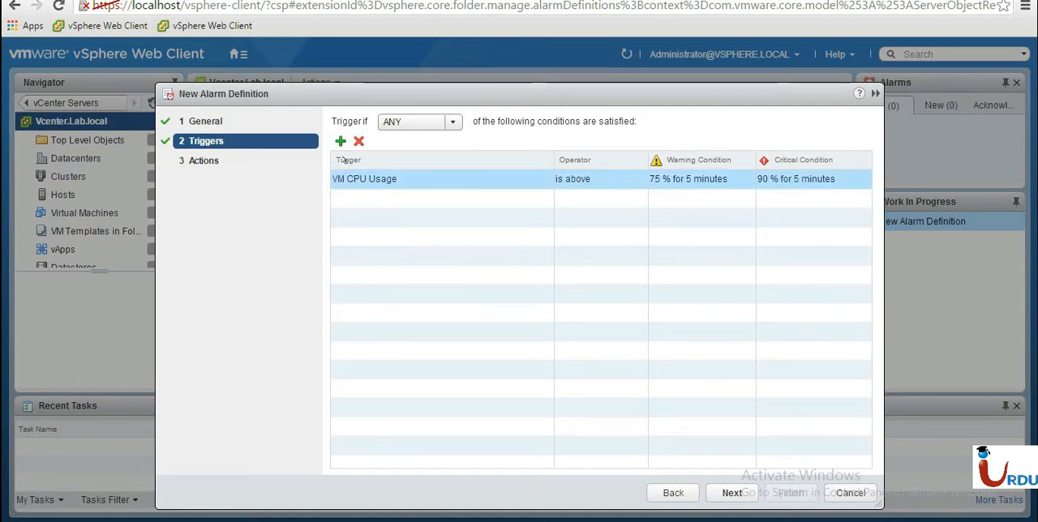
click(731, 492)
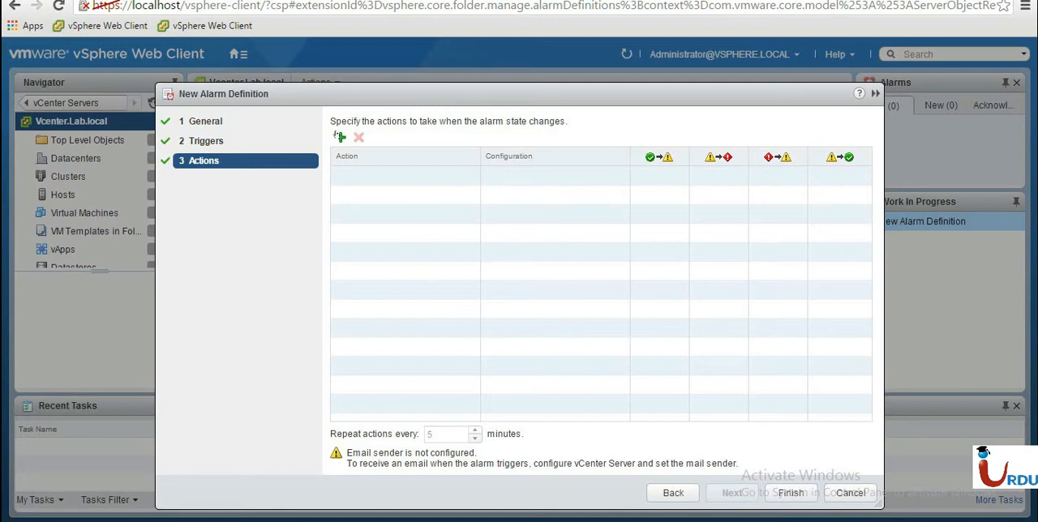
Add an alarm action, browse the action types, and keep Send a notification email with its configuration left blank.
click(339, 136)
click(412, 175)
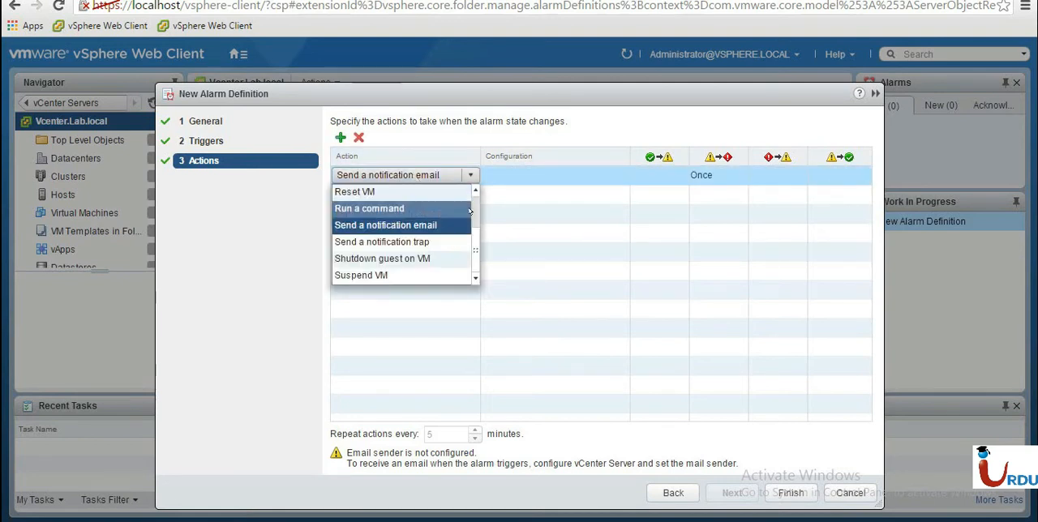
scroll(471, 246, up, 4)
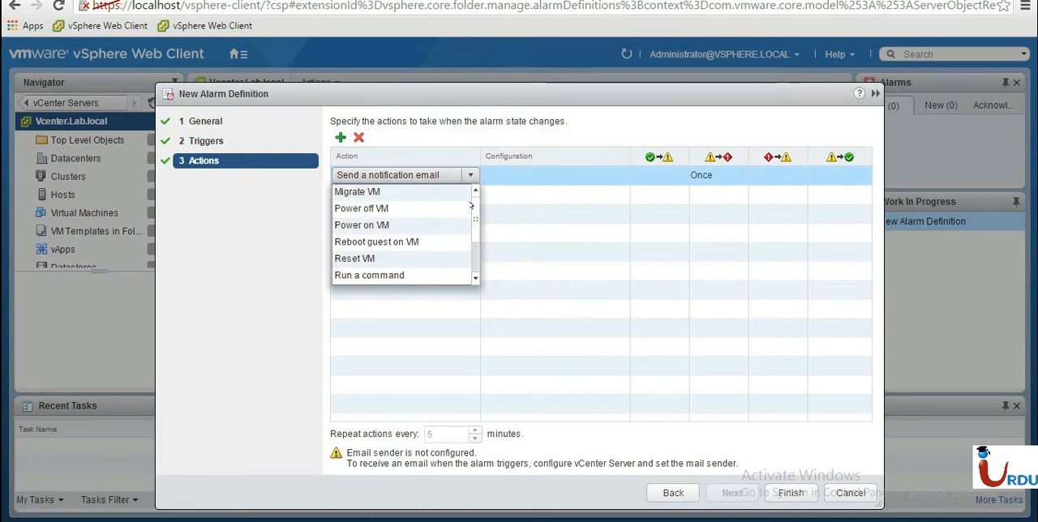
scroll(472, 217, down, 4)
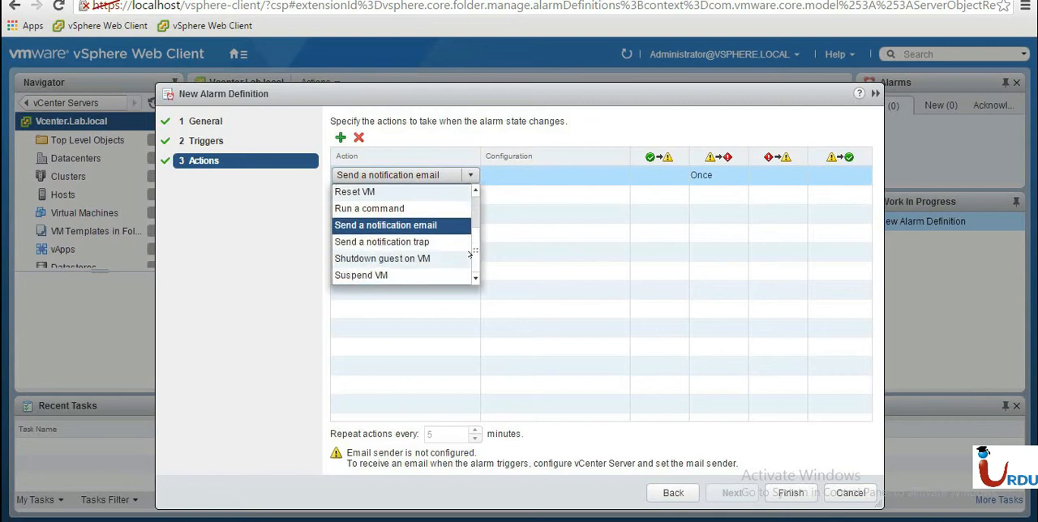
click(398, 224)
click(605, 172)
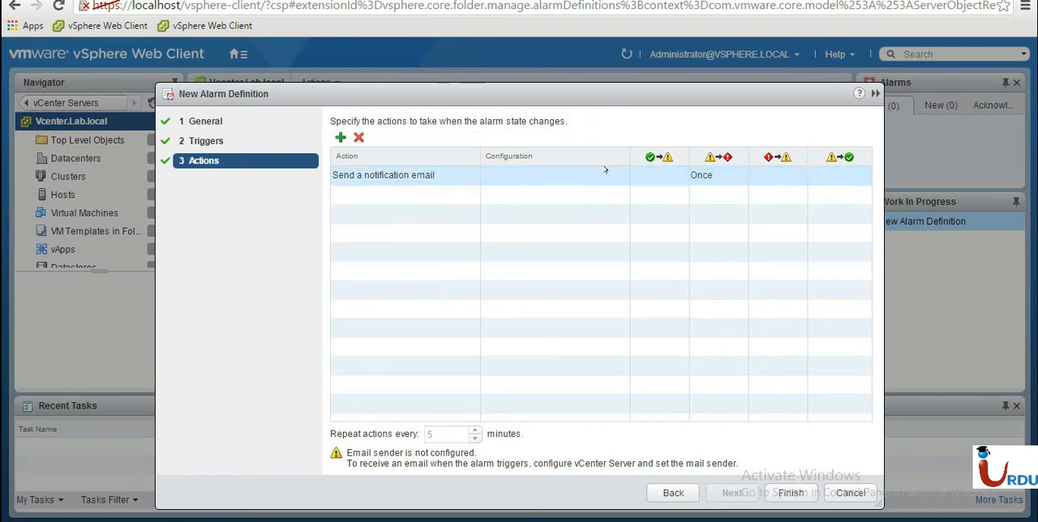
click(726, 176)
click(512, 177)
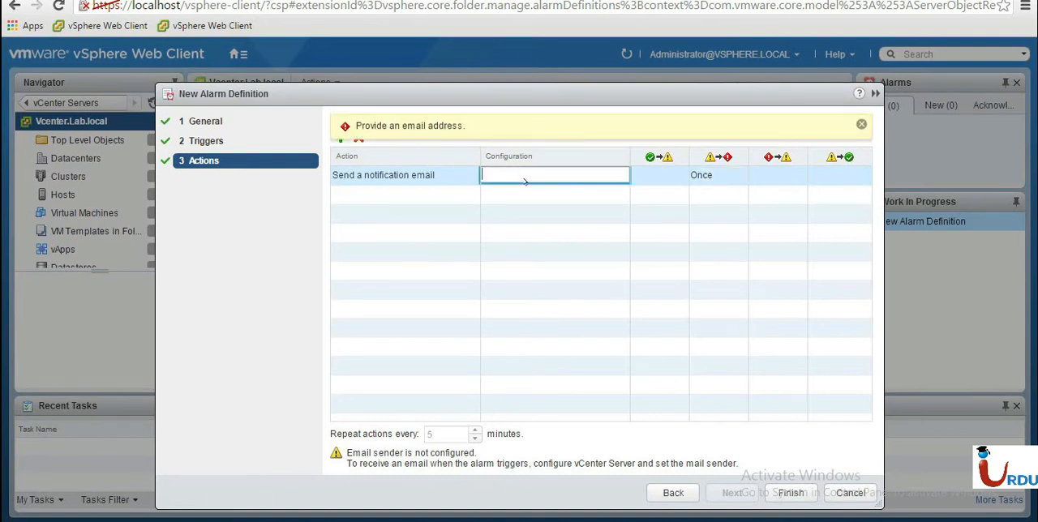
Change the alarm action's type to Shutdown guest on VM.
click(410, 173)
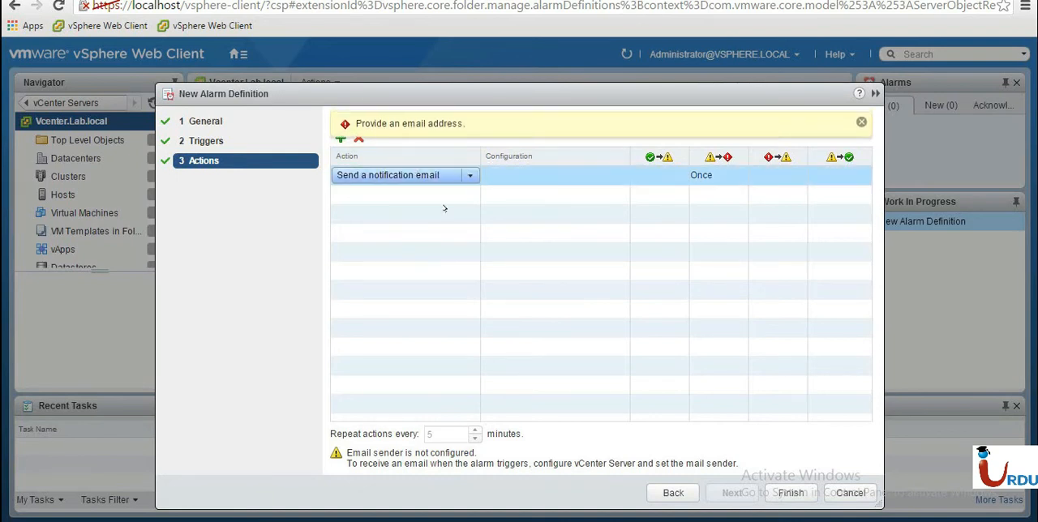
click(454, 175)
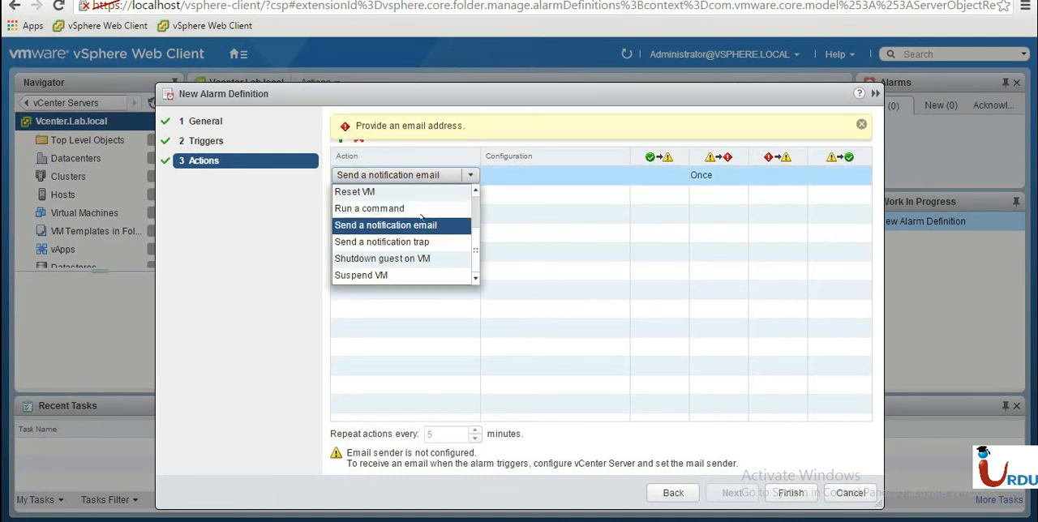
click(409, 259)
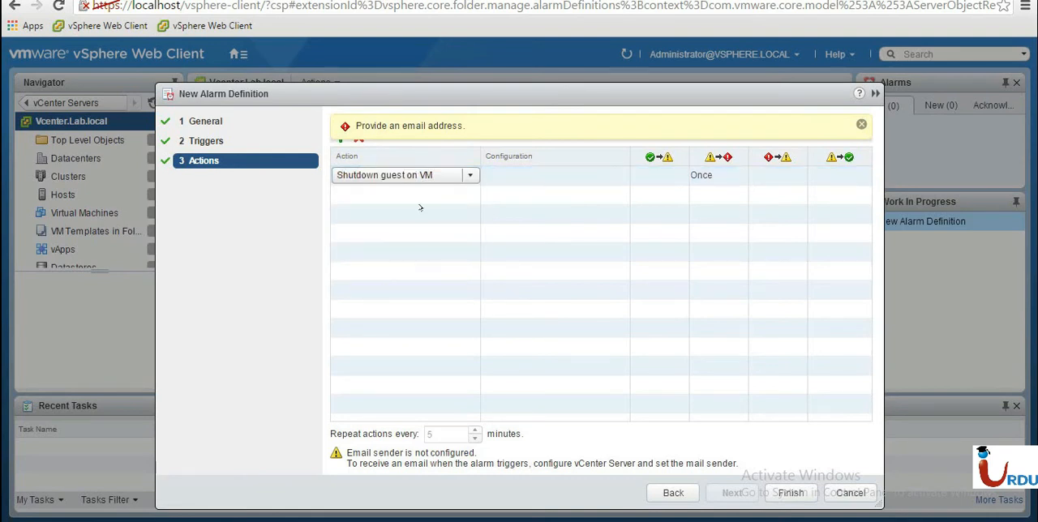
Try Repeat for the warning-to-critical change, set it back to Once, and finish the alarm definition.
click(725, 175)
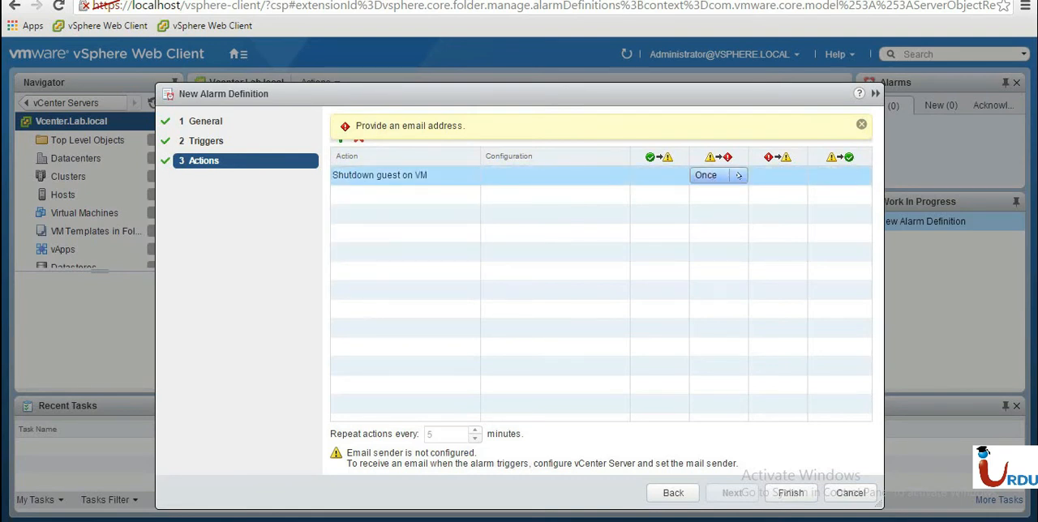
click(738, 175)
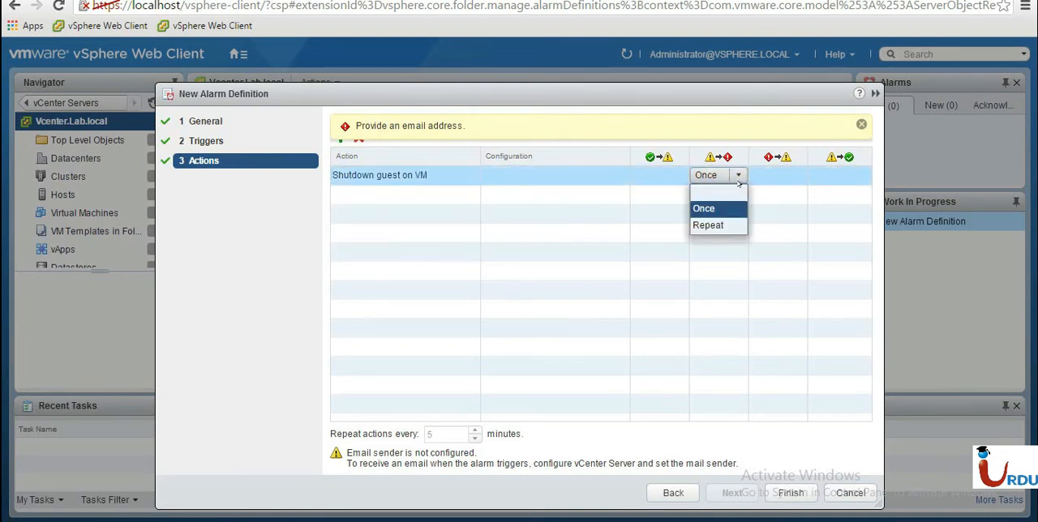
click(727, 227)
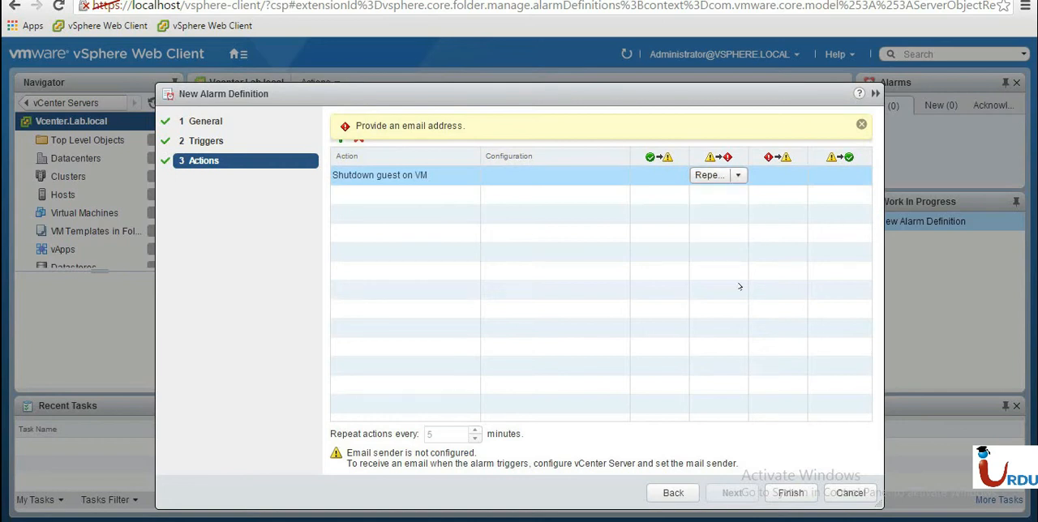
click(723, 175)
click(717, 208)
click(790, 493)
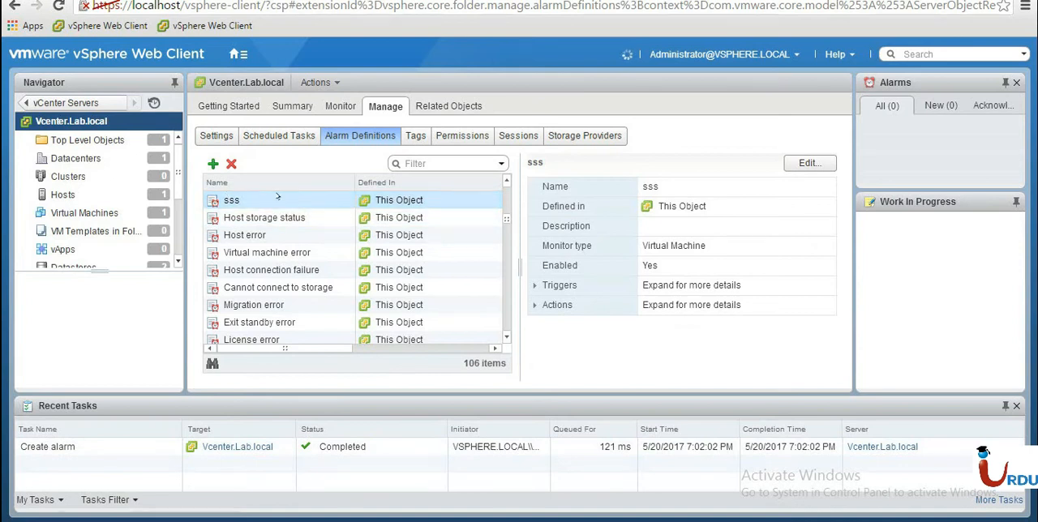
View the vCenter server's tags and permissions, examining the Domain Admins entry and the Administrator entry with Global Permission.
click(415, 135)
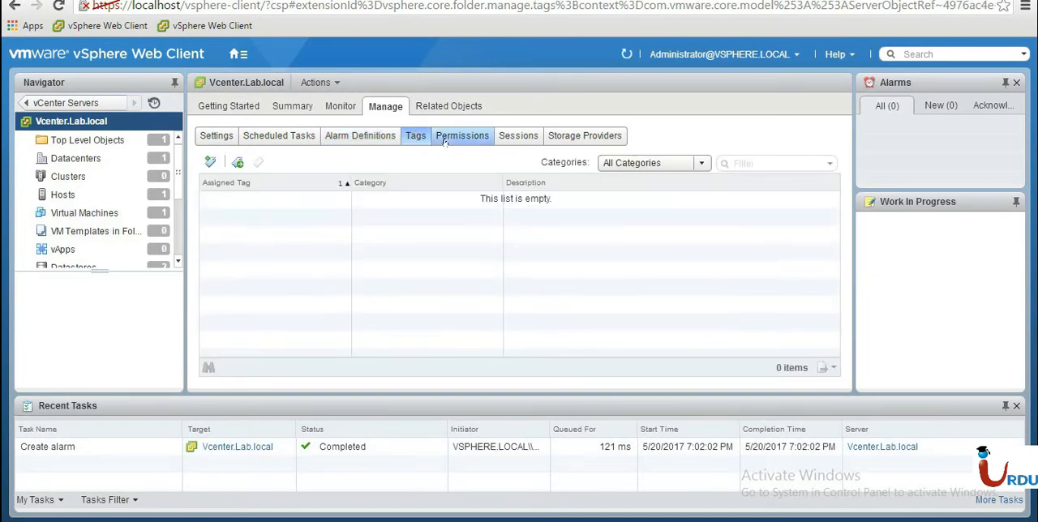
click(445, 140)
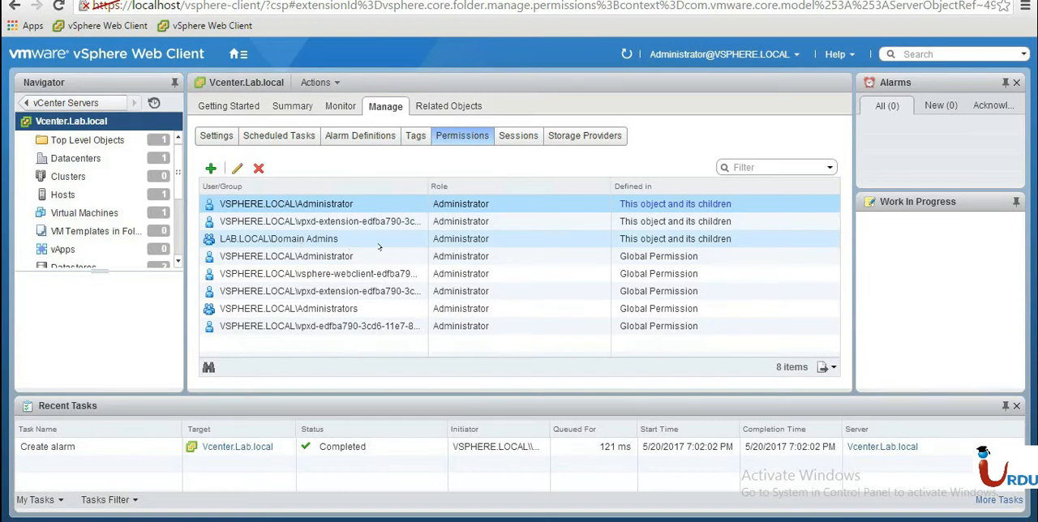
click(577, 239)
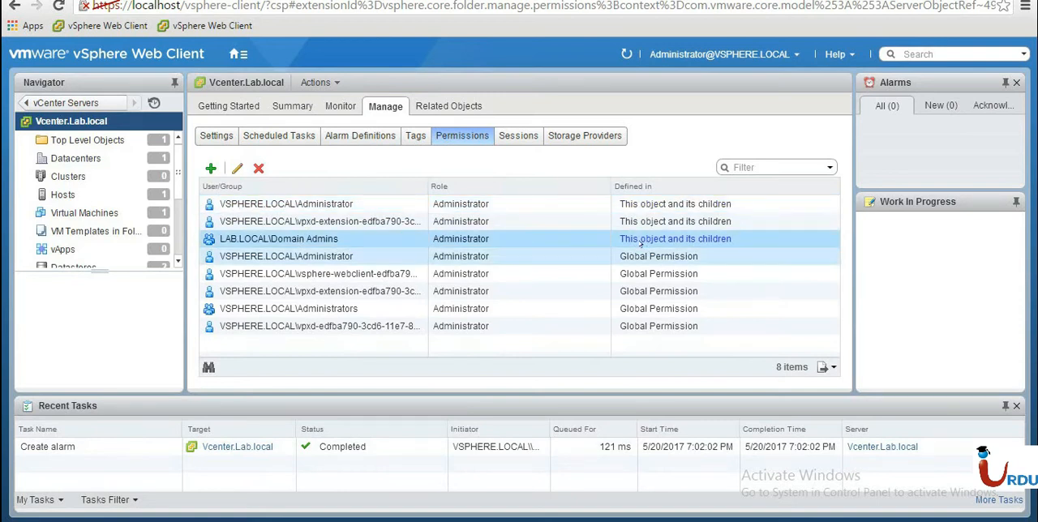
click(678, 257)
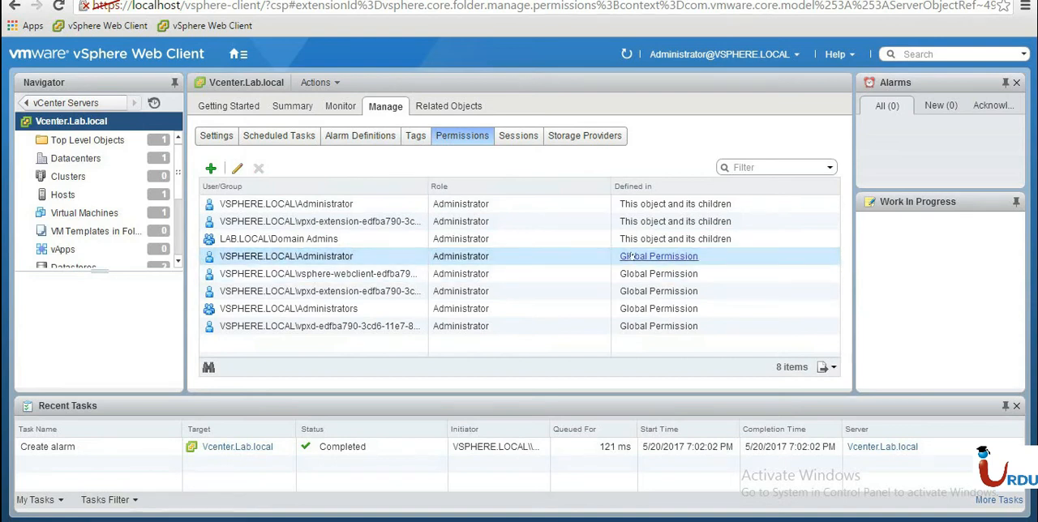
Start adding a permission on Vcenter.Lab.local and list the users and groups of the LAB domain.
click(210, 169)
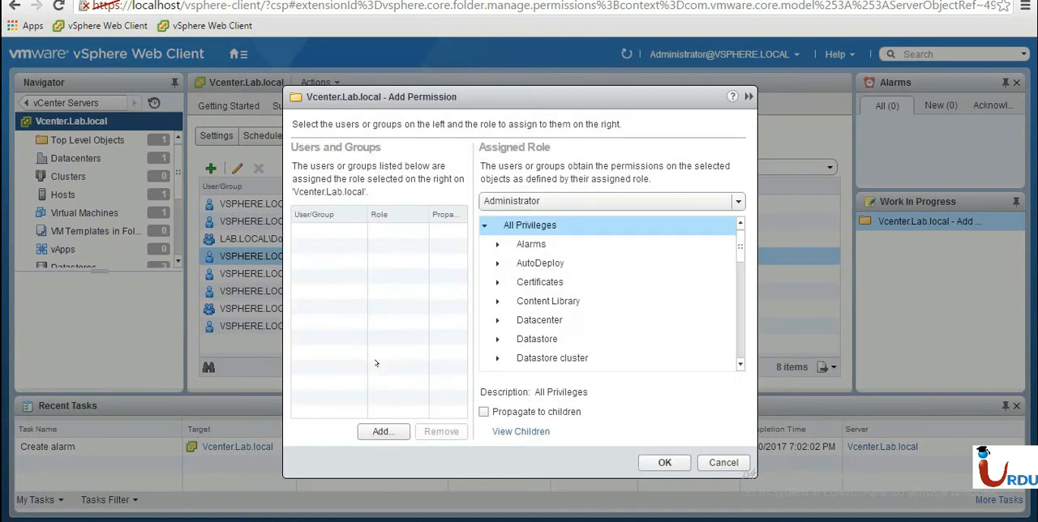
click(380, 431)
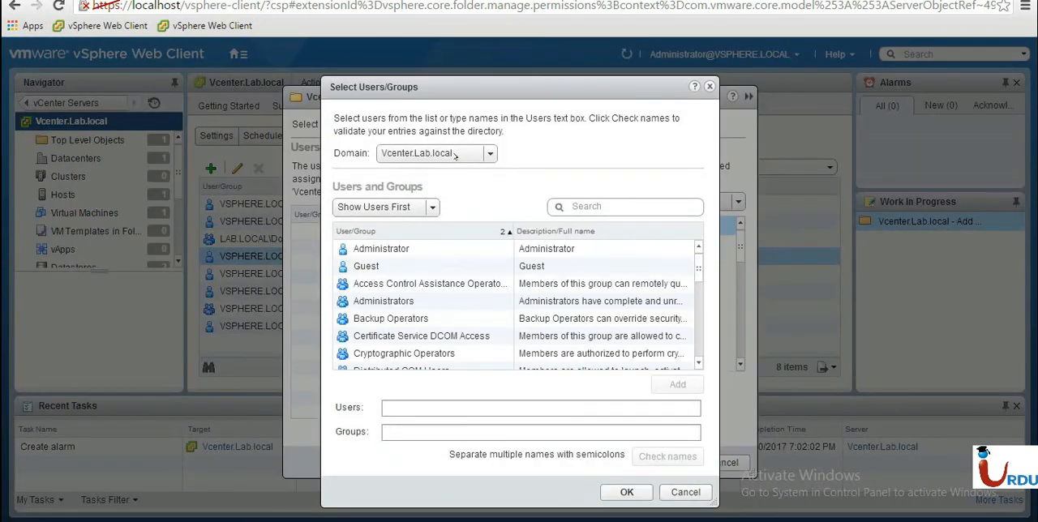
click(455, 155)
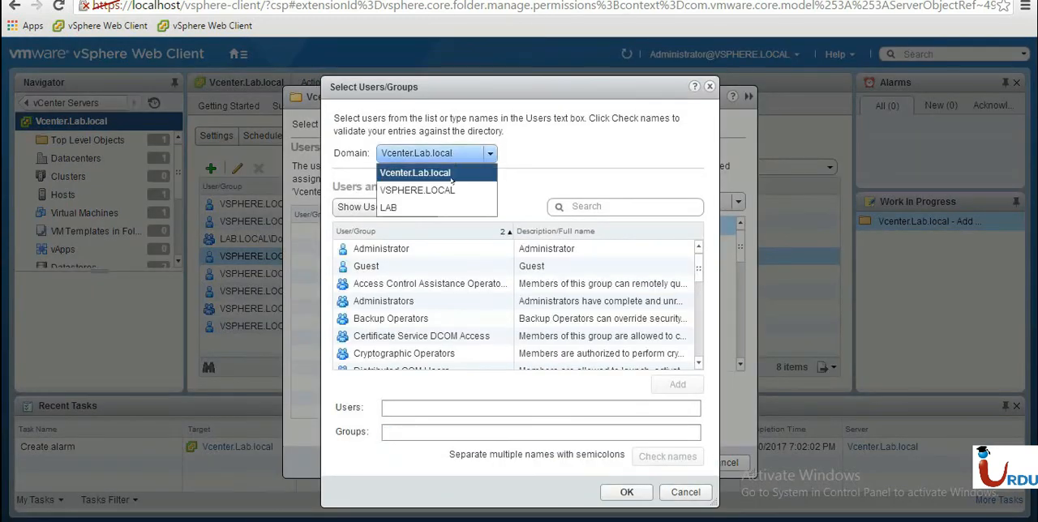
click(397, 206)
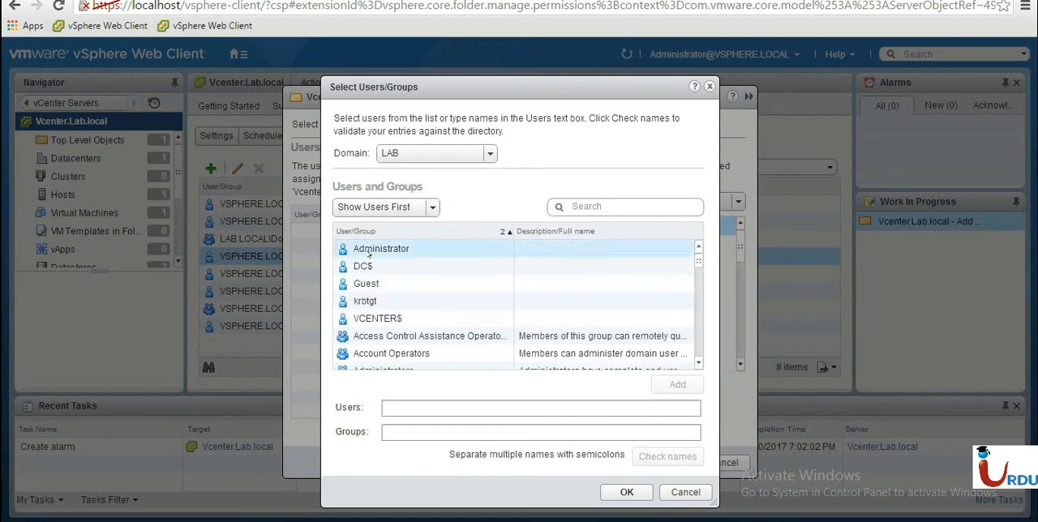
click(409, 154)
click(408, 157)
Enter administrator as the user and check the name against the directory.
click(426, 409)
text(administrator)
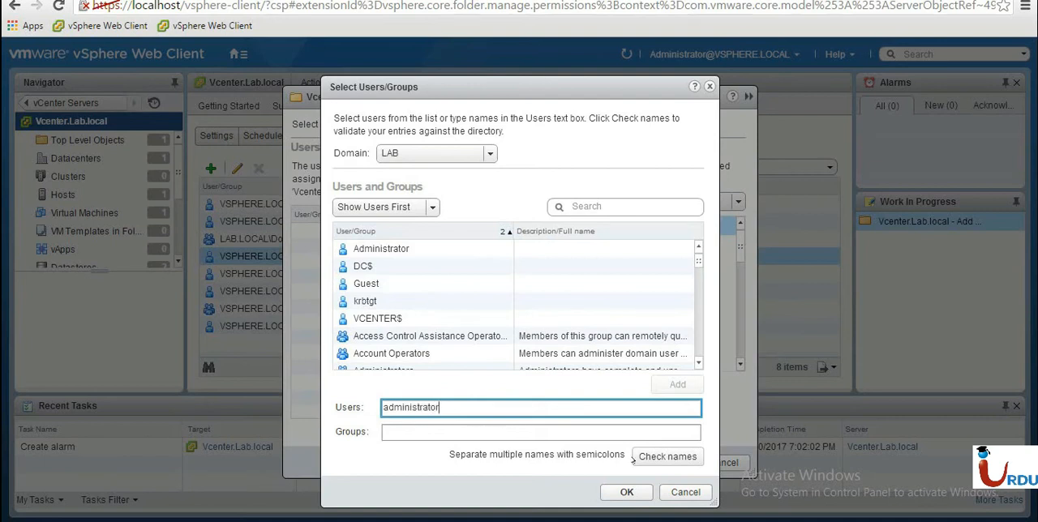
click(634, 459)
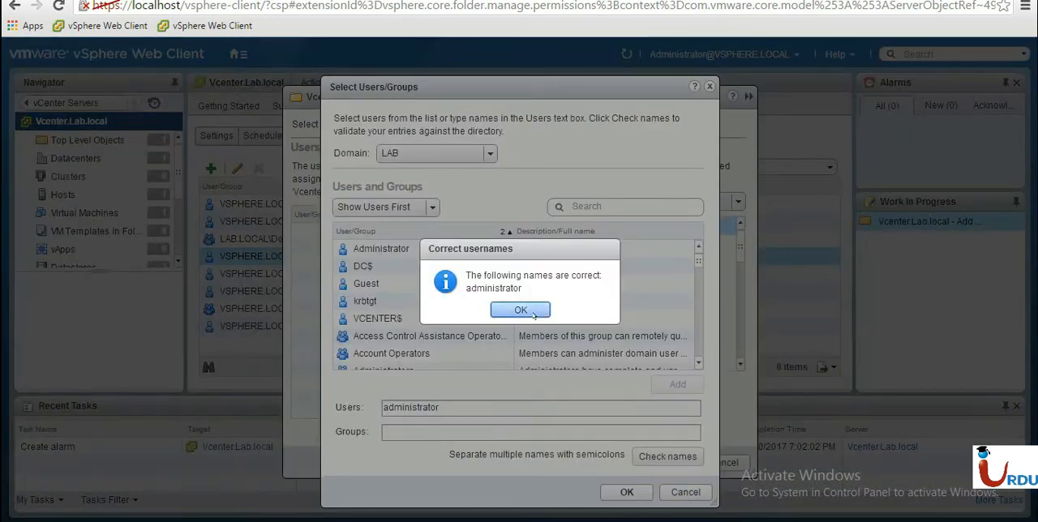
key(Return)
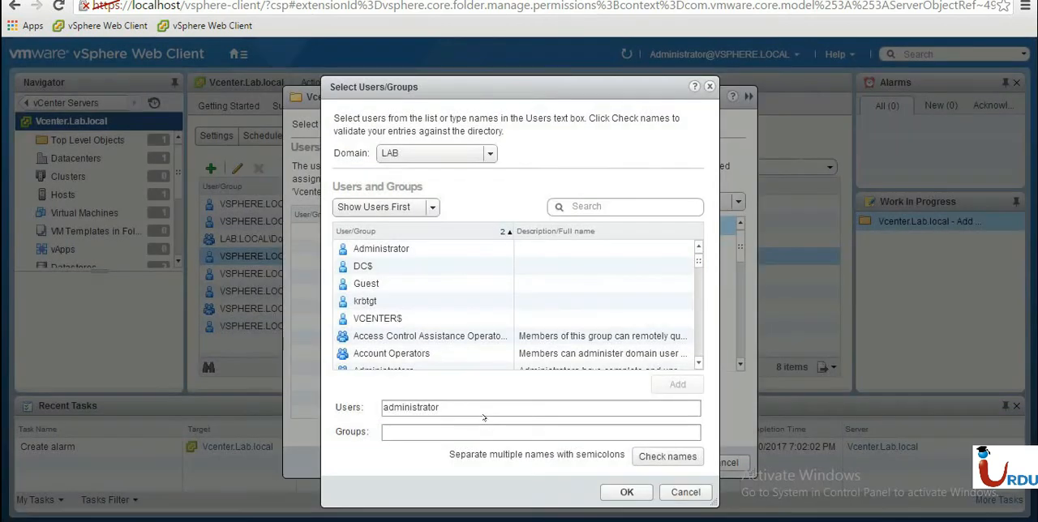
Replace the entered user with =, add Administrator from the LAB domain's list, and confirm the user selection.
drag(441, 408, 374, 403)
text(=)
click(380, 248)
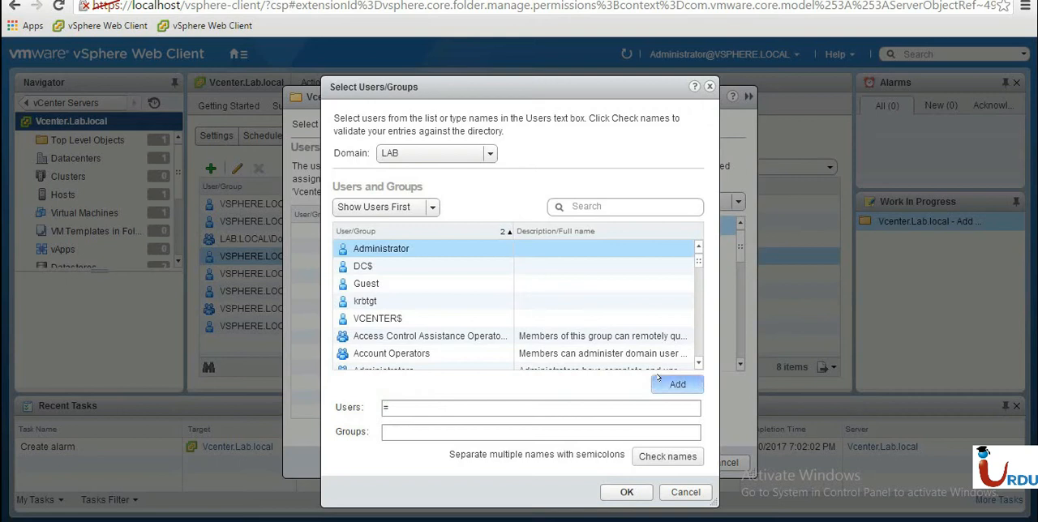
click(677, 384)
click(626, 492)
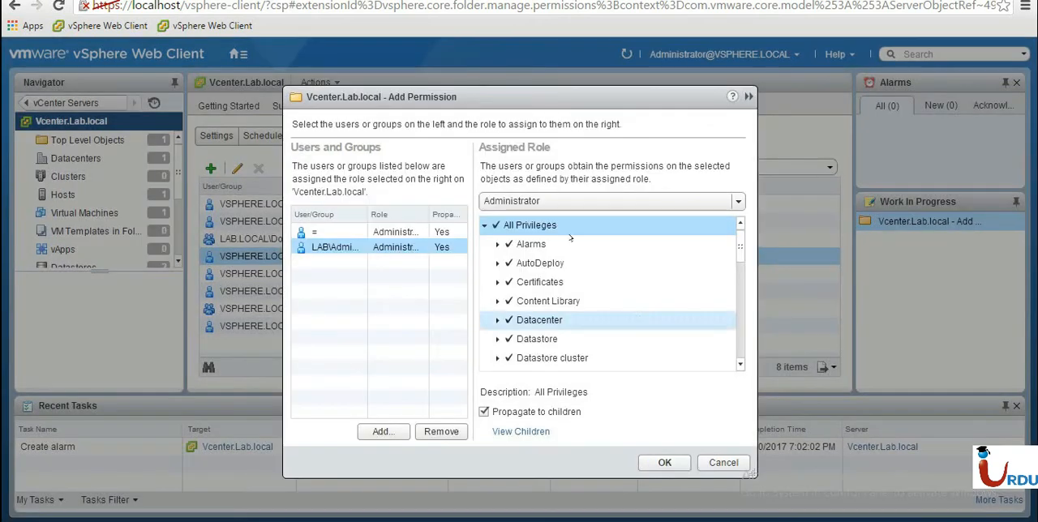
Browse the assignable roles and keep Administrator for the LAB administrator account.
click(520, 203)
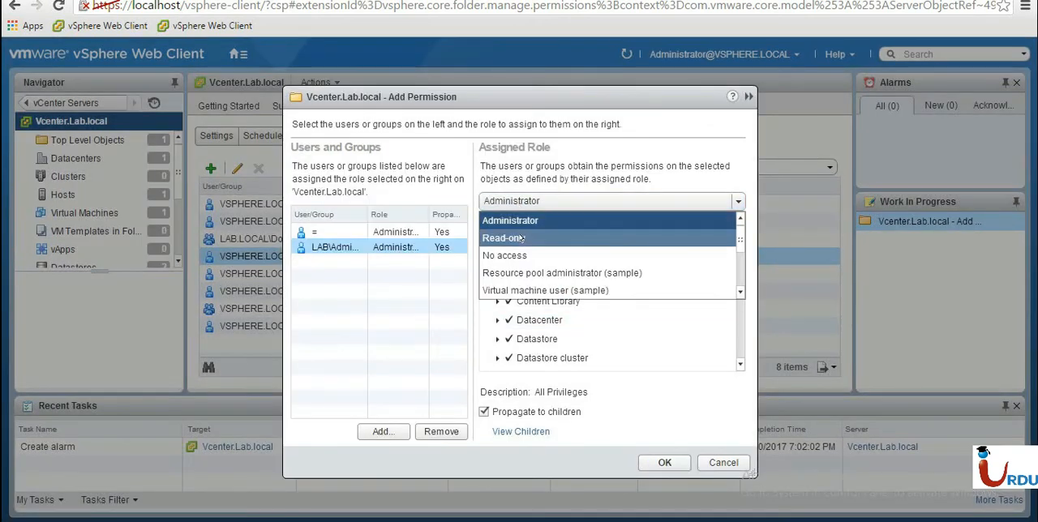
mouse_move(739, 235)
mouse_down()
mouse_move(738, 272)
mouse_move(736, 226)
mouse_up()
click(553, 220)
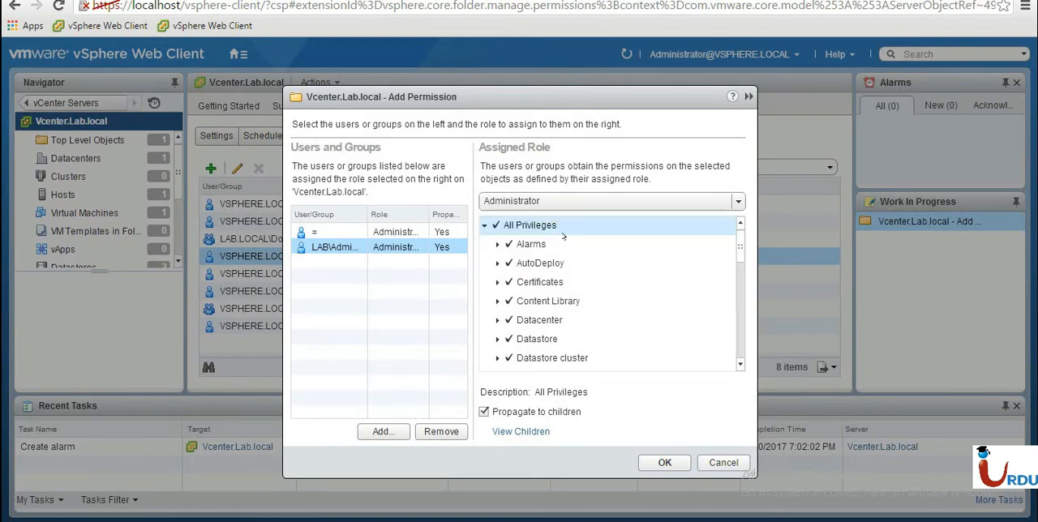
Examine the Administrator role's privileges, collapse All Privileges, and keep Propagate to children enabled.
scroll(743, 305, down, 10)
scroll(729, 300, up, 10)
click(497, 244)
click(497, 244)
click(485, 225)
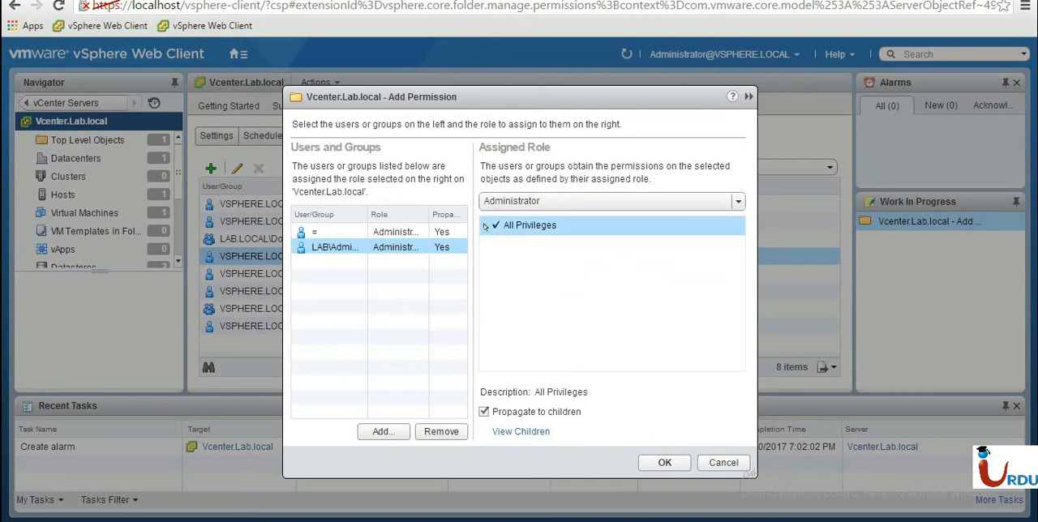
click(519, 411)
click(519, 411)
Remove the = entry from the permission's users and keep the Administrator role for the remaining LAB account.
click(379, 232)
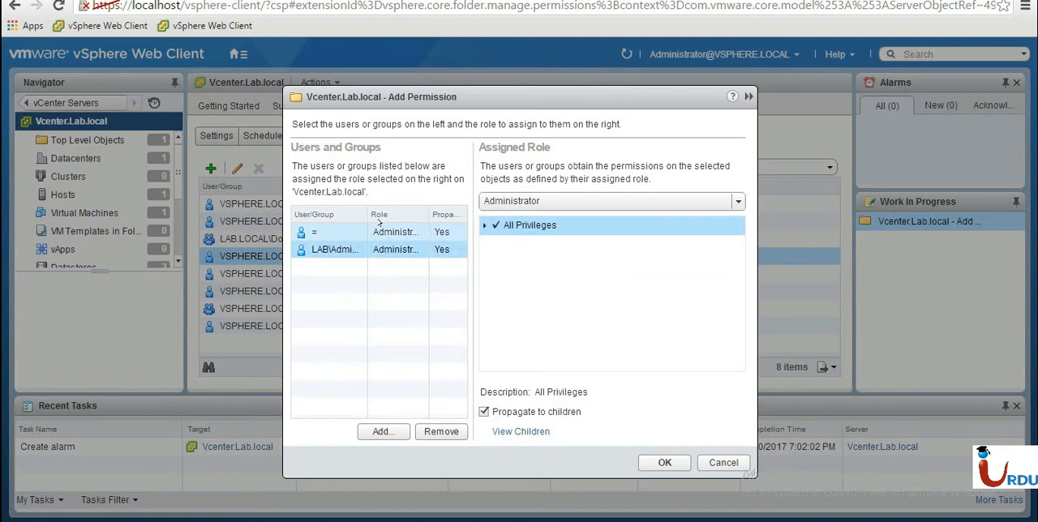
click(441, 431)
click(387, 235)
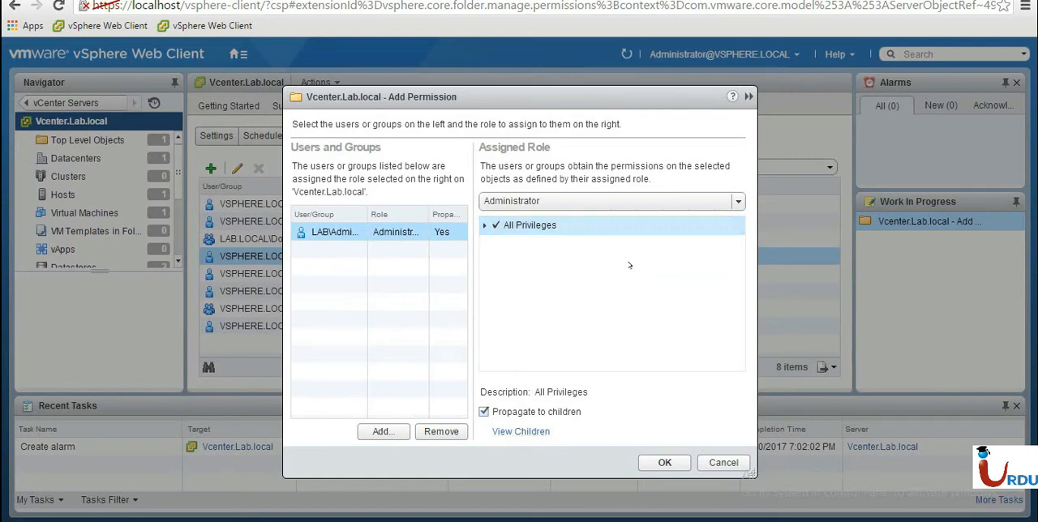
click(540, 200)
click(540, 200)
click(540, 200)
click(540, 200)
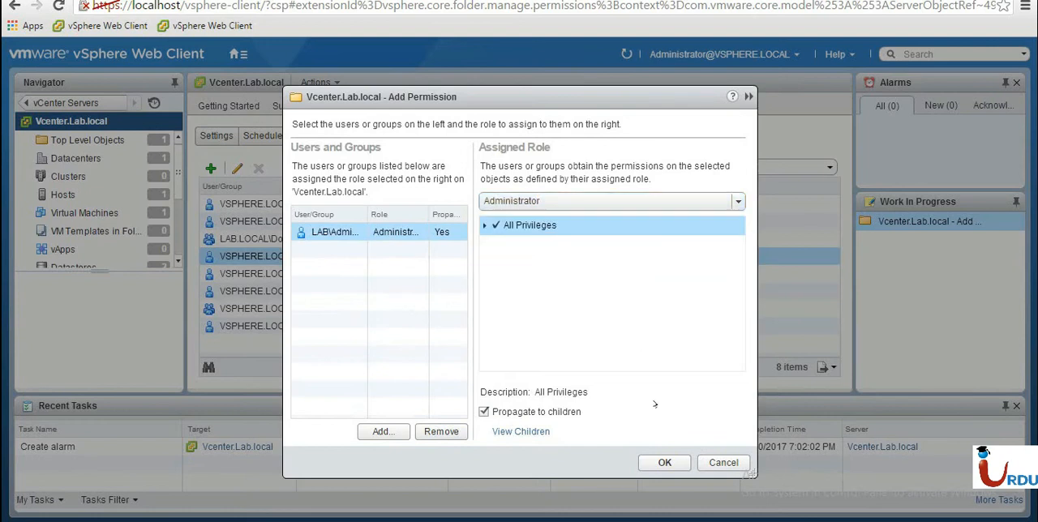
Confirm the LAB Administrator permission and check the available actions for the global VSPHERE.LOCAL Administrator permission.
click(663, 462)
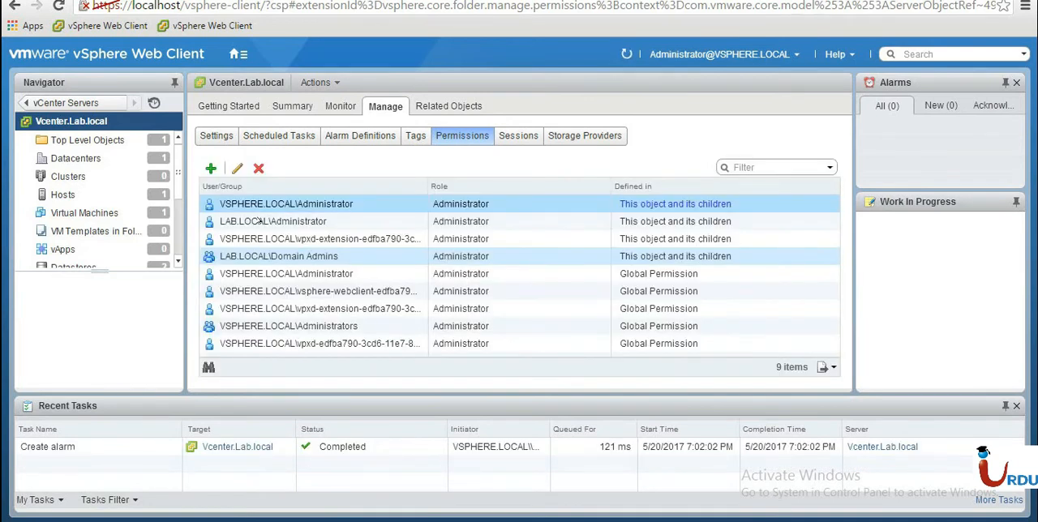
click(514, 274)
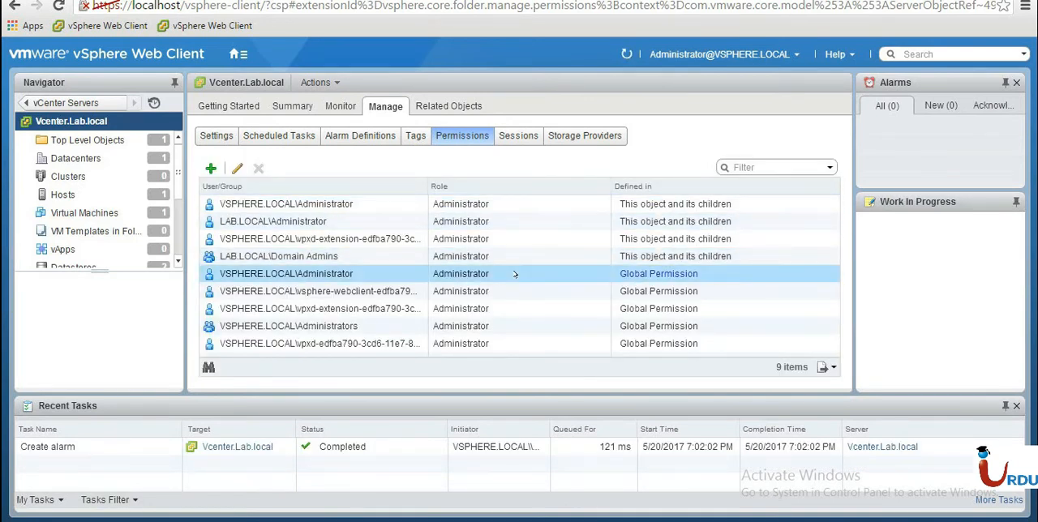
right_click(369, 276)
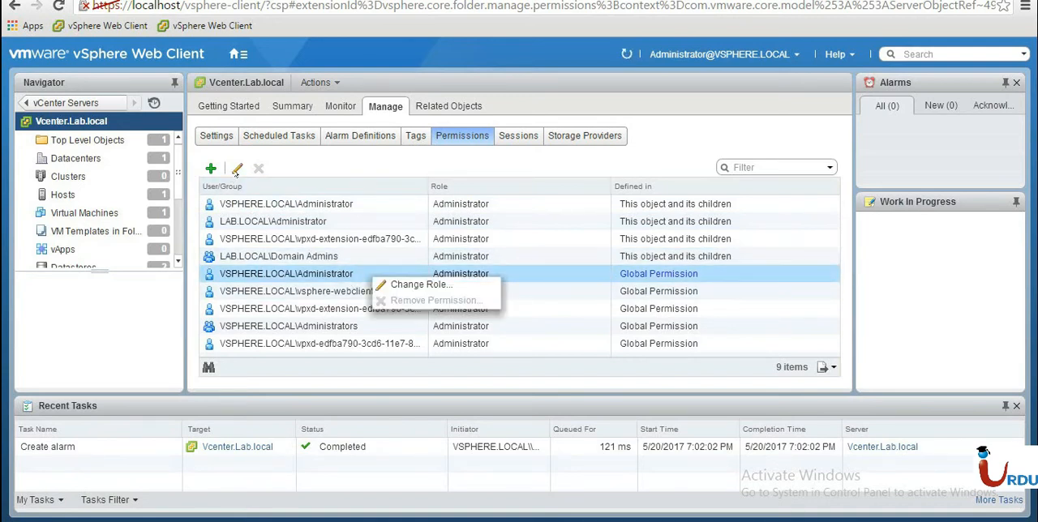
click(415, 167)
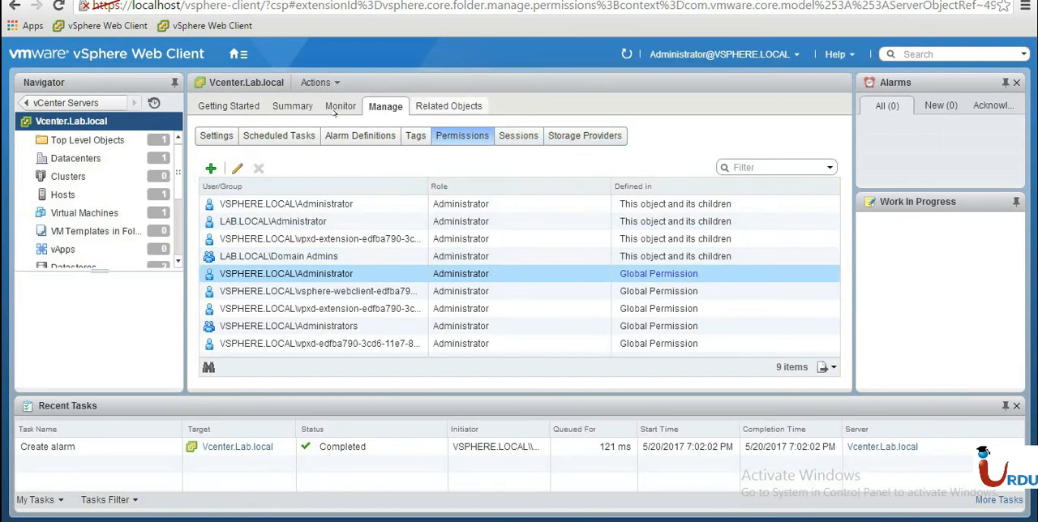
Browse Vcenter.Lab.local's inventory categories and examine its networks, including VM Network and internet.
scroll(103, 176, down, 3)
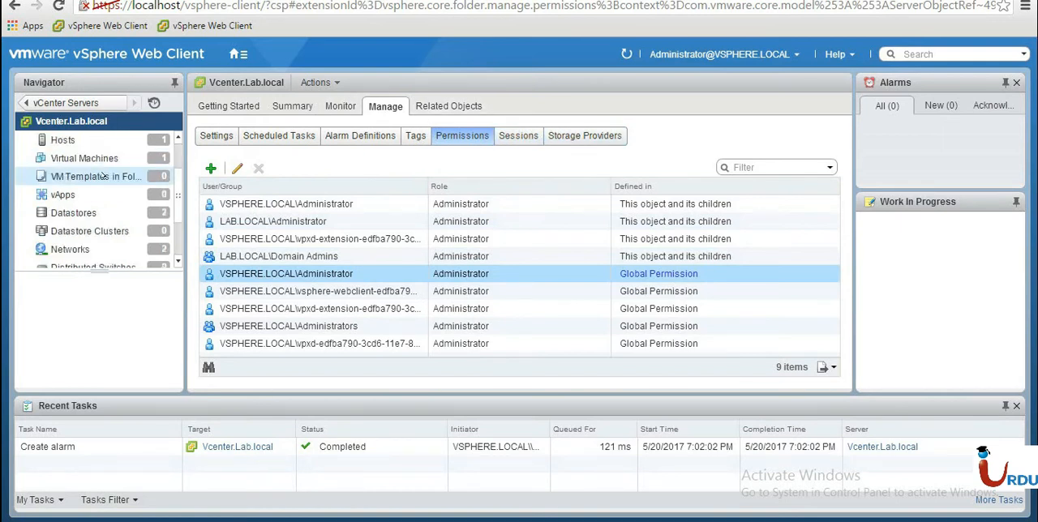
scroll(103, 175, up, 3)
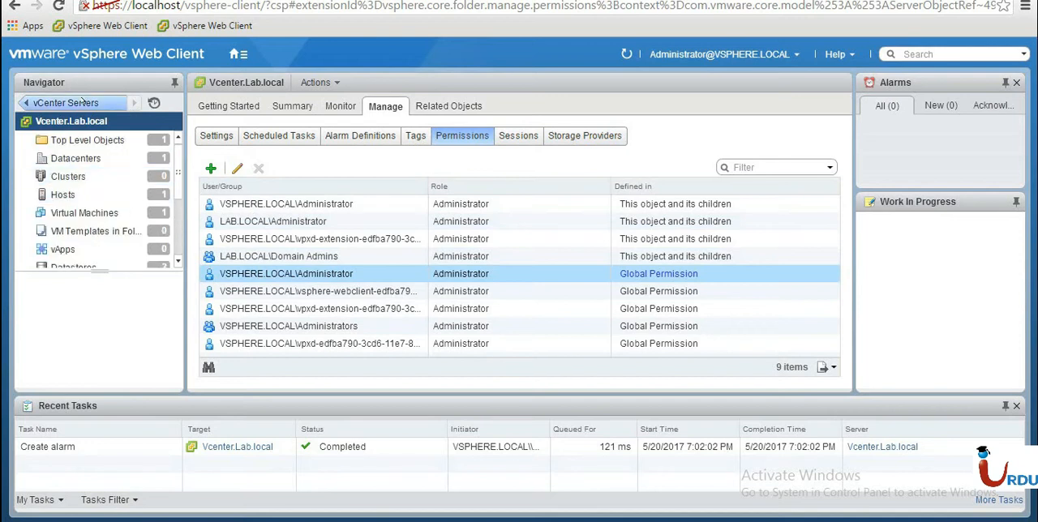
click(63, 103)
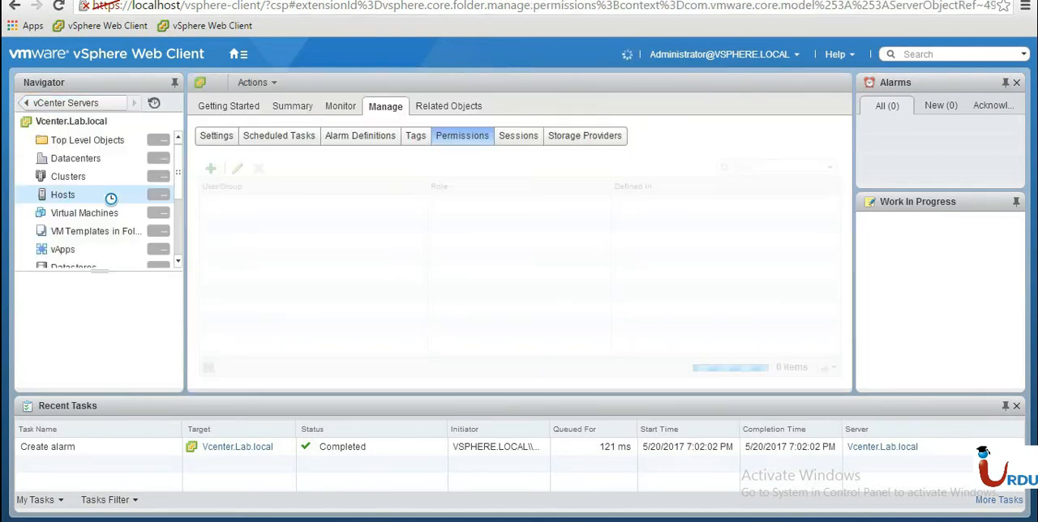
scroll(75, 181, down, 5)
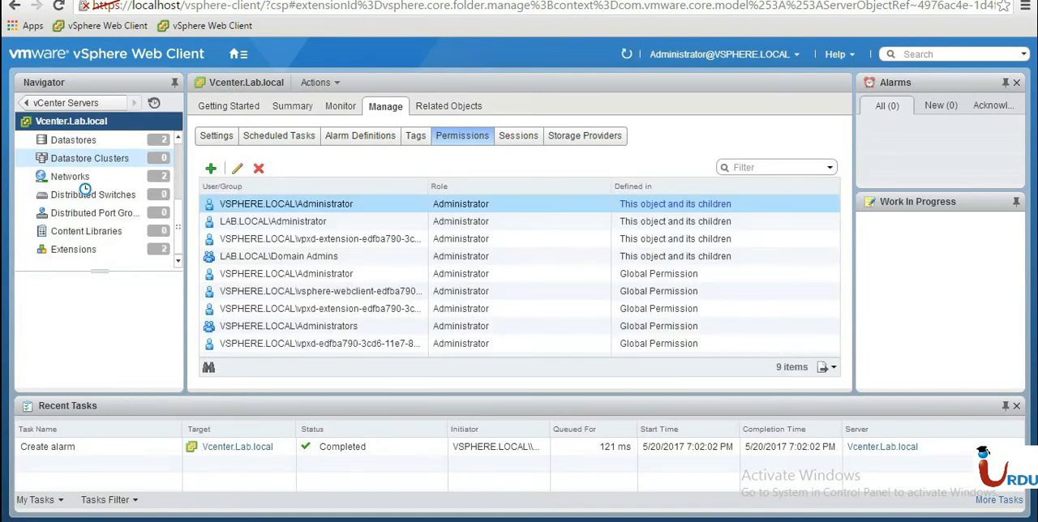
scroll(86, 203, up, 4)
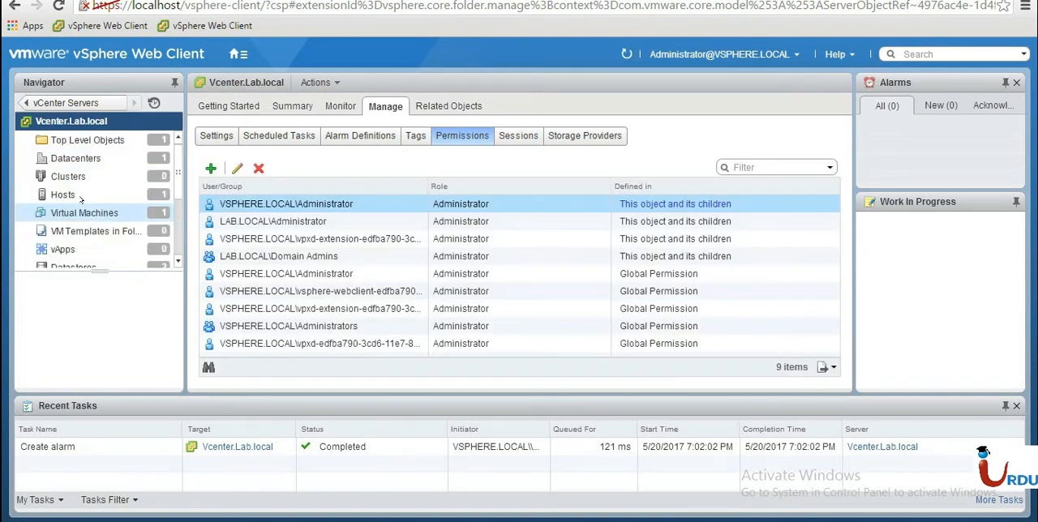
scroll(81, 200, down, 3)
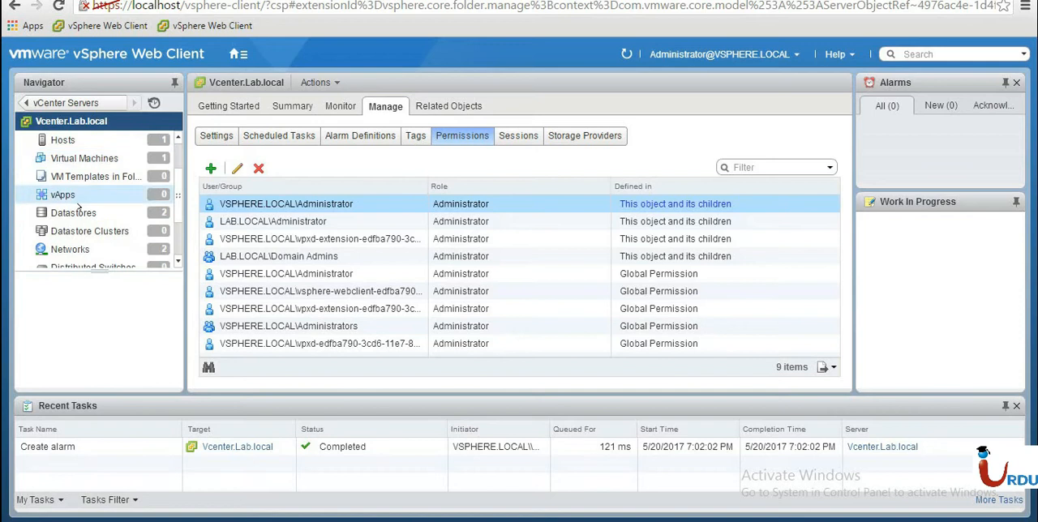
click(85, 249)
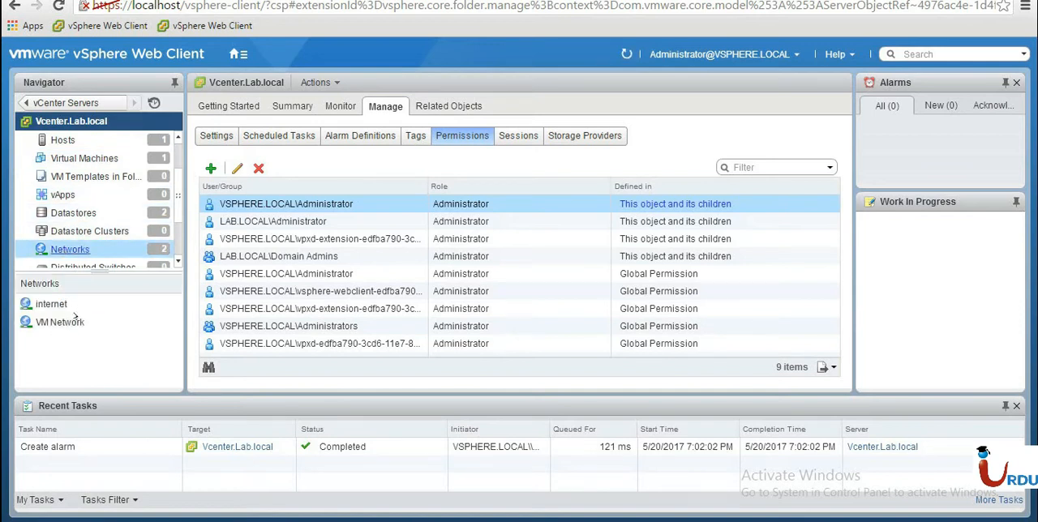
click(53, 322)
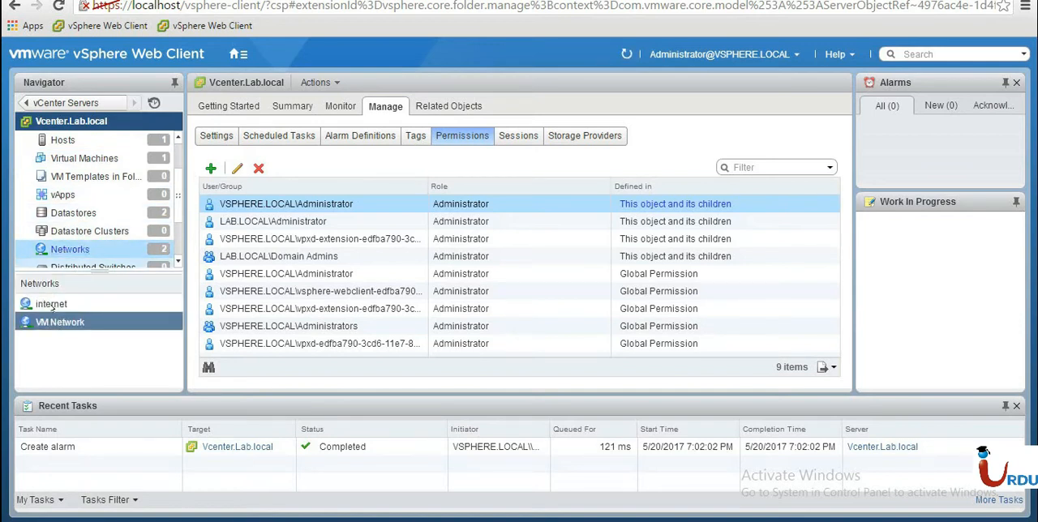
click(52, 307)
click(65, 103)
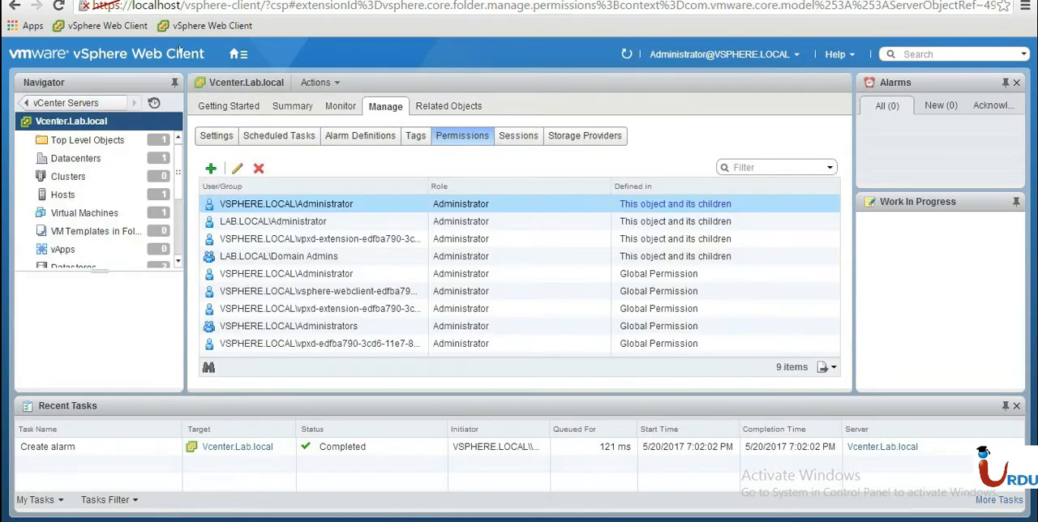
Return to the Home page and look over its full list of navigation entries.
click(235, 53)
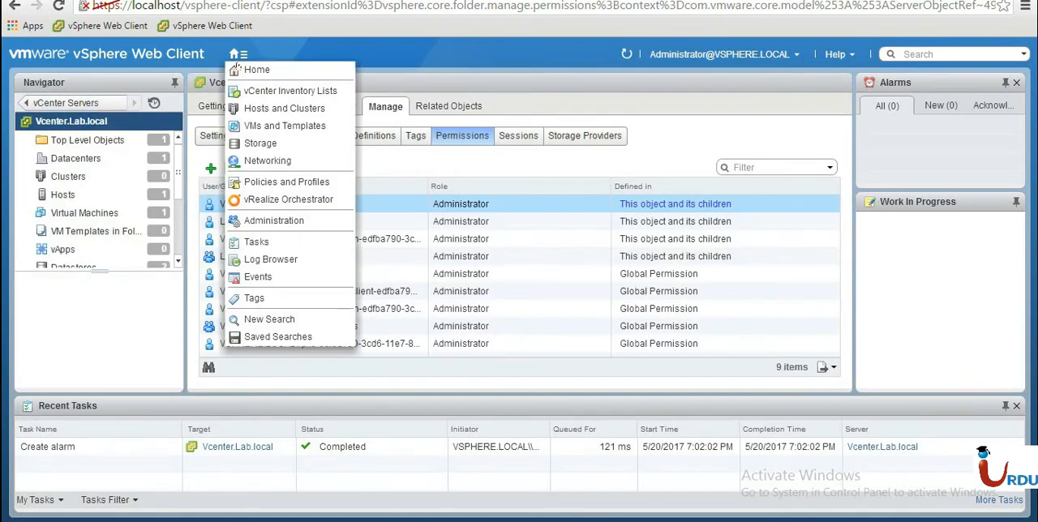
click(256, 69)
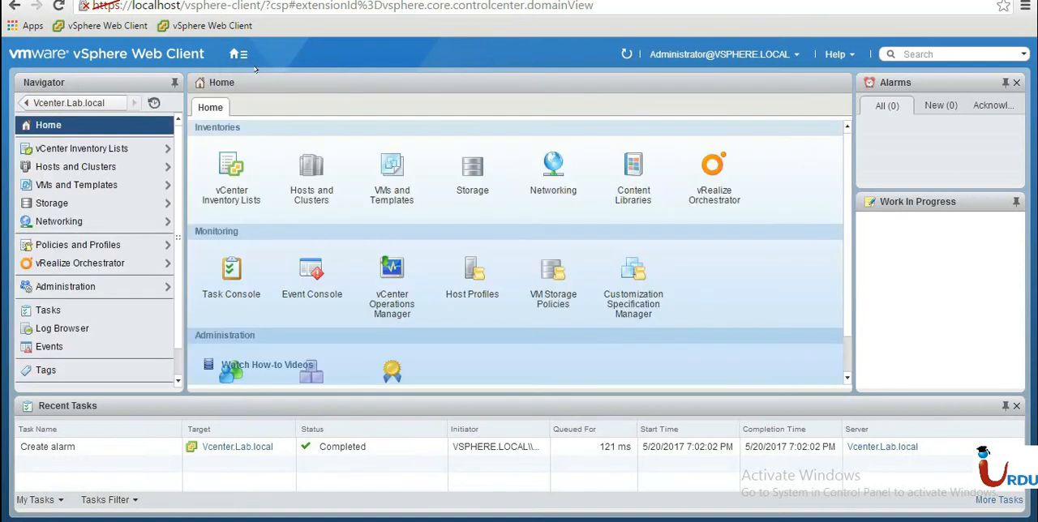
scroll(116, 231, down, 1)
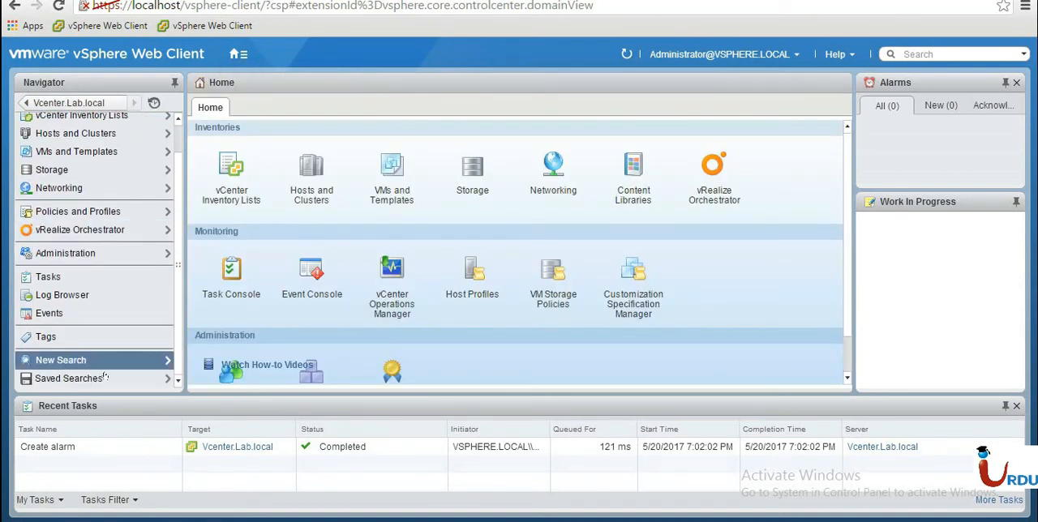
scroll(93, 330, up, 1)
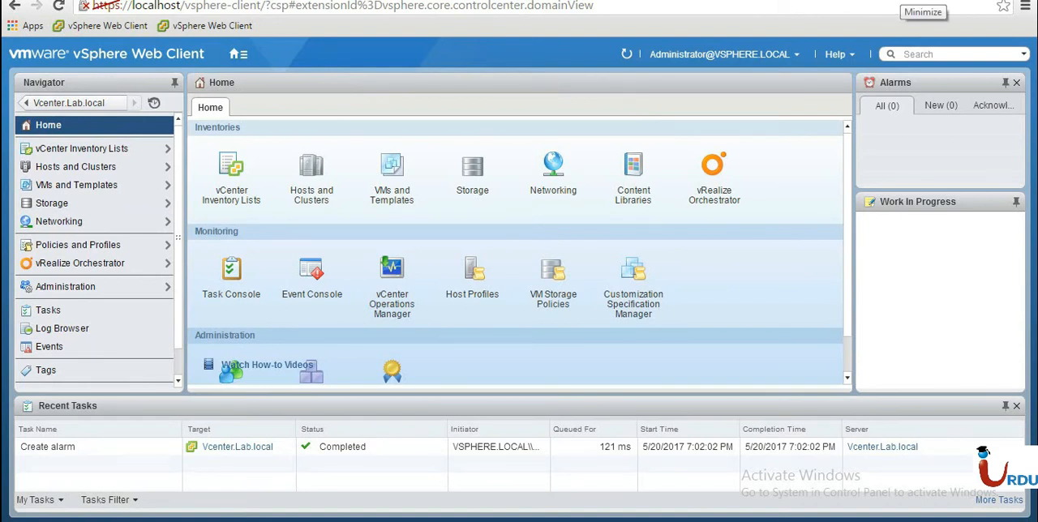
Switch to the VMware vSphere Client and log in to 192.168.195.131 with the prefilled administrator credentials.
click(901, 0)
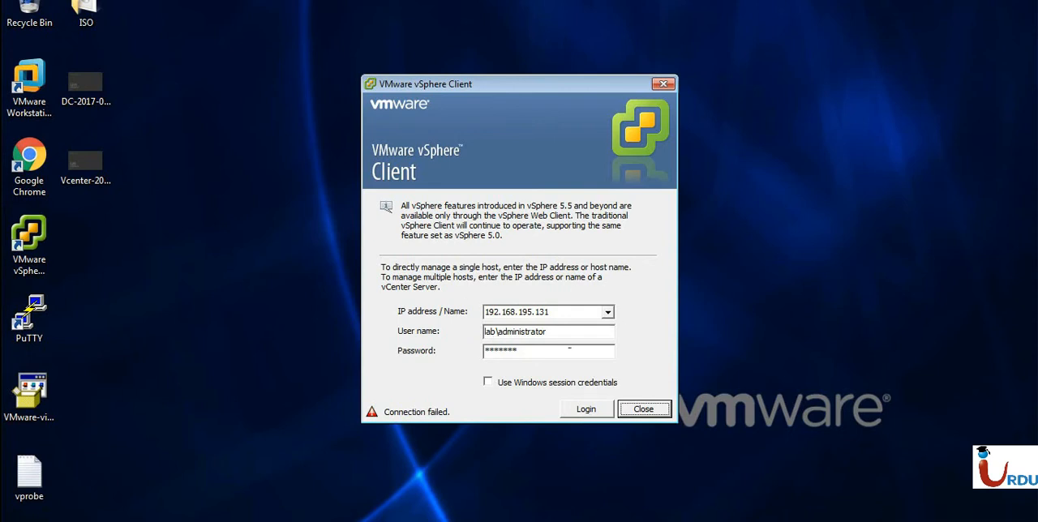
drag(476, 89, 466, 75)
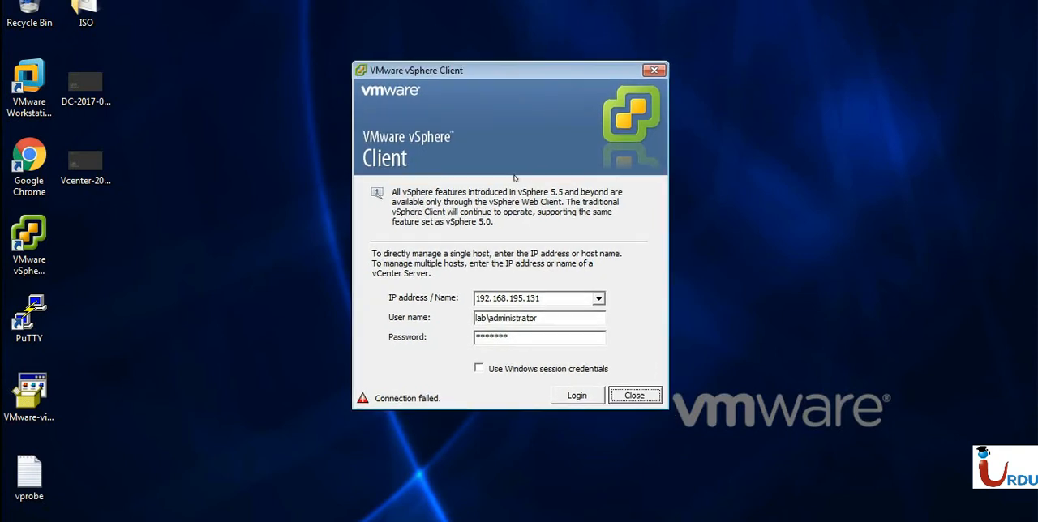
click(568, 318)
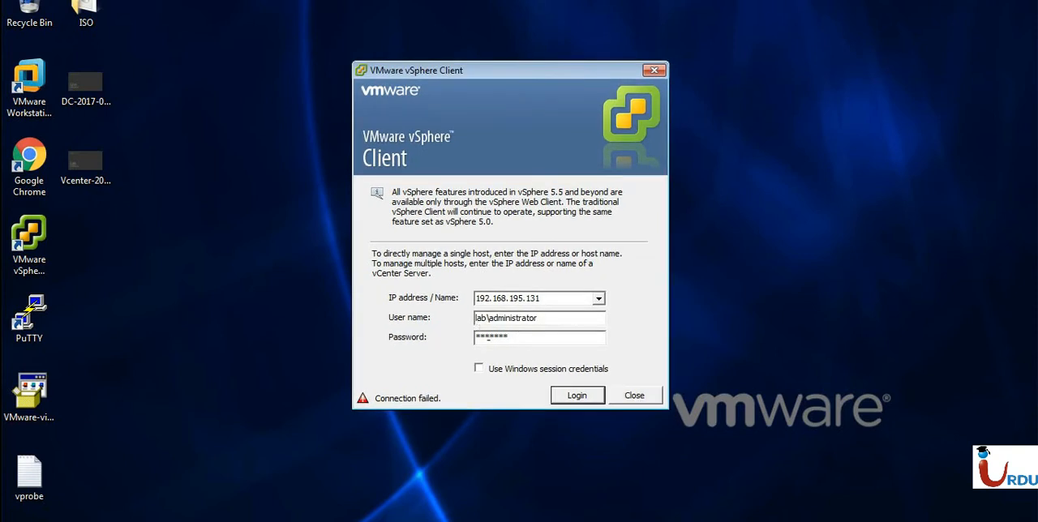
click(576, 396)
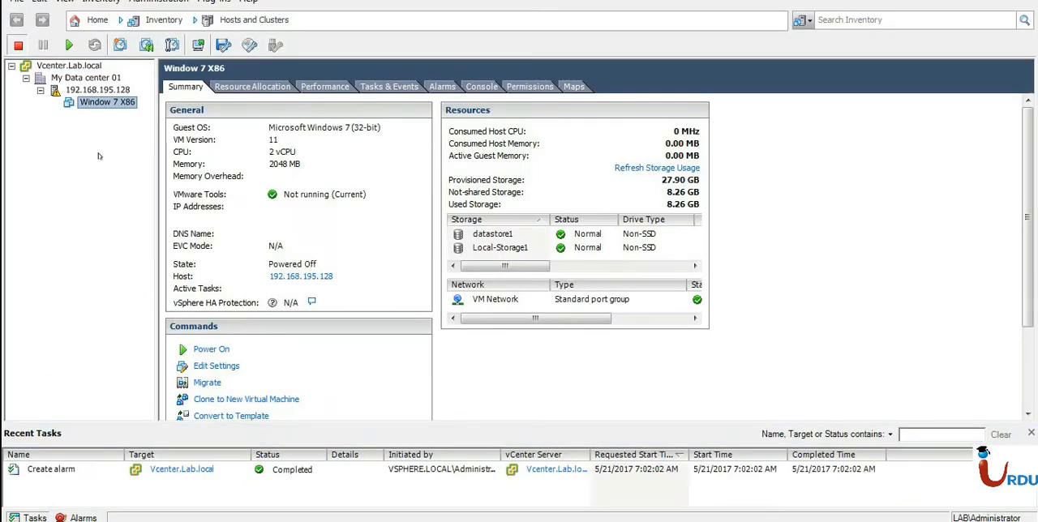
Select host 192.168.195.128, dismiss the evaluation notice, and examine the LAB Administrator entry in the host's permissions.
click(89, 89)
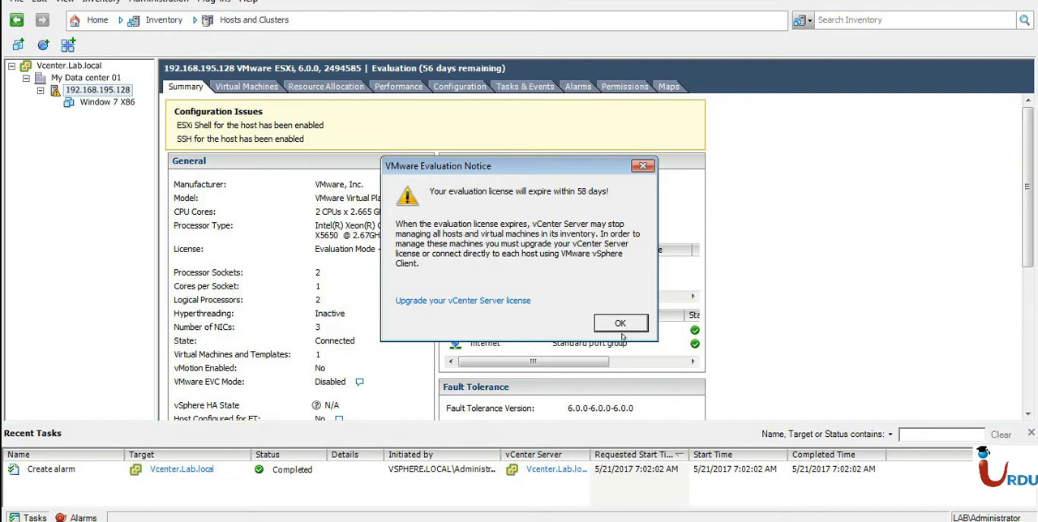
click(620, 324)
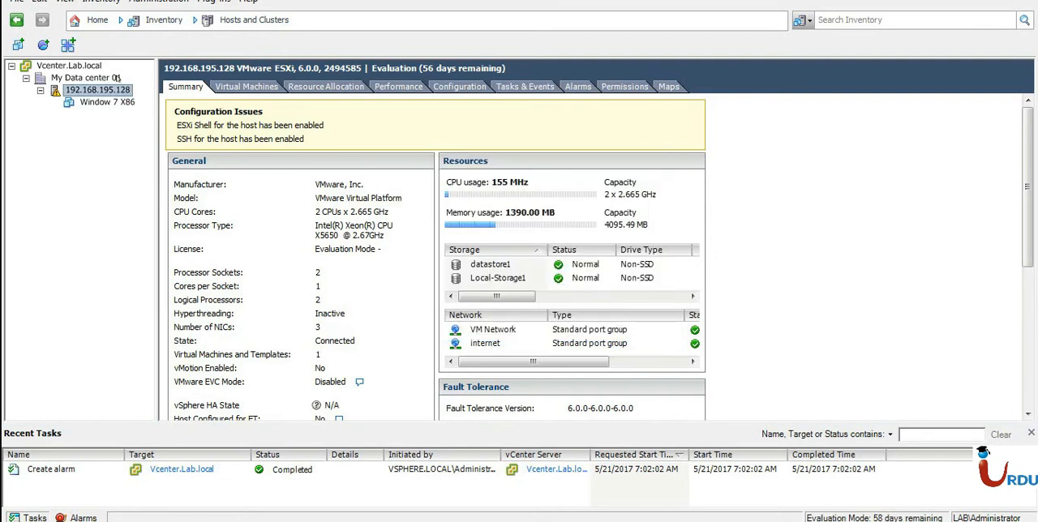
click(626, 89)
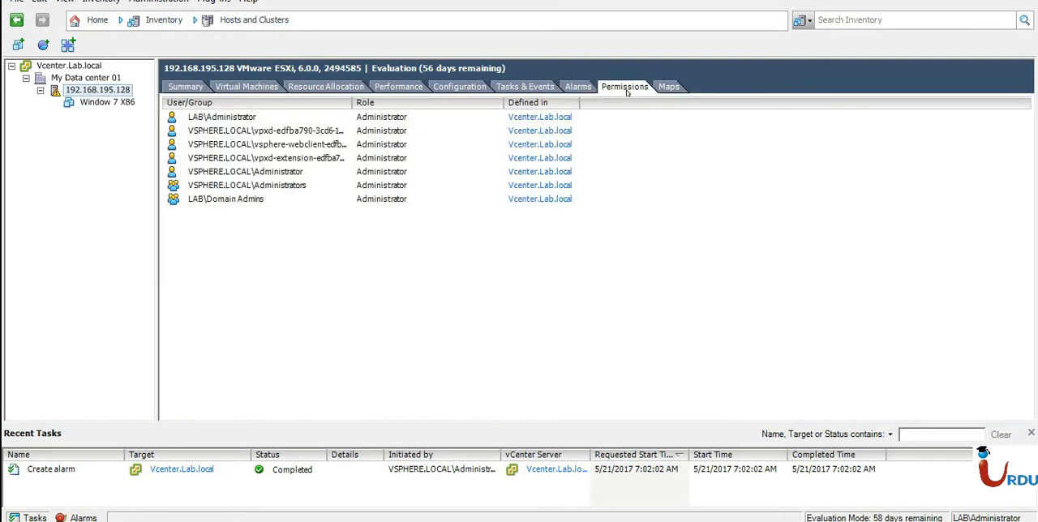
click(223, 121)
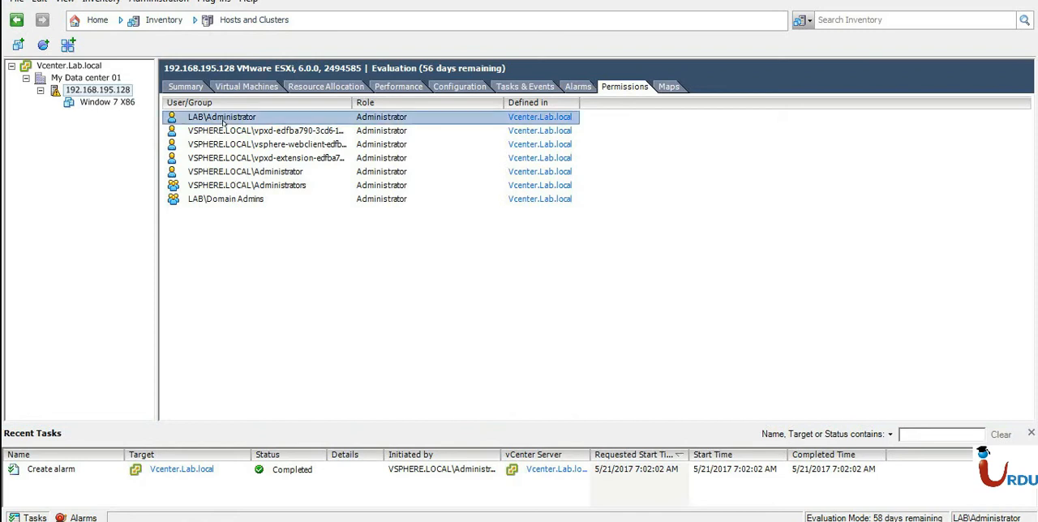
Start a new permission on the host and add the Domain Guests group from the LAB domain.
right_click(329, 243)
click(364, 249)
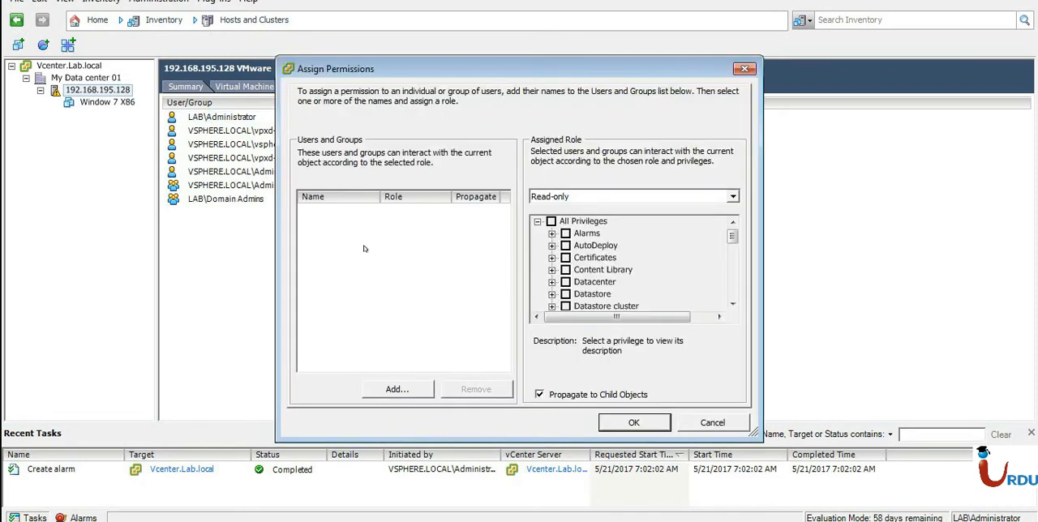
click(396, 390)
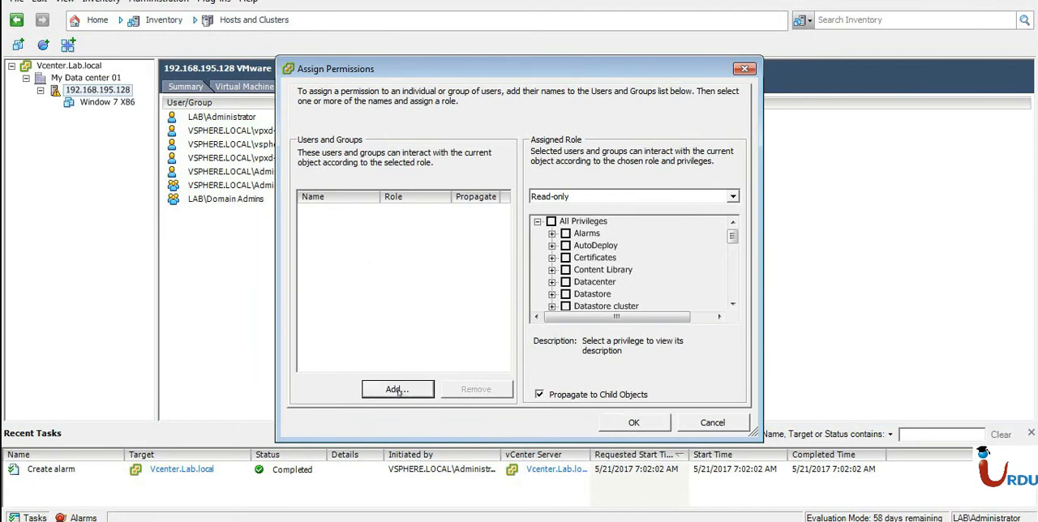
click(458, 134)
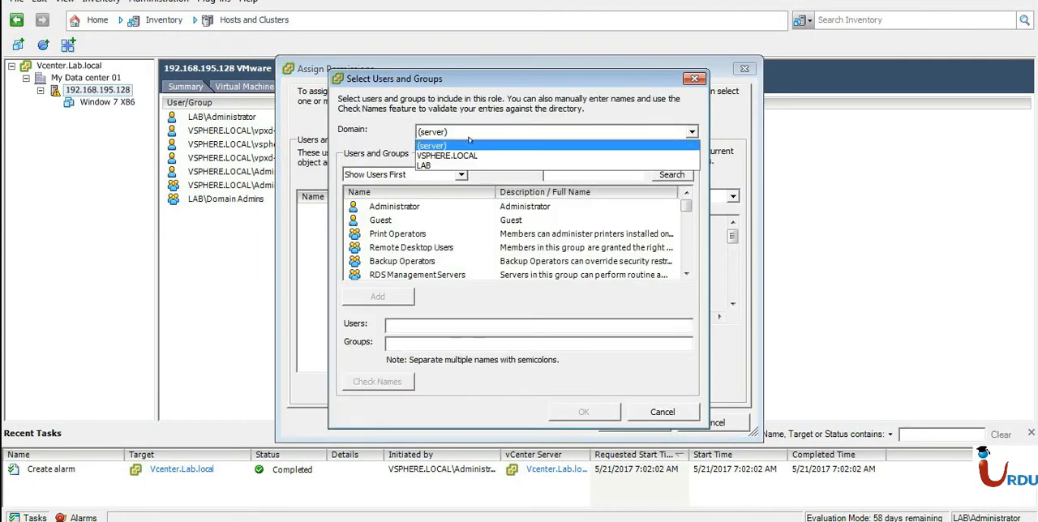
click(451, 166)
click(380, 226)
scroll(377, 247, down, 5)
click(375, 261)
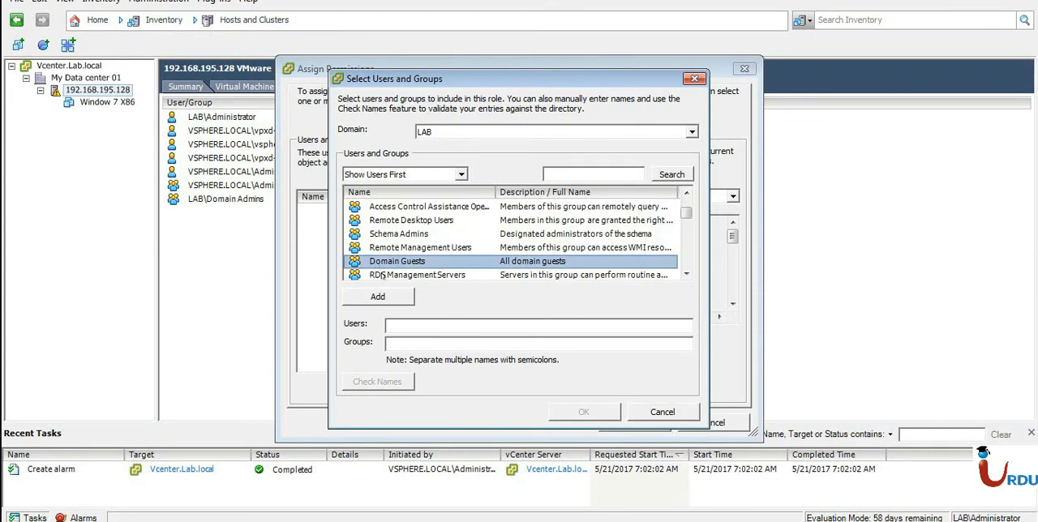
click(388, 300)
click(607, 415)
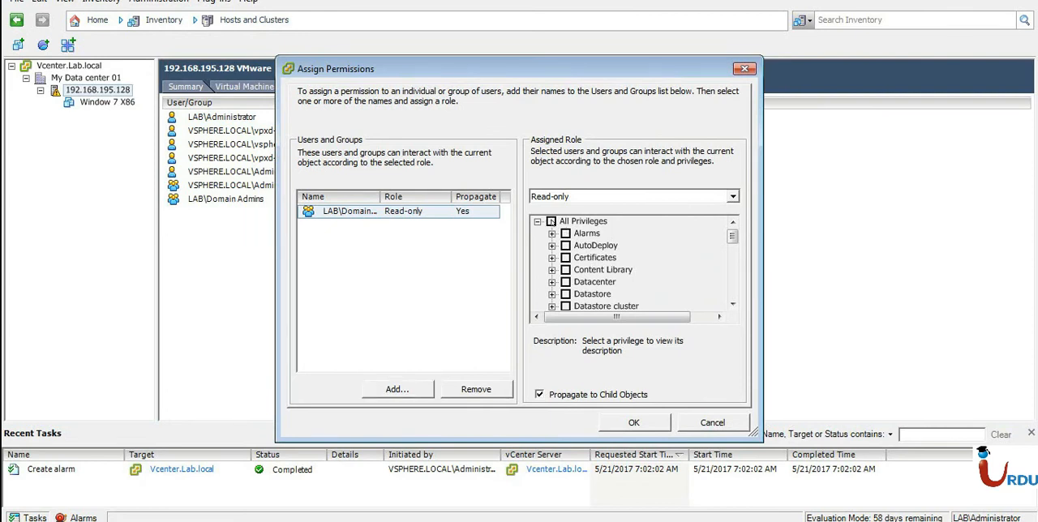
Try the Administrator role for the added LAB group, review the other roles, and cancel the permission assignment.
click(679, 201)
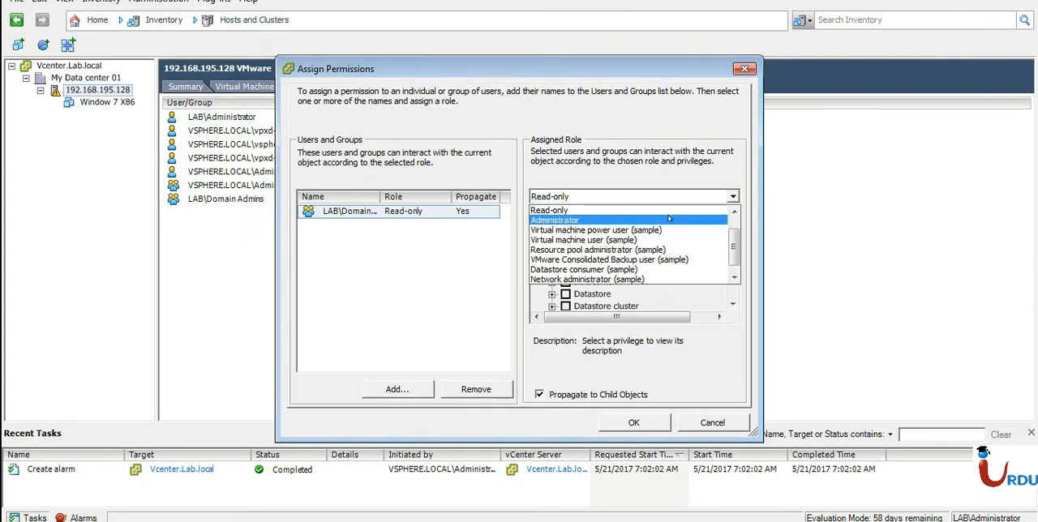
click(669, 219)
click(669, 196)
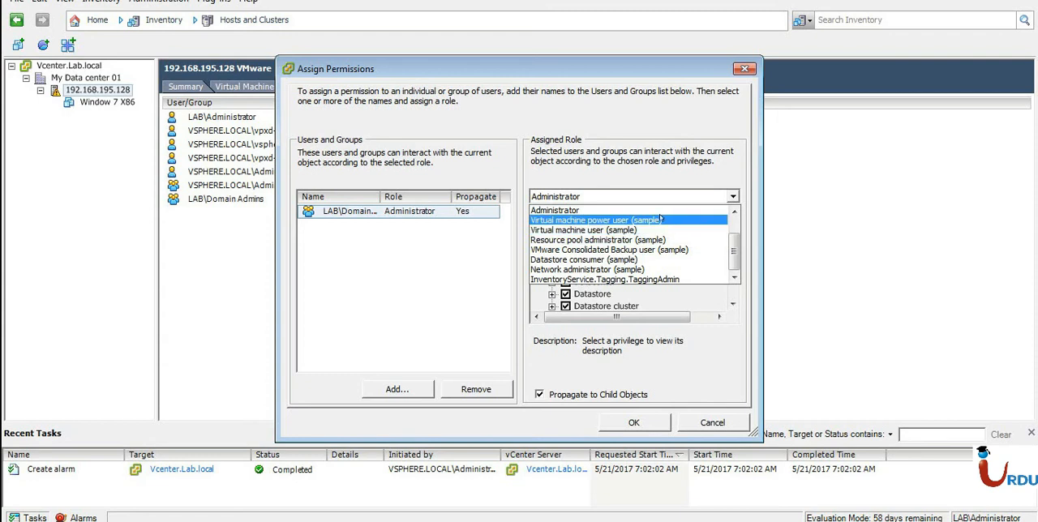
click(657, 212)
click(721, 422)
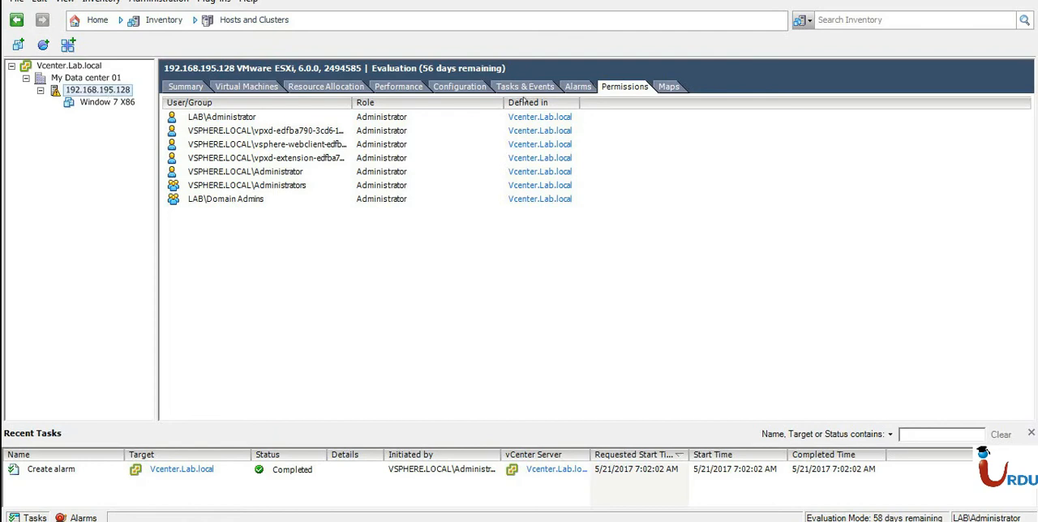
View the host's virtual machines and its resource allocation for memory and storage.
click(263, 88)
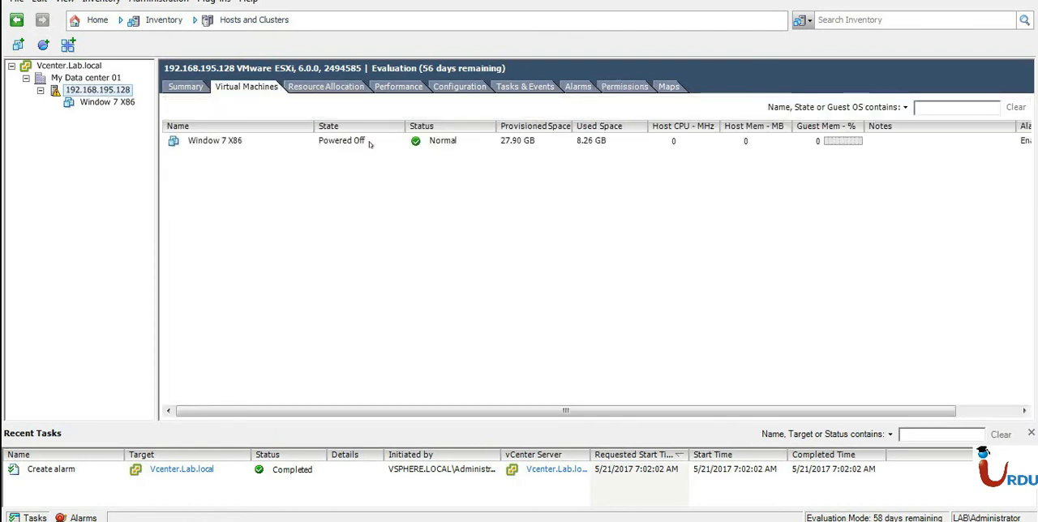
click(320, 91)
click(229, 175)
click(278, 175)
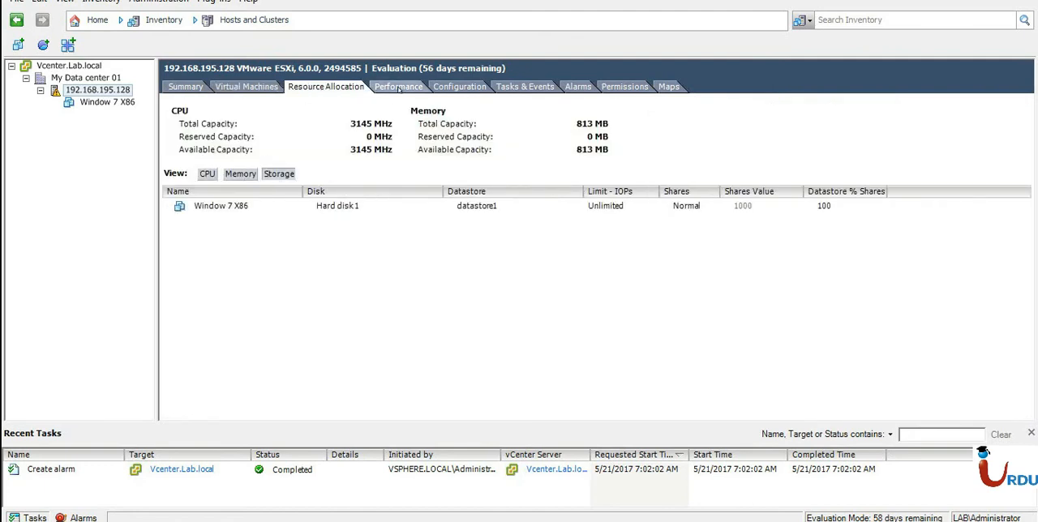
View the host's real-time CPU performance chart and highlight each usage measurement from the legend in turn.
click(398, 88)
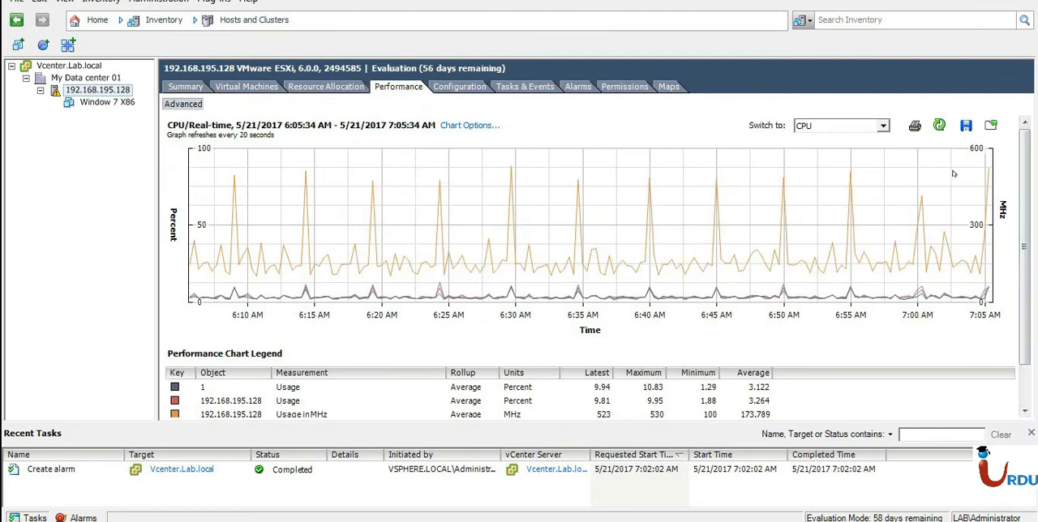
click(325, 401)
scroll(322, 404, down, 1)
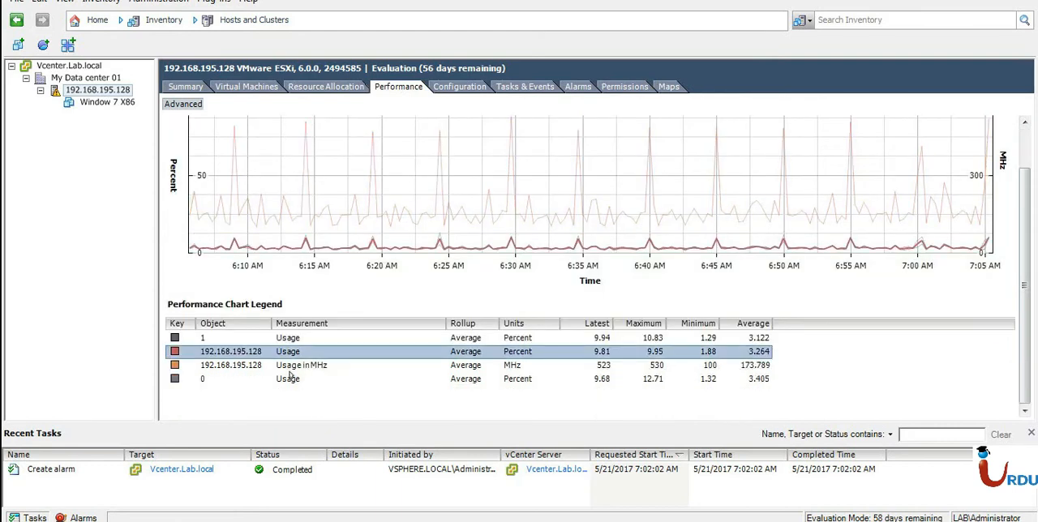
click(509, 365)
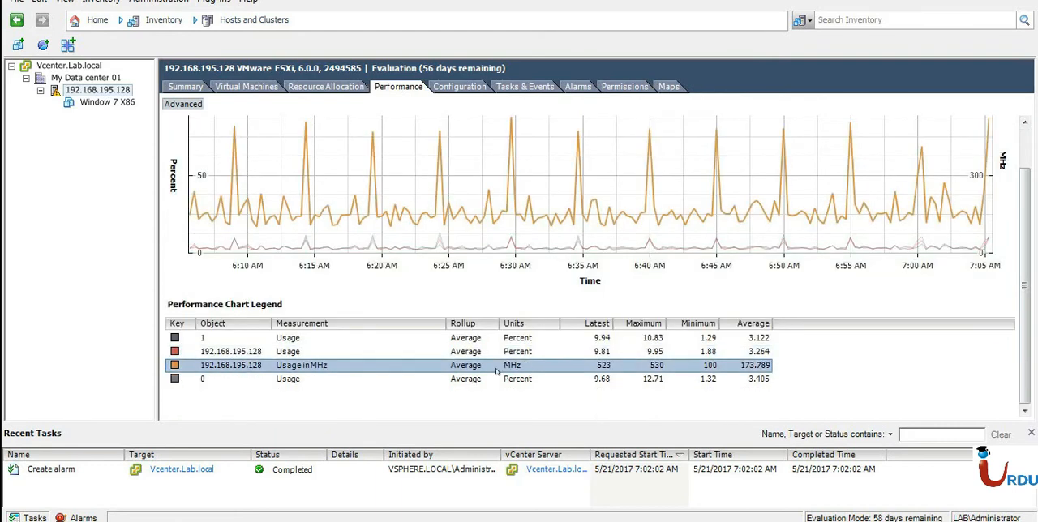
click(288, 380)
click(291, 365)
click(292, 351)
click(292, 339)
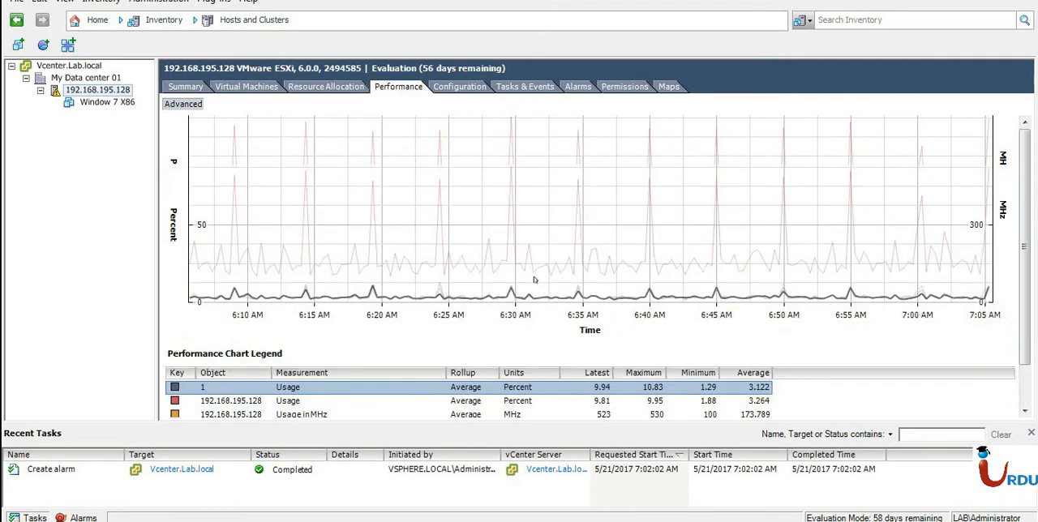
scroll(533, 279, up, 2)
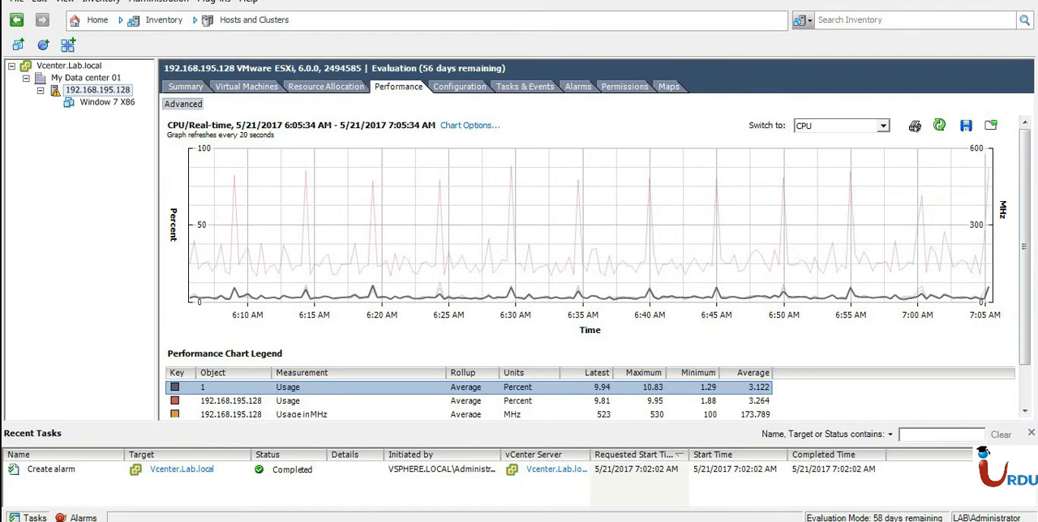
Switch the host's performance chart through the Datastore, Memory and Power metrics.
click(914, 125)
click(689, 82)
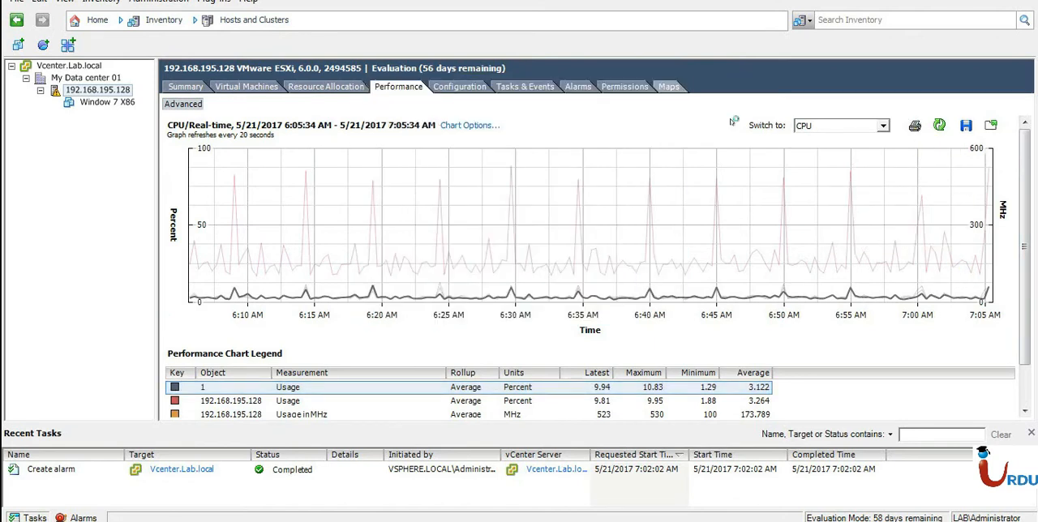
click(838, 125)
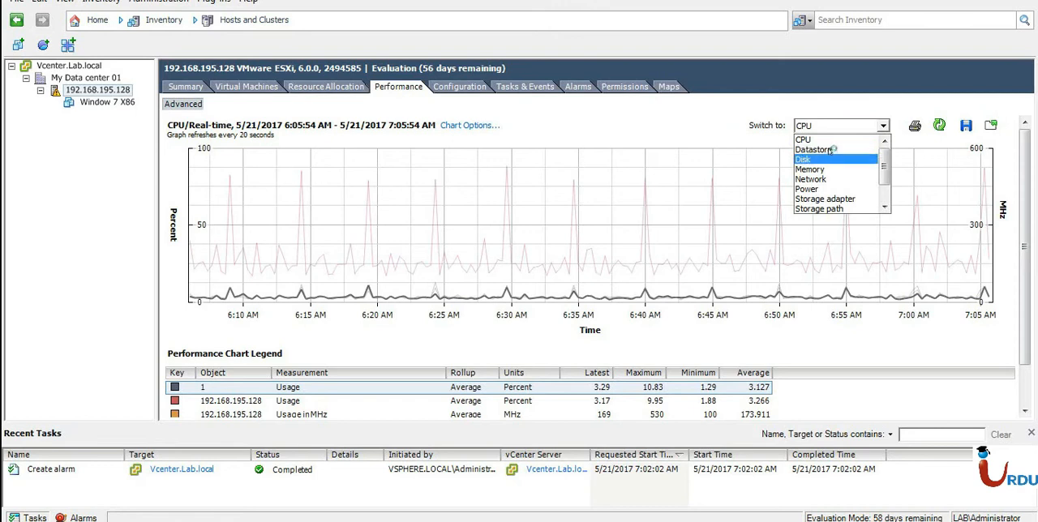
click(833, 149)
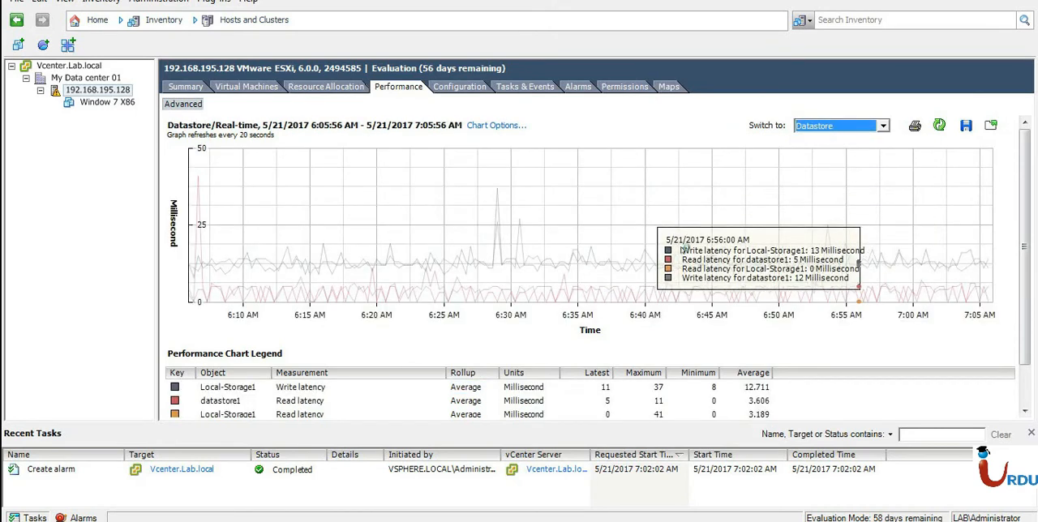
click(854, 126)
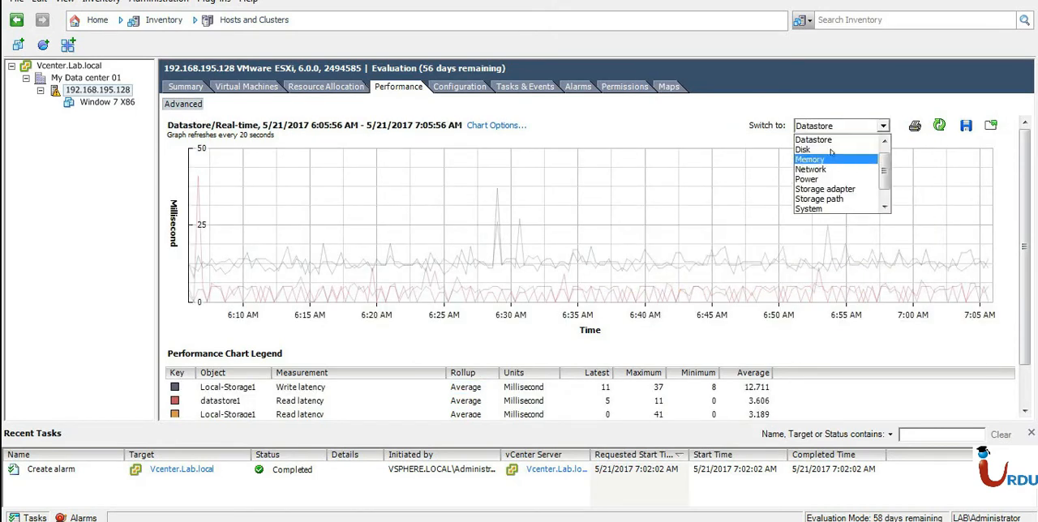
click(831, 159)
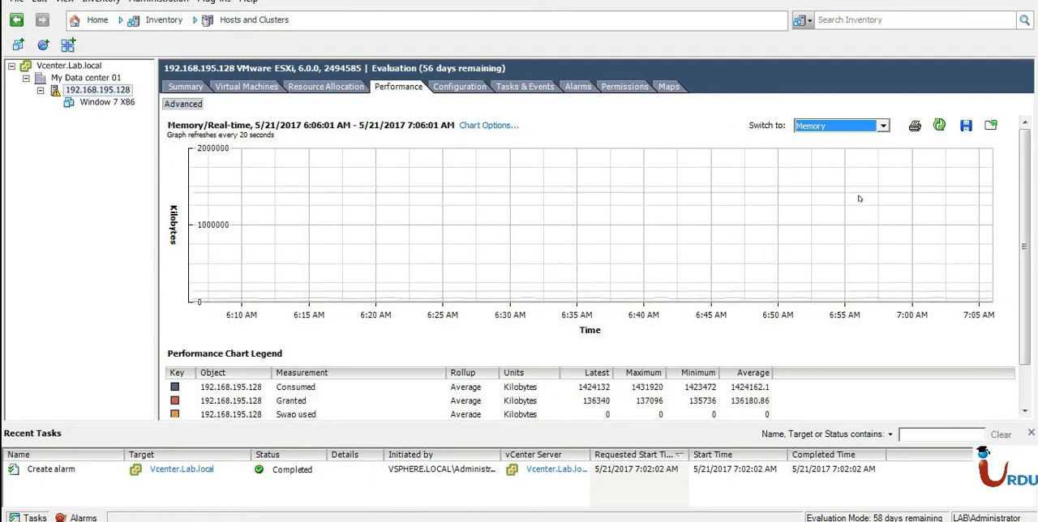
click(855, 127)
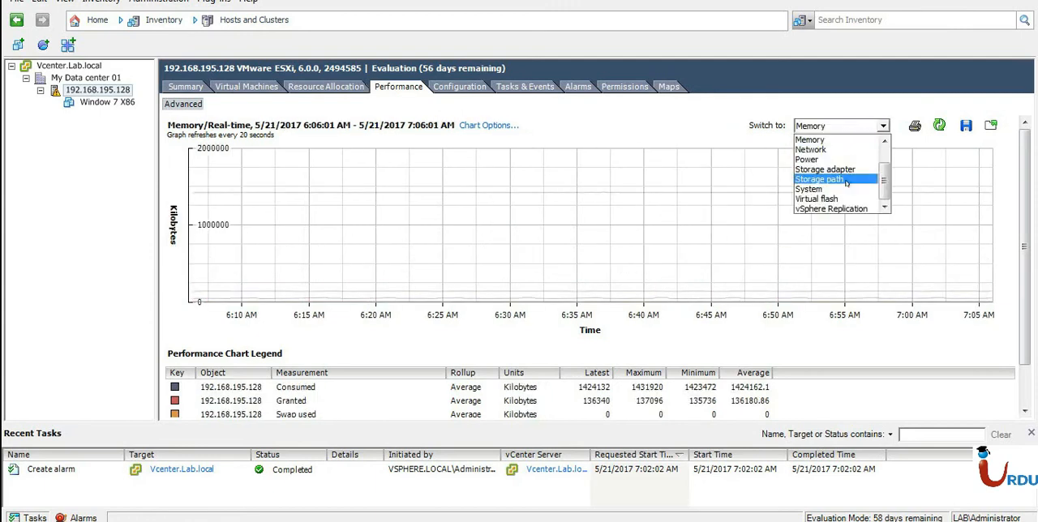
scroll(865, 194, up, 1)
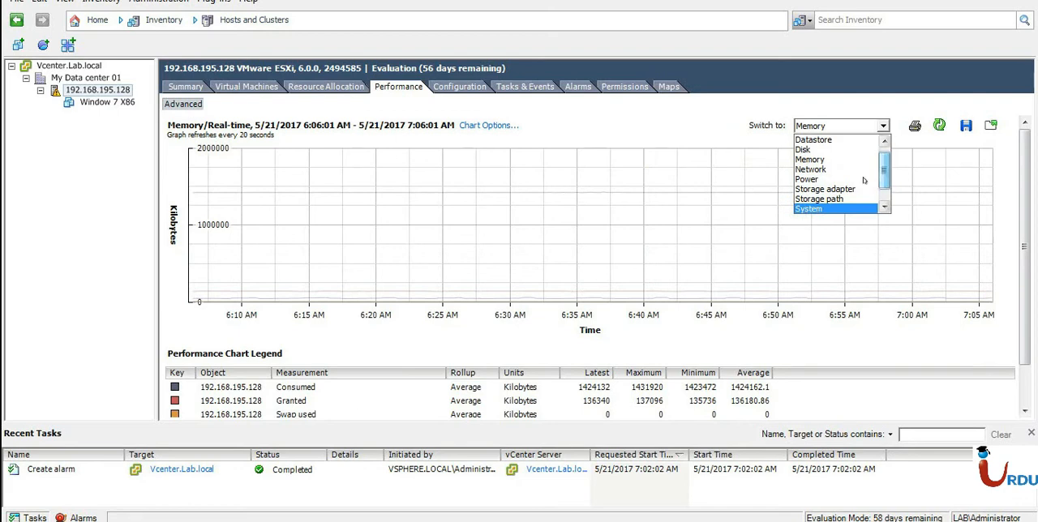
click(861, 179)
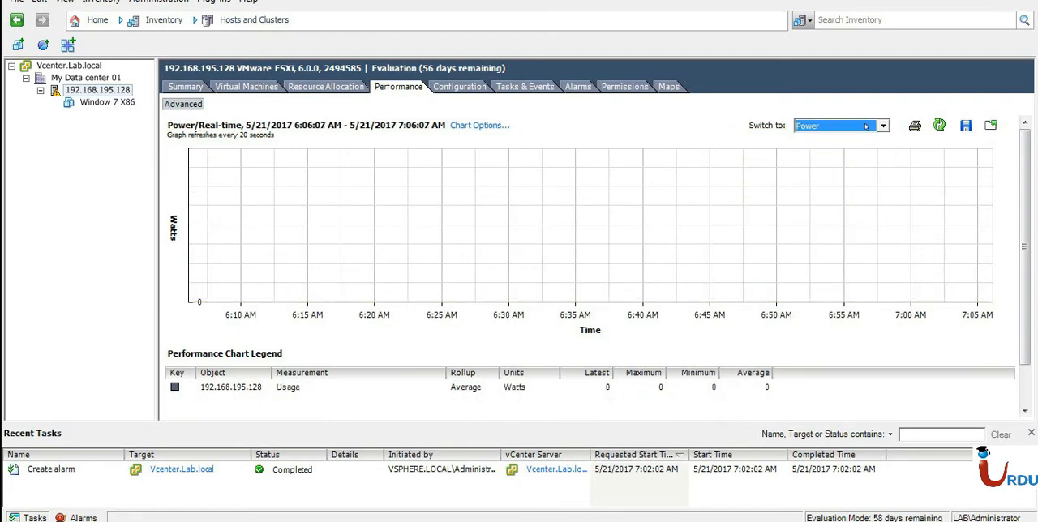
Open the host's performance charts in a separate window, switch them to Memory and CPU, and minimize that window.
click(990, 126)
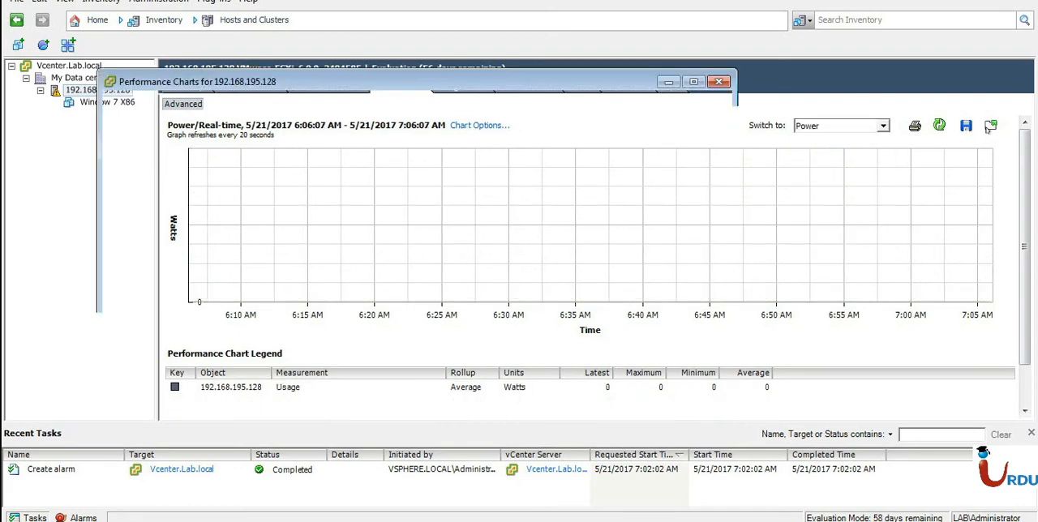
drag(526, 81, 571, 65)
click(591, 83)
scroll(597, 122, up, 2)
click(598, 100)
click(601, 84)
scroll(591, 111, up, 1)
click(587, 98)
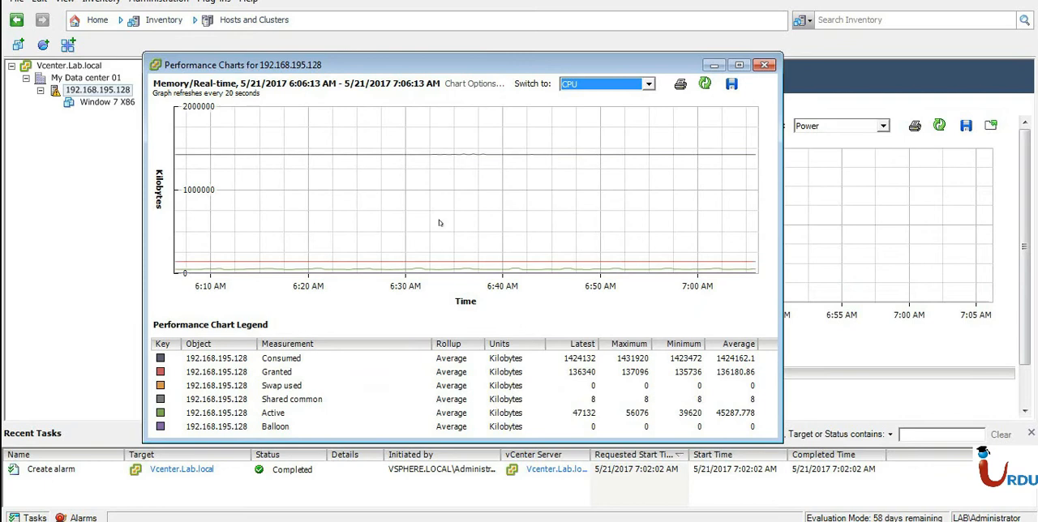
click(713, 64)
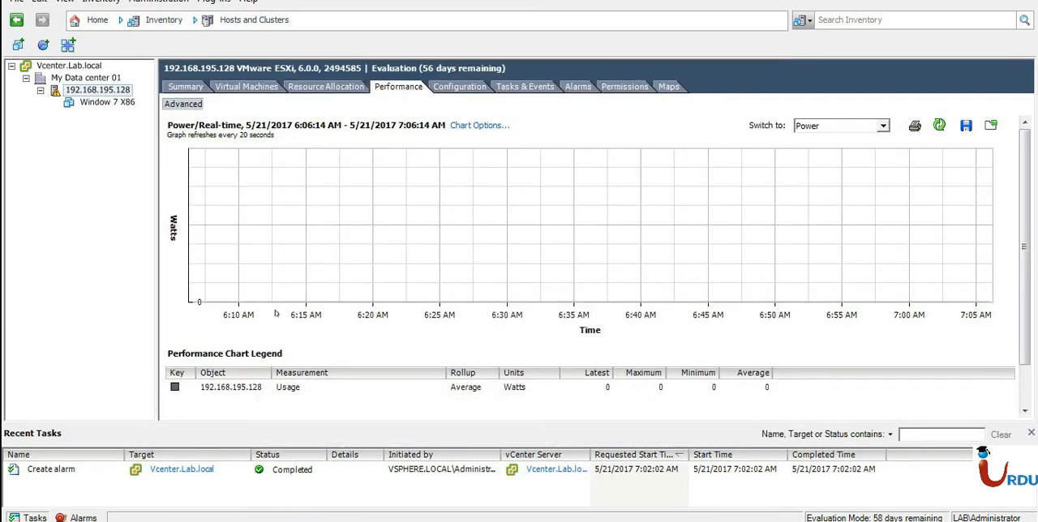
View the host's Configuration and Summary pages, the summary of the Window 7 X86 virtual machine, and the available inventory views.
click(447, 88)
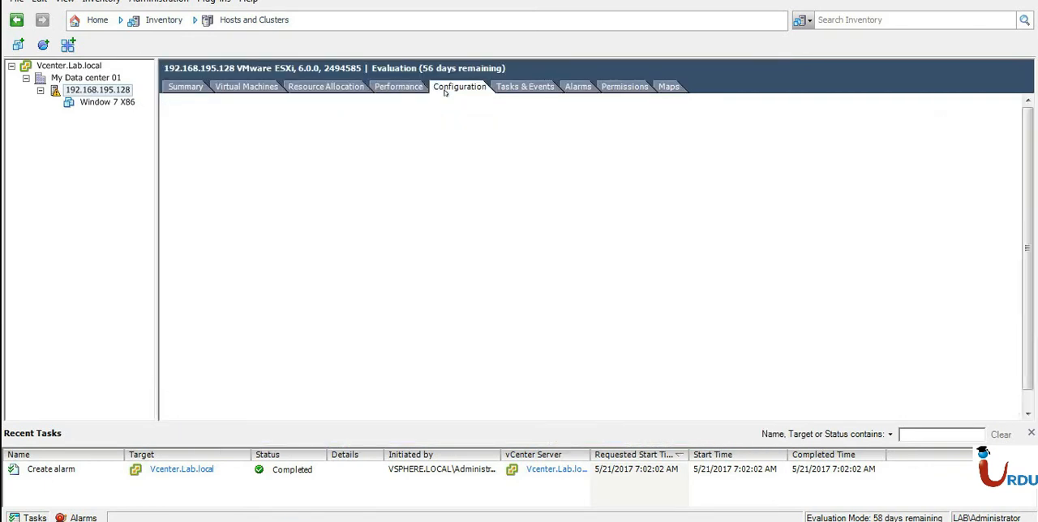
click(198, 88)
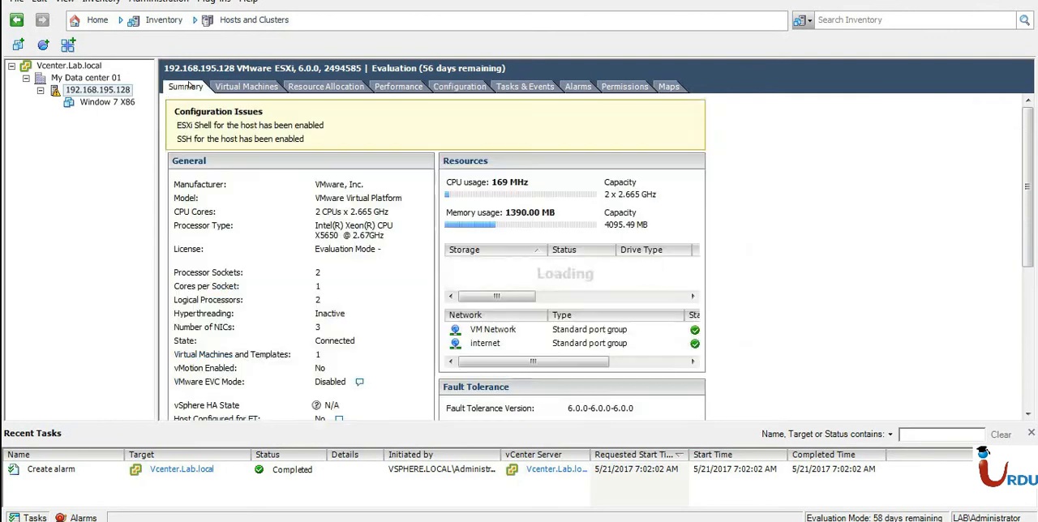
click(101, 102)
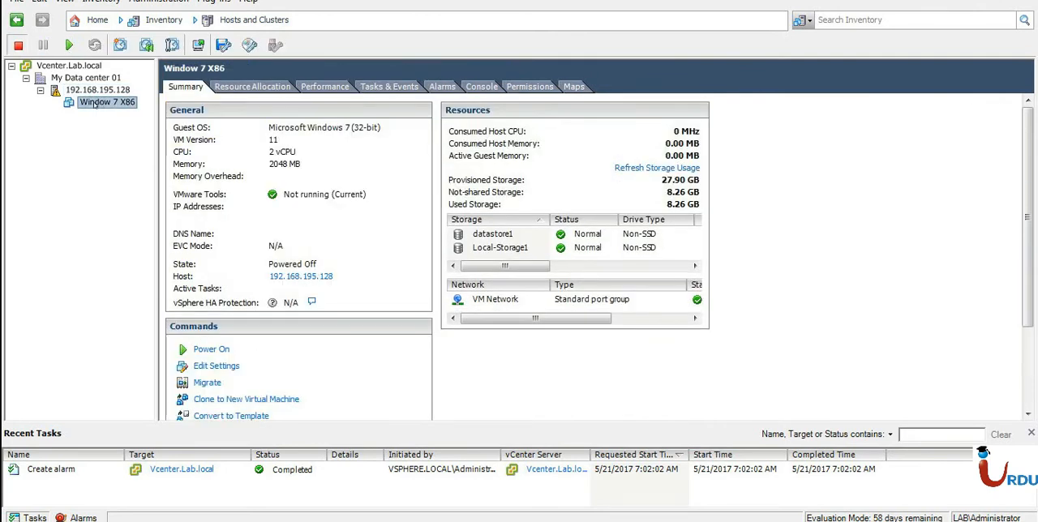
right_click(96, 105)
click(62, 172)
click(152, 20)
mouse_move(154, 40)
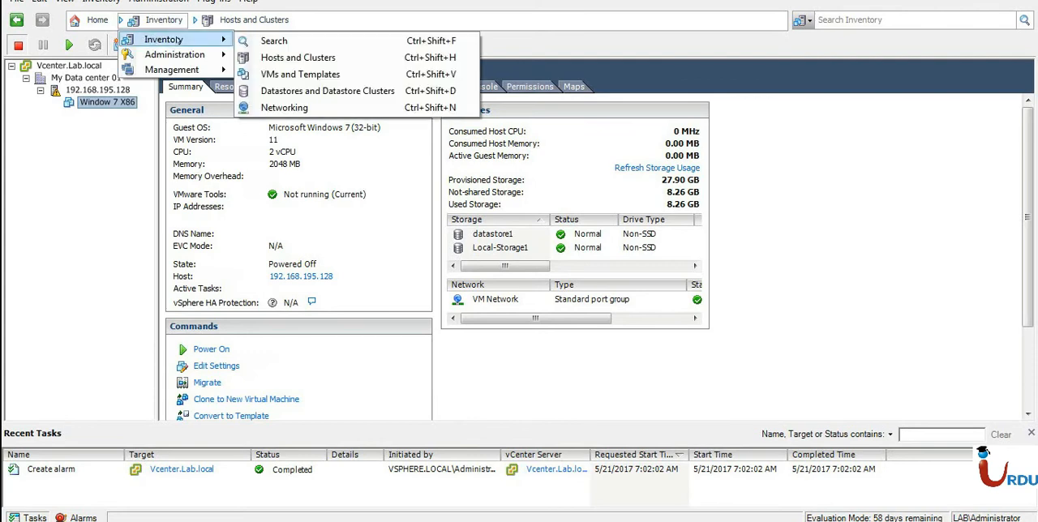
click(71, 231)
Convert the Window 7 X86 virtual machine to a template.
right_click(88, 105)
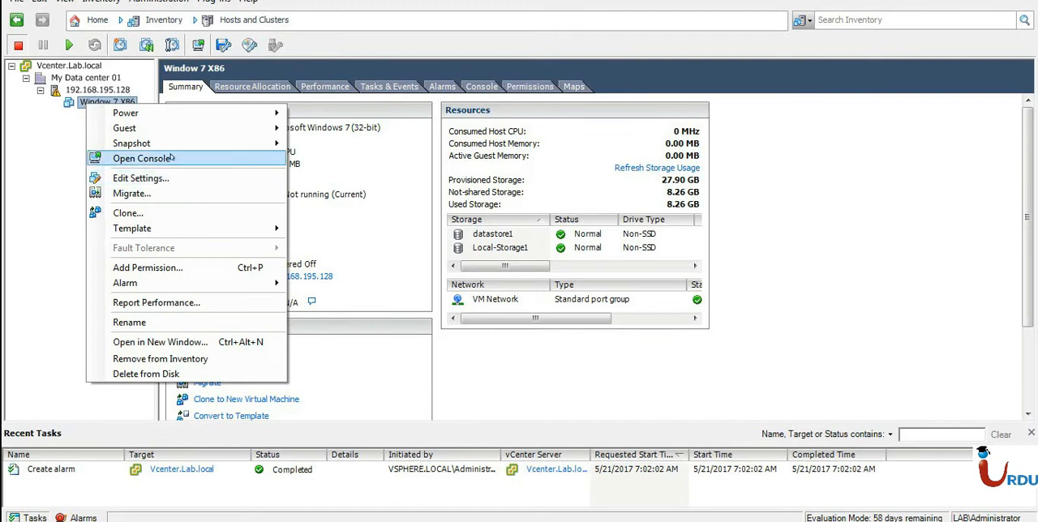
mouse_move(172, 232)
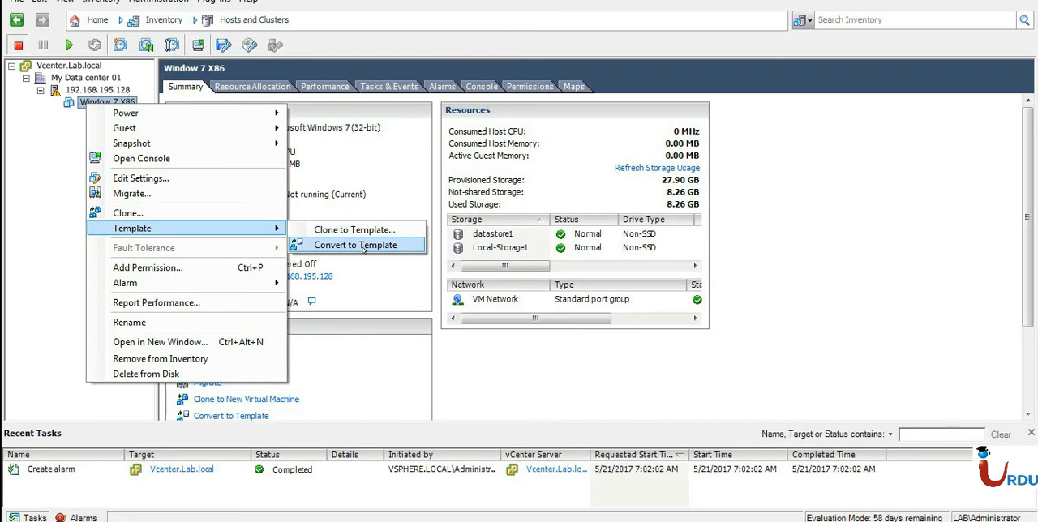
click(362, 247)
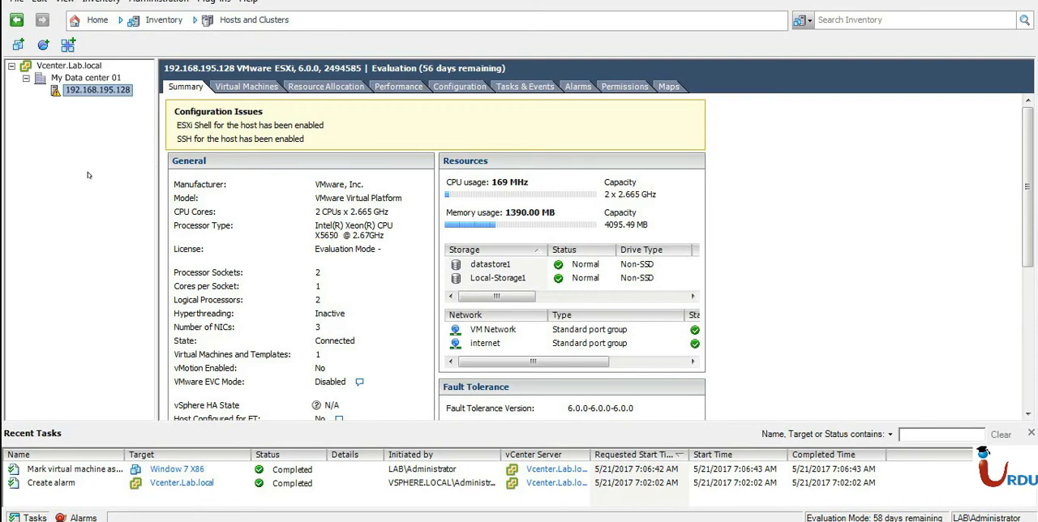
Switch the inventory to VMs and Templates and examine the Window 7 X86 template's summary, including datastore1 and VM Network.
click(158, 23)
mouse_move(156, 40)
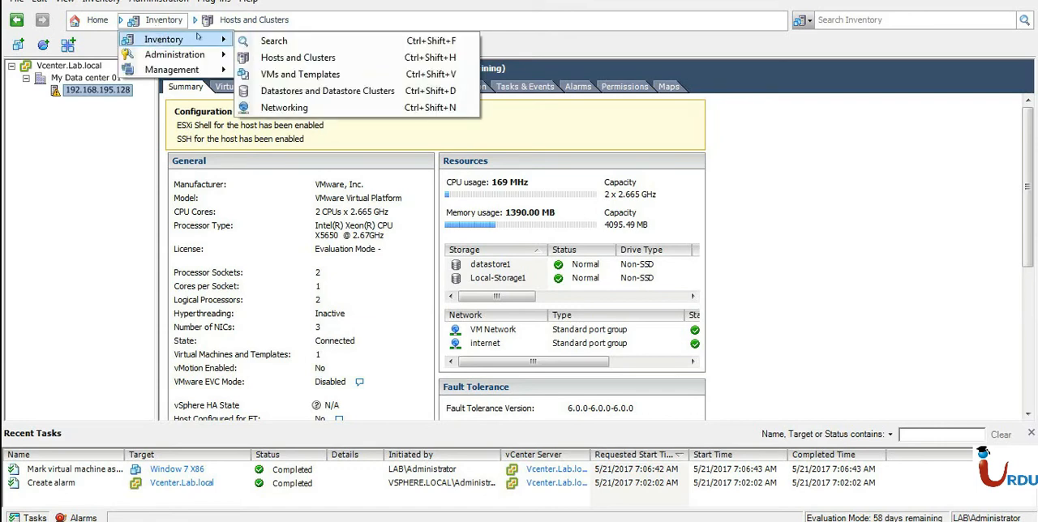
click(289, 75)
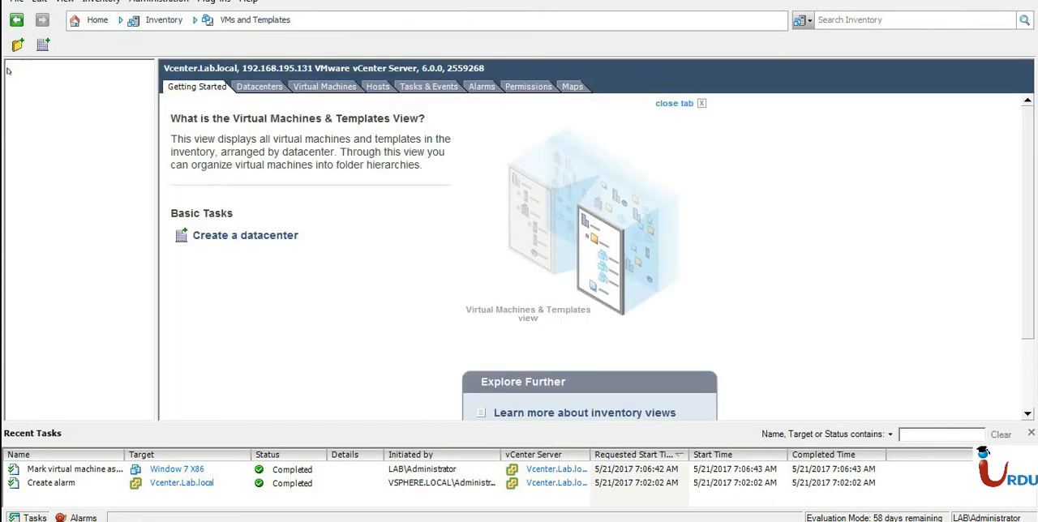
click(74, 90)
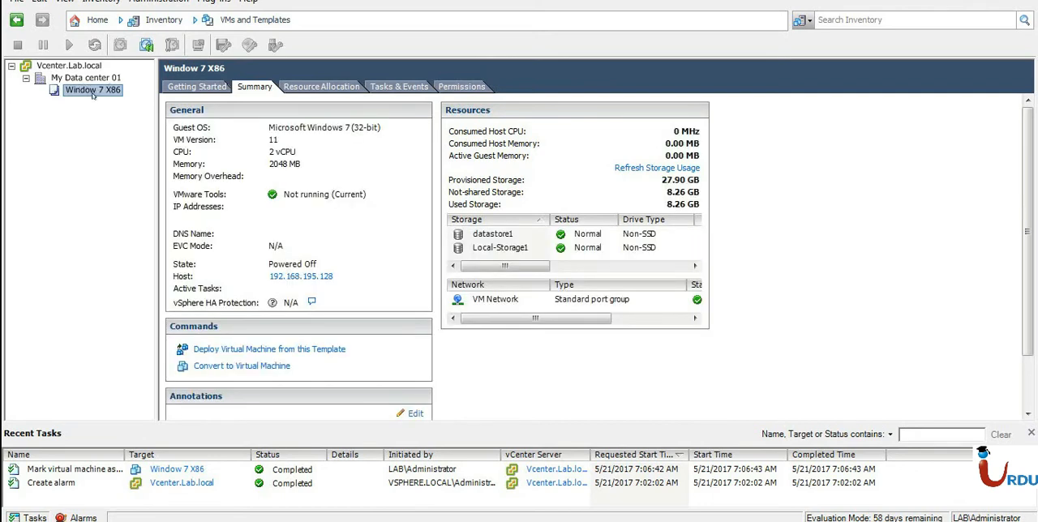
click(513, 235)
click(490, 302)
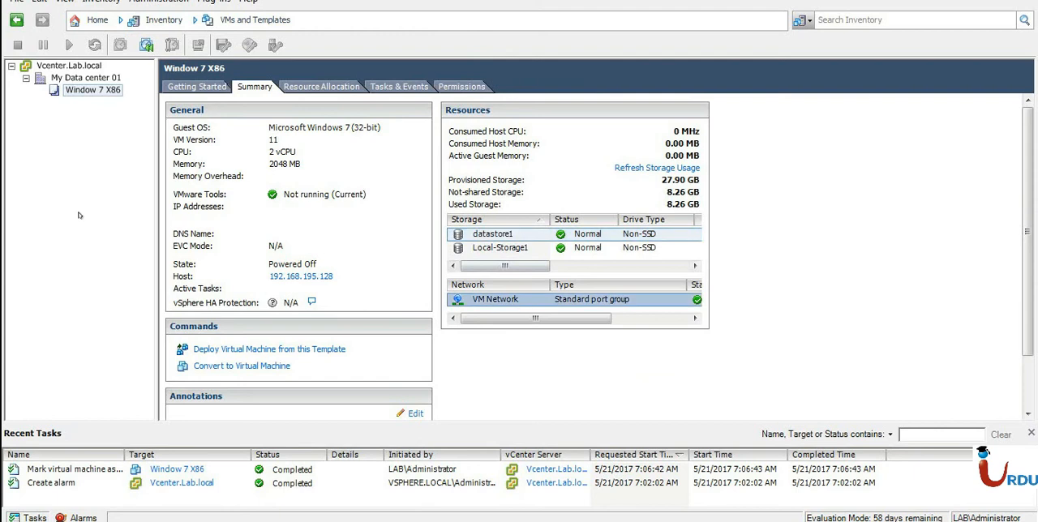
Start deploying a virtual machine from the Window 7 X86 template, and cancel the deployment at its name and location settings.
right_click(78, 92)
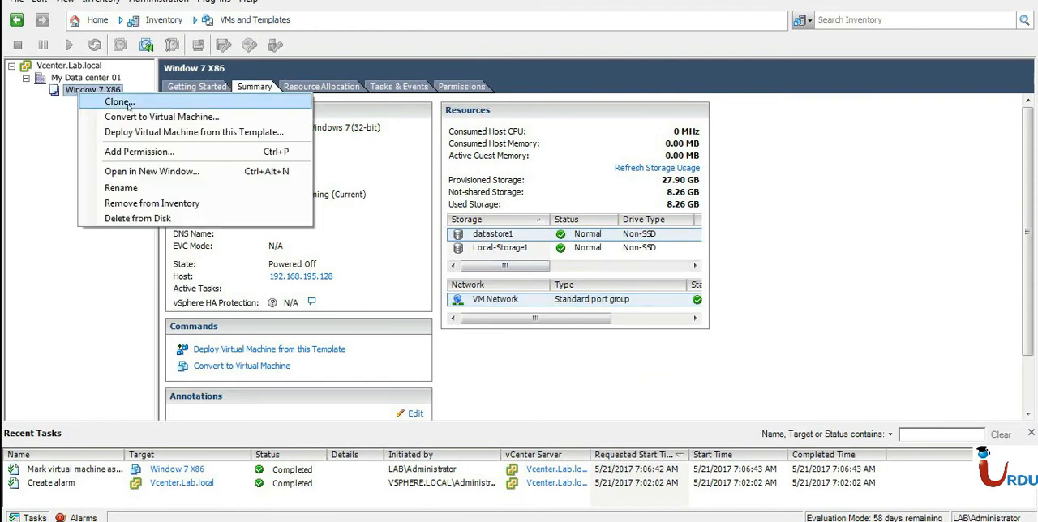
click(145, 132)
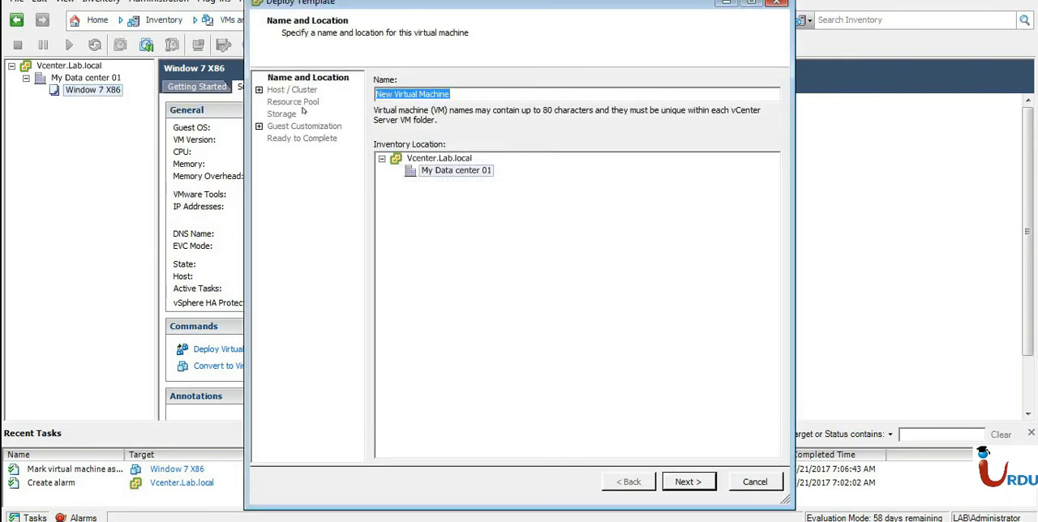
click(757, 478)
Convert the Window 7 X86 template back to a virtual machine on host 192.168.195.128, using that host as the resource pool.
right_click(90, 82)
right_click(77, 89)
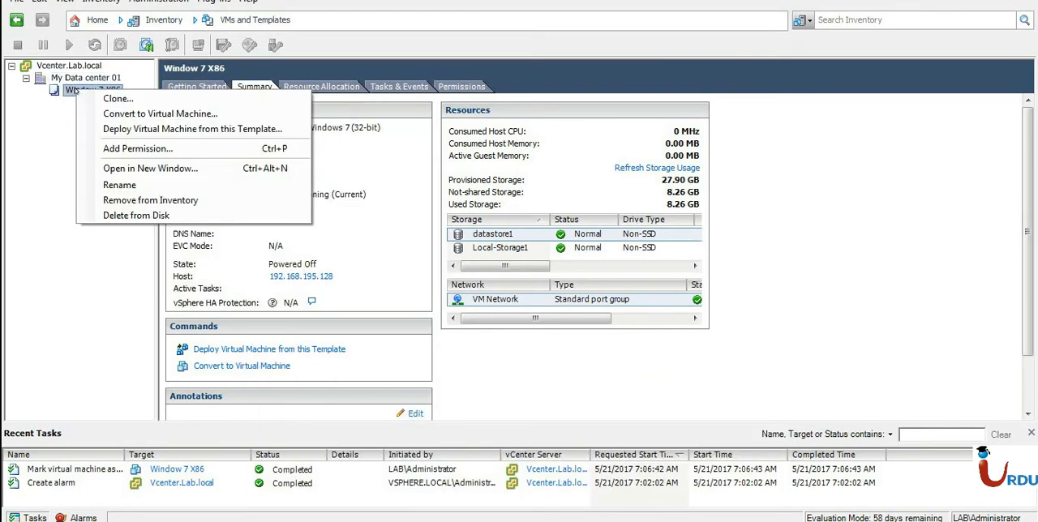
click(108, 115)
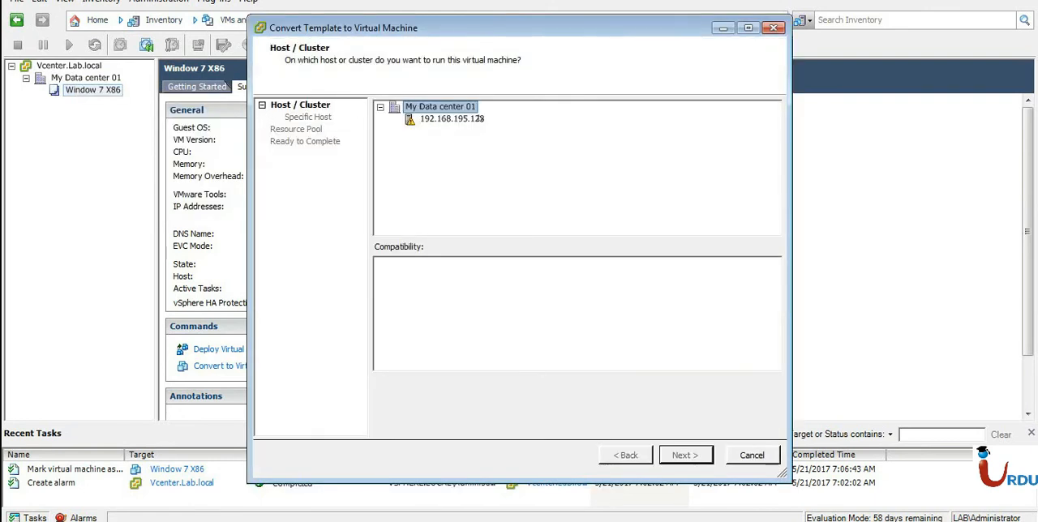
click(463, 121)
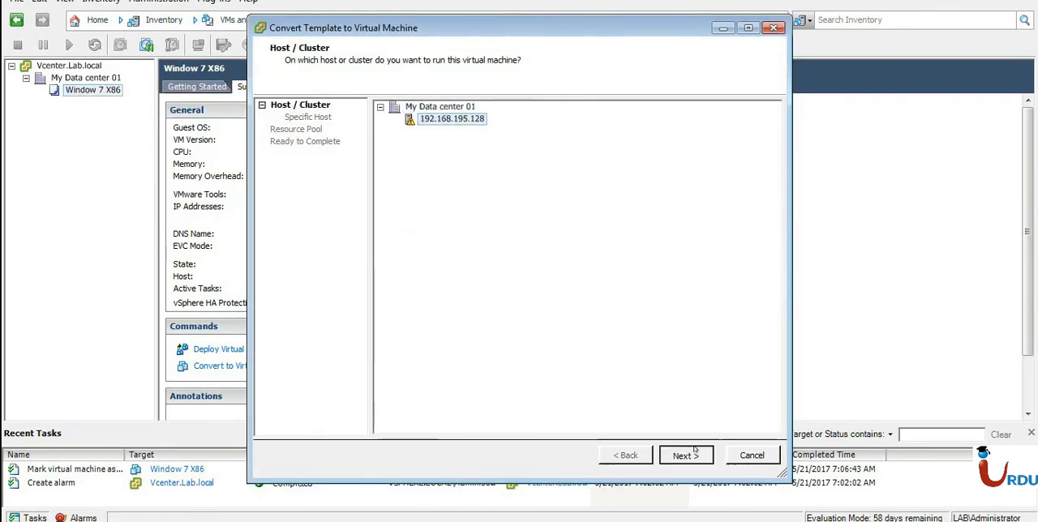
click(685, 452)
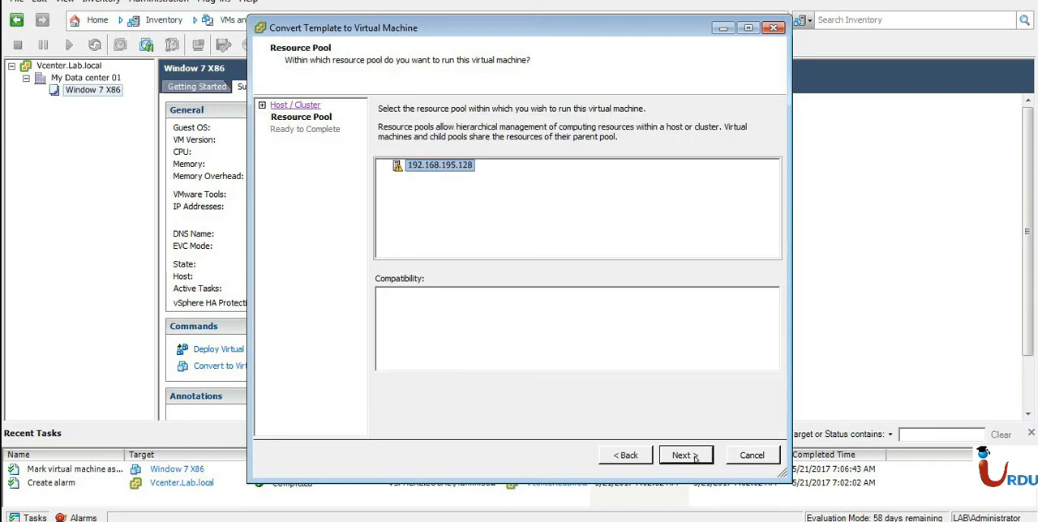
click(693, 456)
click(685, 455)
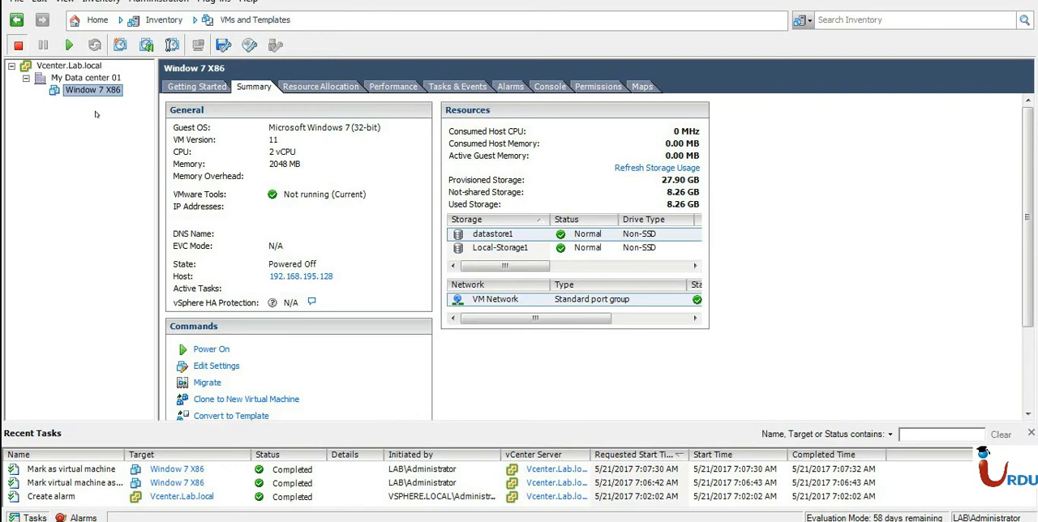
Start cloning the Window 7 X86 virtual machine to a template named Win 7 x86 in My Data center 01.
right_click(81, 90)
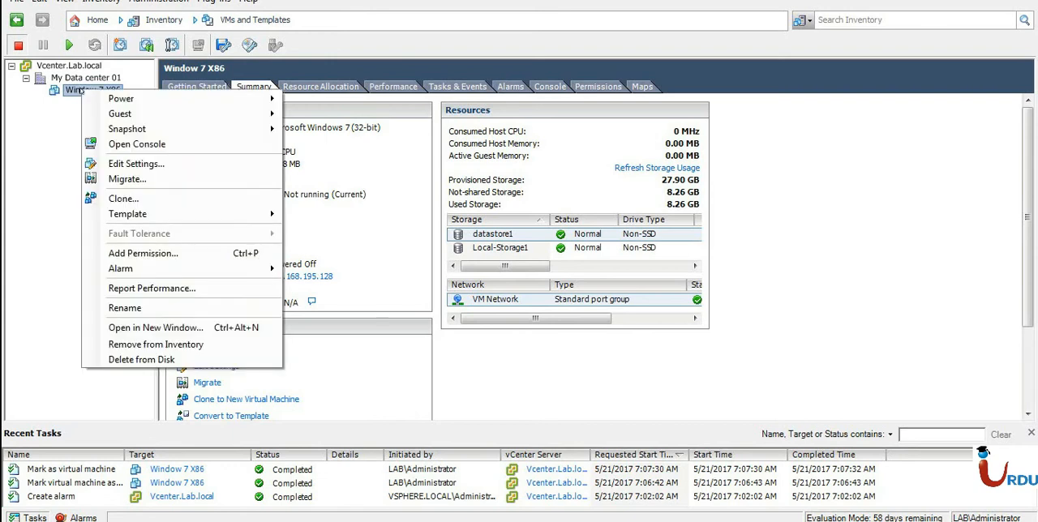
mouse_move(210, 214)
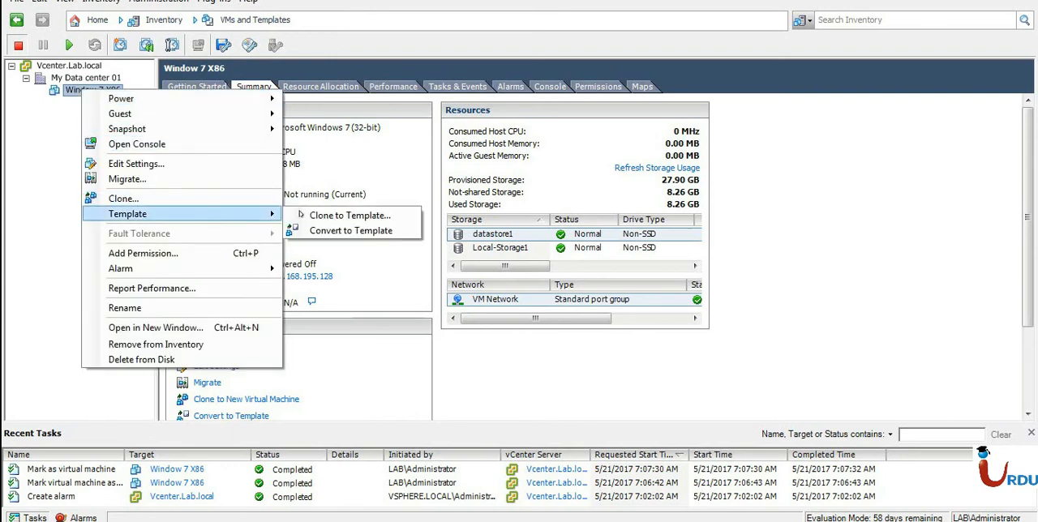
click(313, 216)
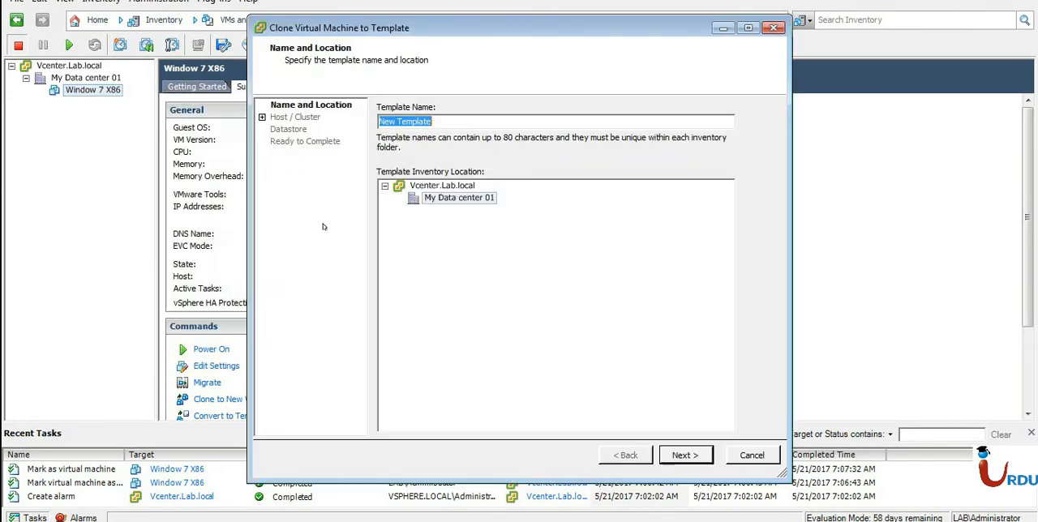
click(466, 121)
drag(466, 121, 261, 141)
text(Win 7 x86)
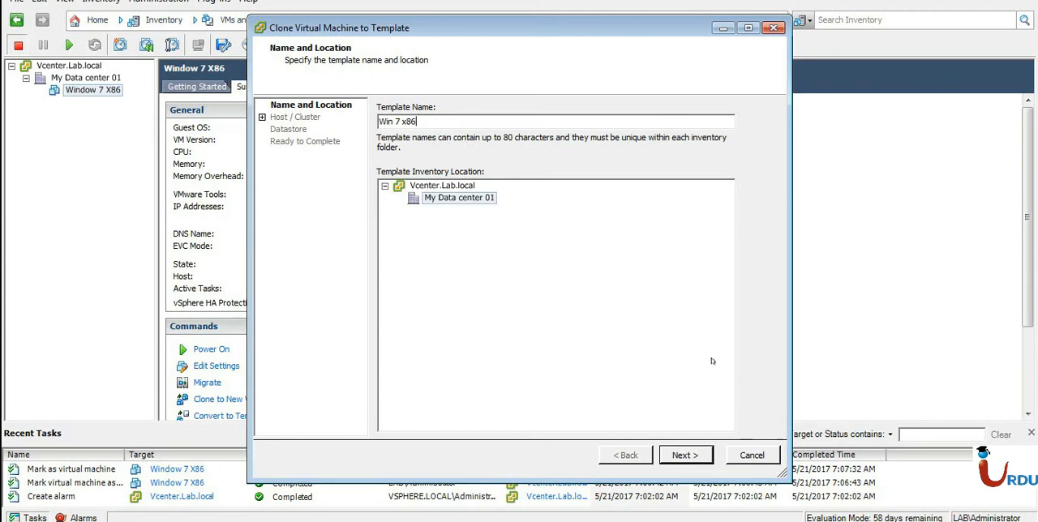
click(685, 456)
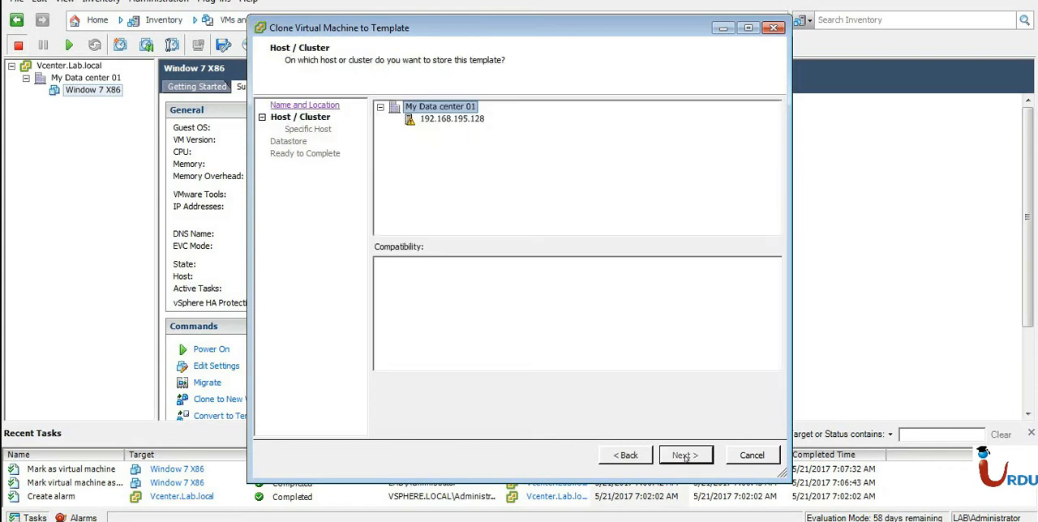
Choose host 192.168.195.128 and the Local-Storage1 datastore for the template, keeping the same disk format as the source.
click(459, 124)
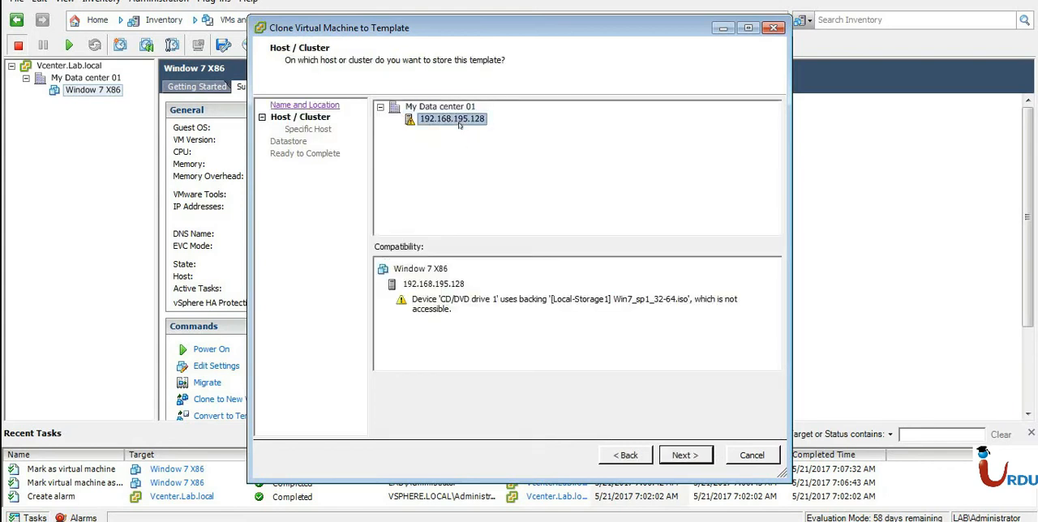
click(683, 455)
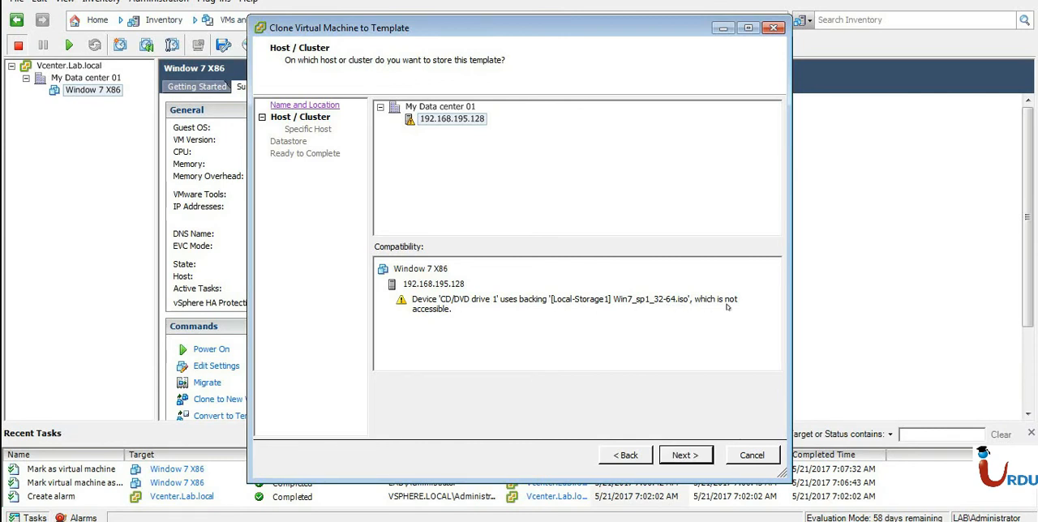
click(668, 455)
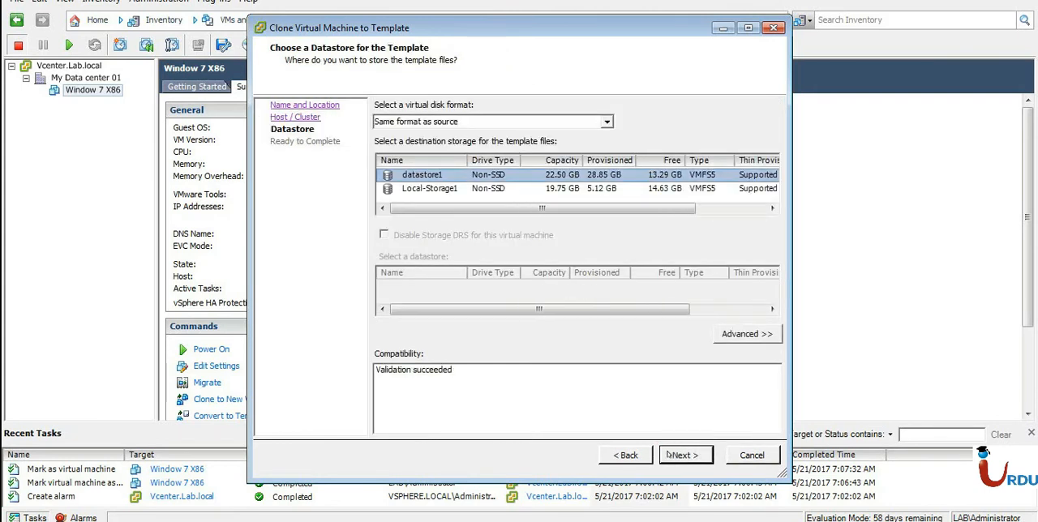
click(423, 188)
click(425, 176)
click(427, 187)
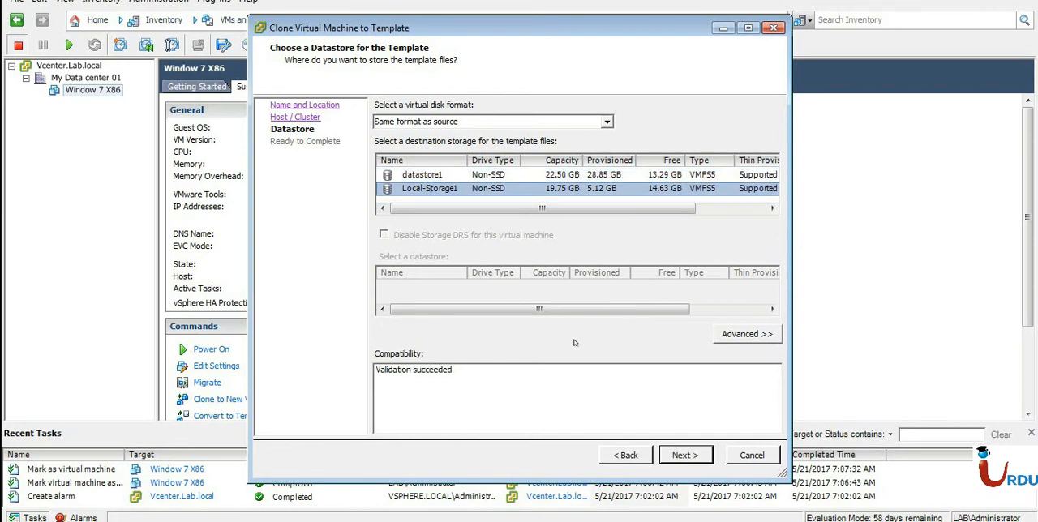
click(688, 454)
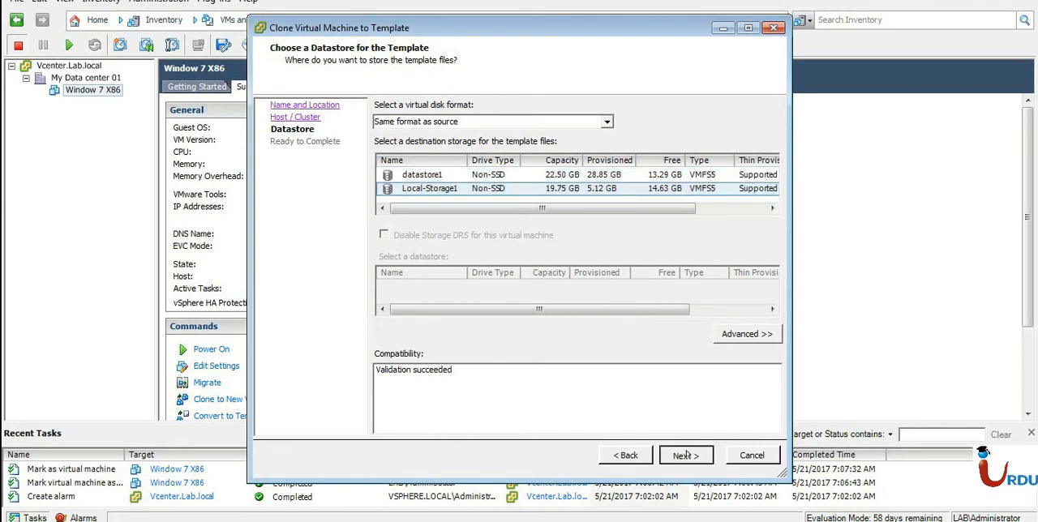
Examine the advanced per-file storage options for the configuration file and Hard disk 1, and return to the basic view without changing a datastore.
click(759, 338)
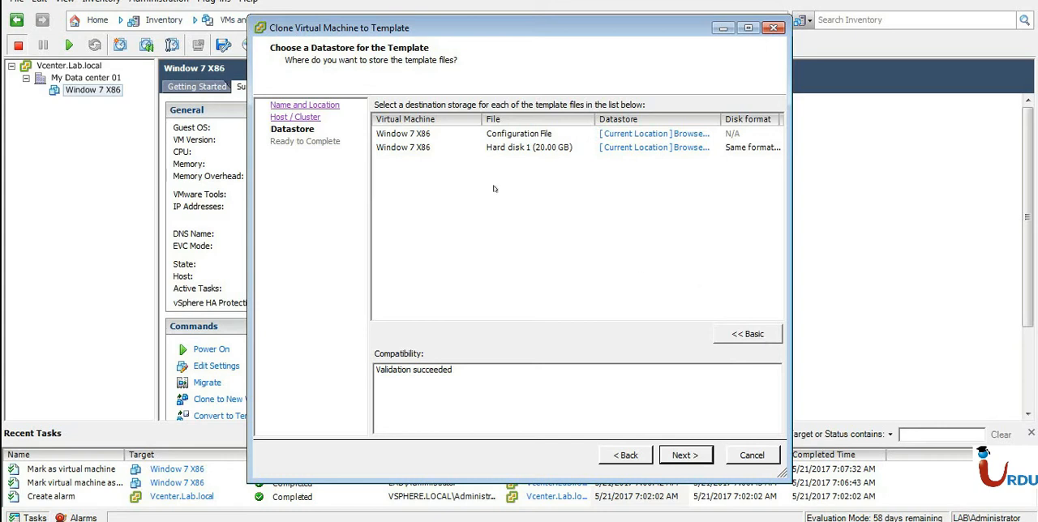
click(431, 136)
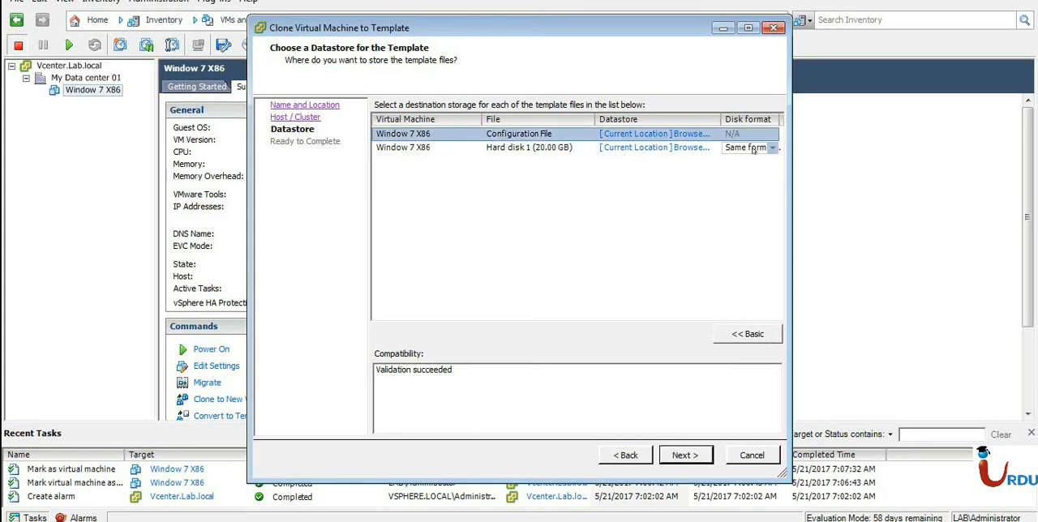
click(695, 147)
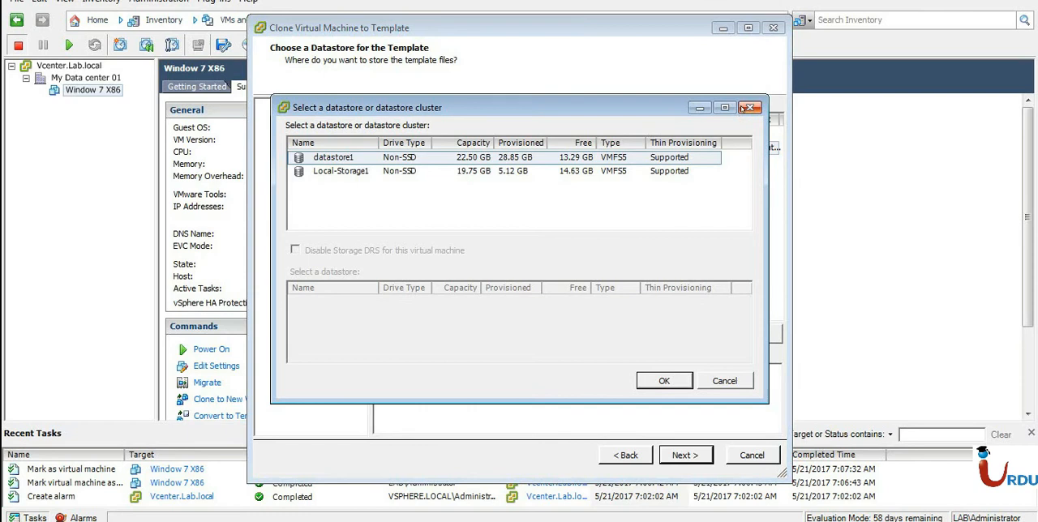
click(749, 107)
click(514, 147)
click(524, 134)
click(524, 147)
click(523, 135)
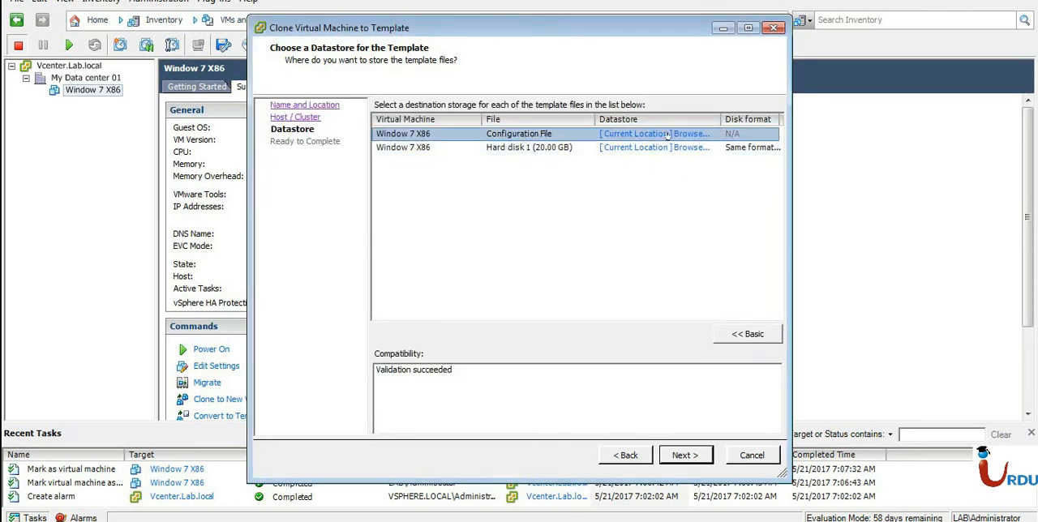
click(528, 150)
click(548, 137)
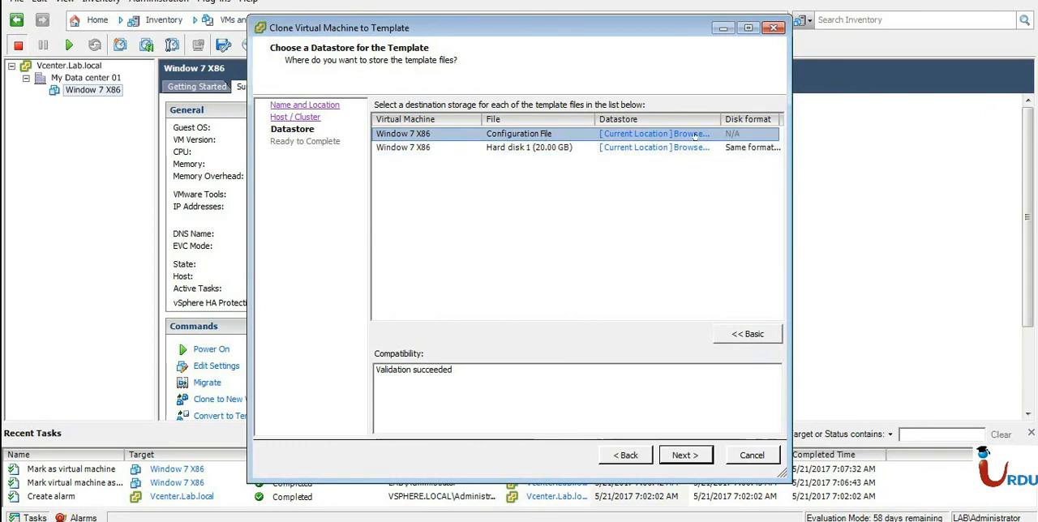
click(696, 135)
click(444, 170)
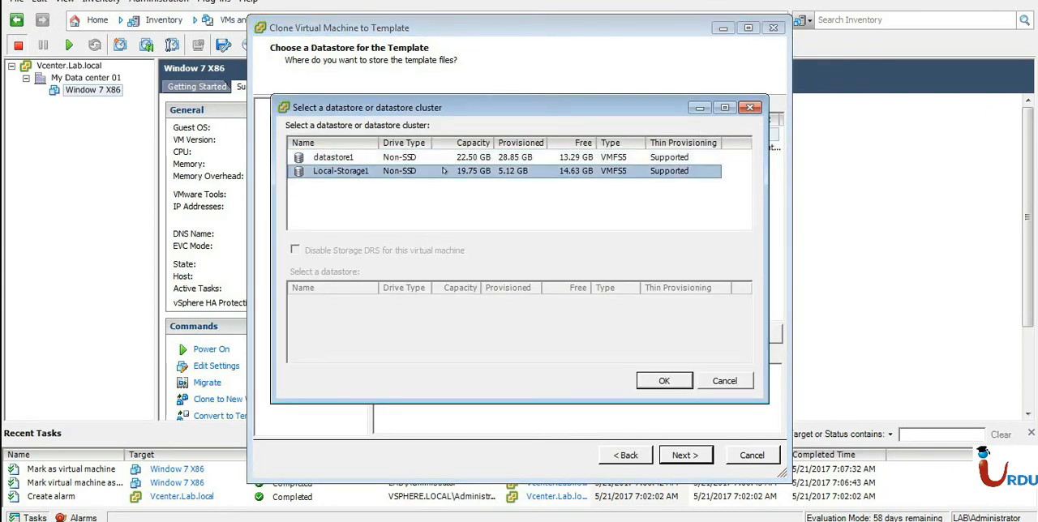
click(750, 107)
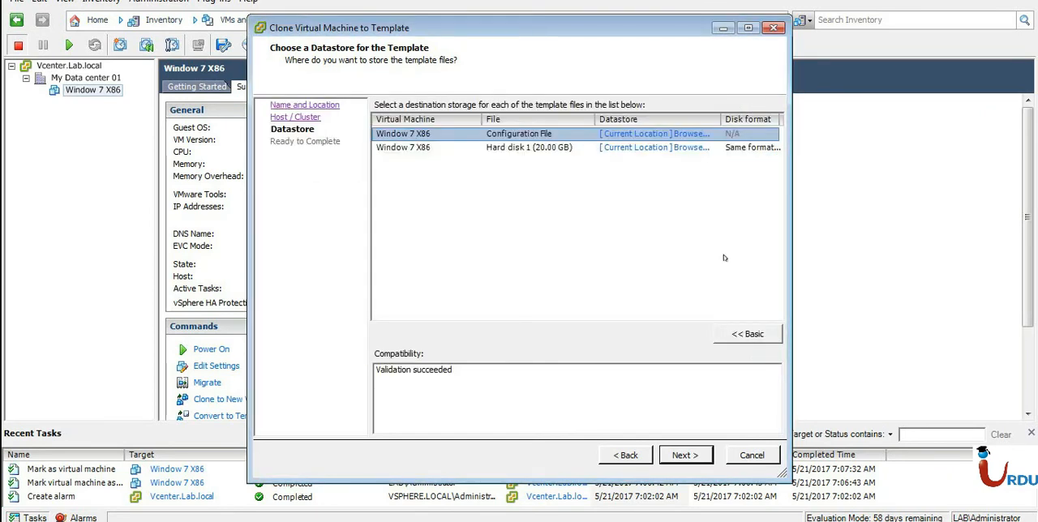
click(746, 325)
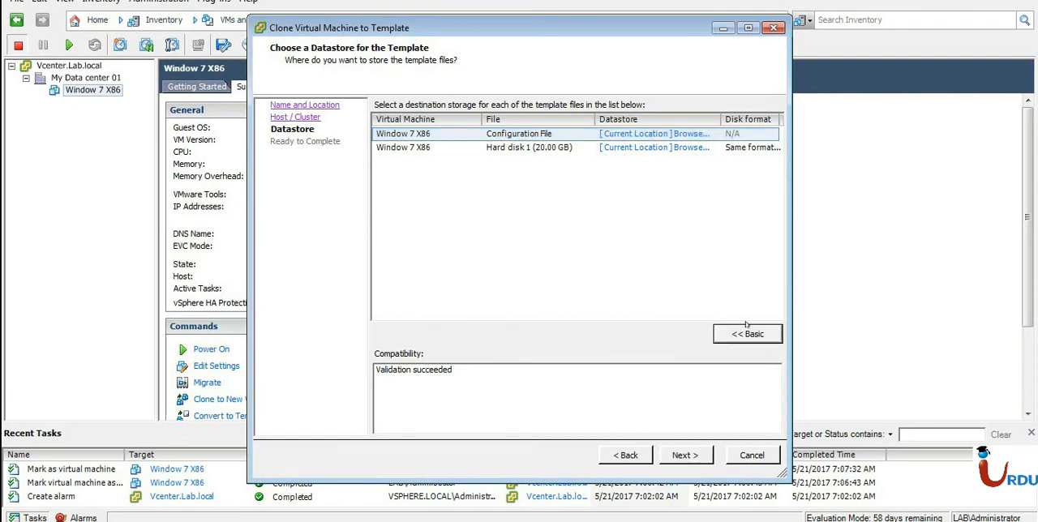
Finish the template cloning wizard and widen the Details column of the recent tasks to read the clone's progress.
click(683, 456)
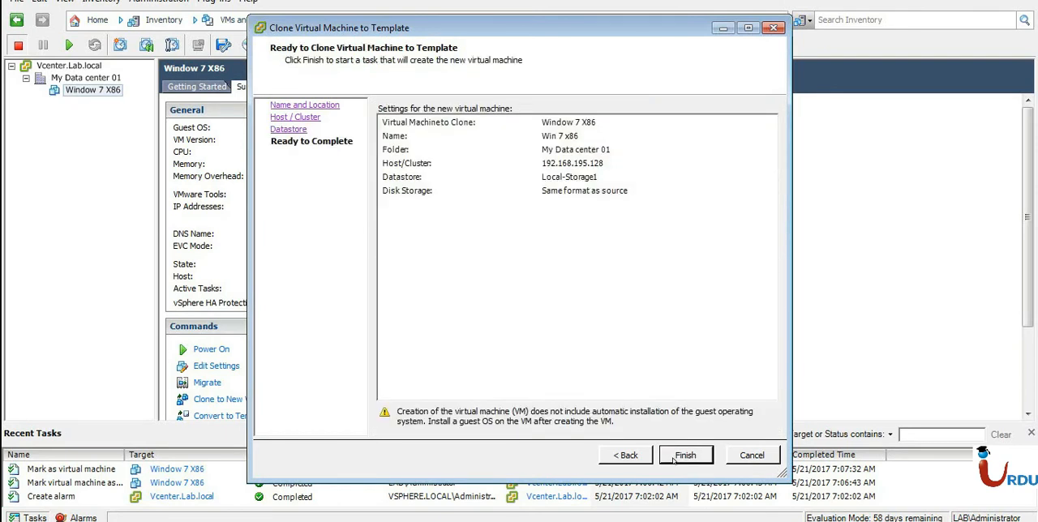
click(683, 455)
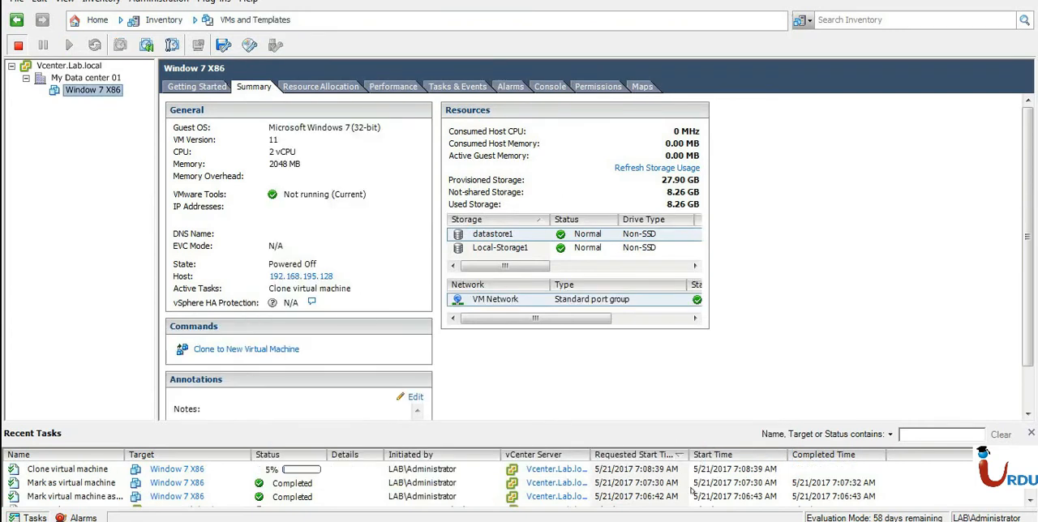
click(381, 470)
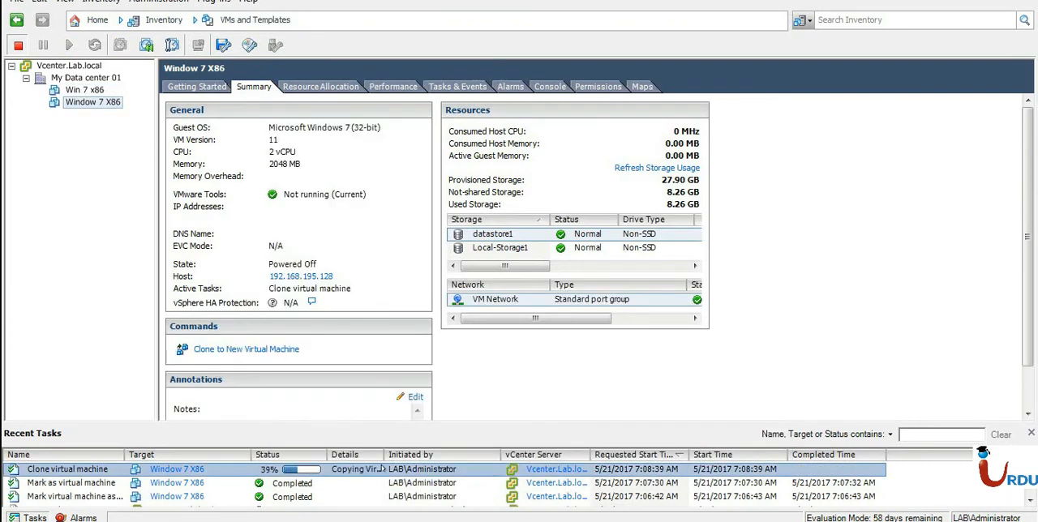
drag(385, 454, 455, 446)
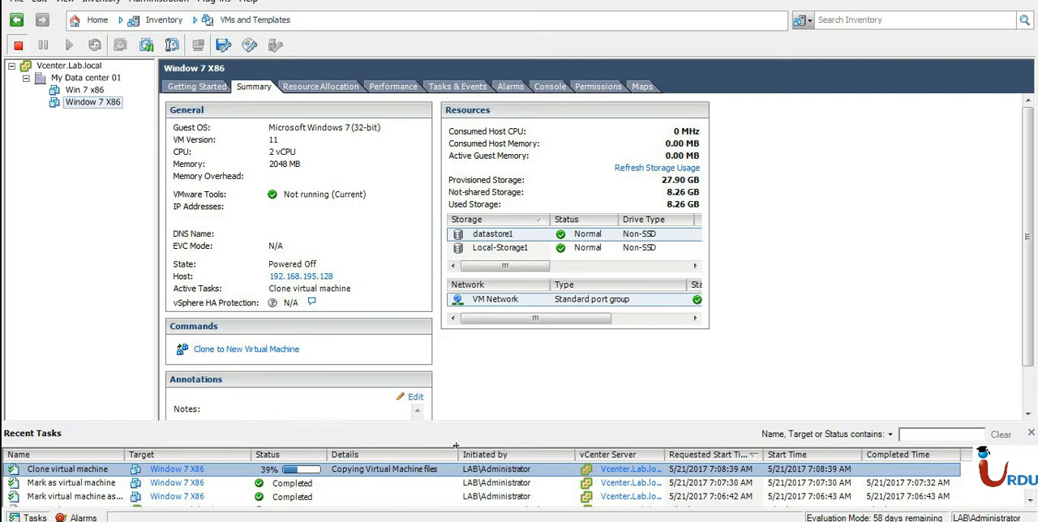
click(398, 486)
click(393, 472)
Check which commands are available for Window 7 X86 and for the new Win 7 x86 while the cloning runs.
right_click(74, 98)
key(Escape)
right_click(85, 103)
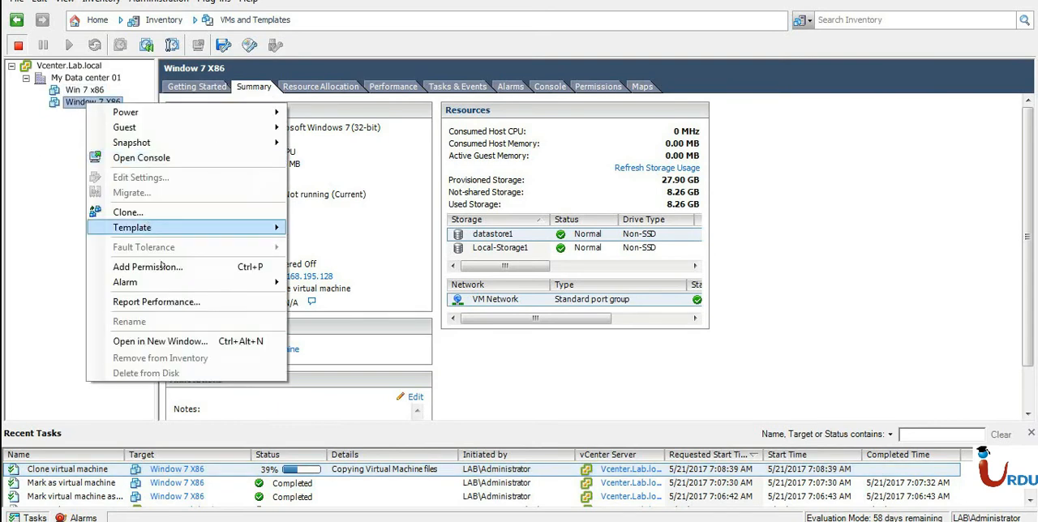
click(66, 90)
right_click(65, 86)
key(Escape)
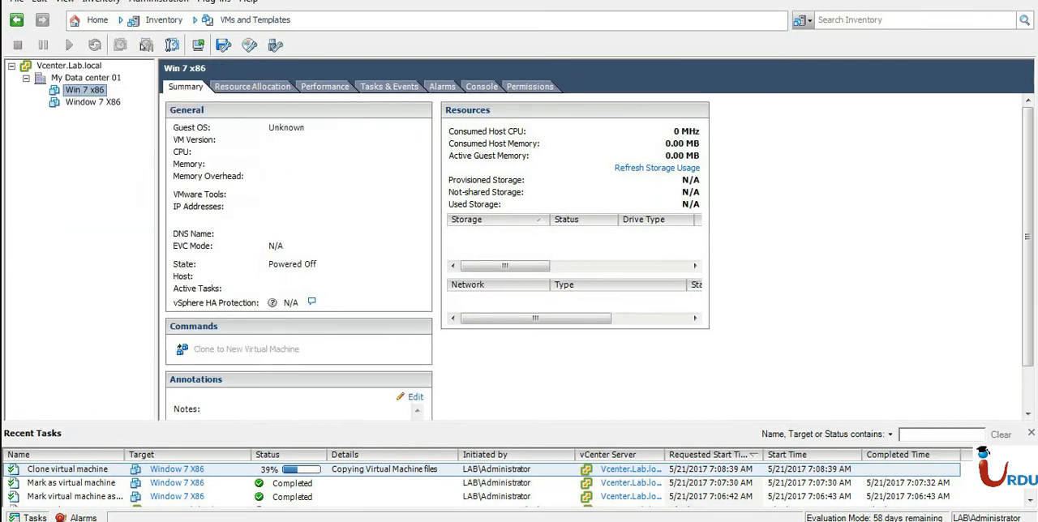
Open the Sessions page and examine the vCenter sessions and their status, widening the User Name column to fit its contents.
click(95, 21)
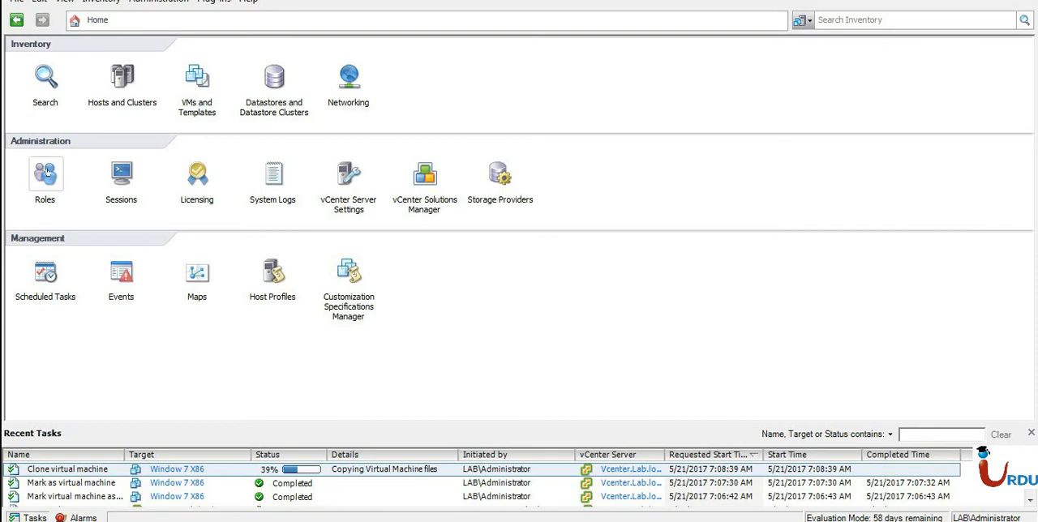
click(124, 172)
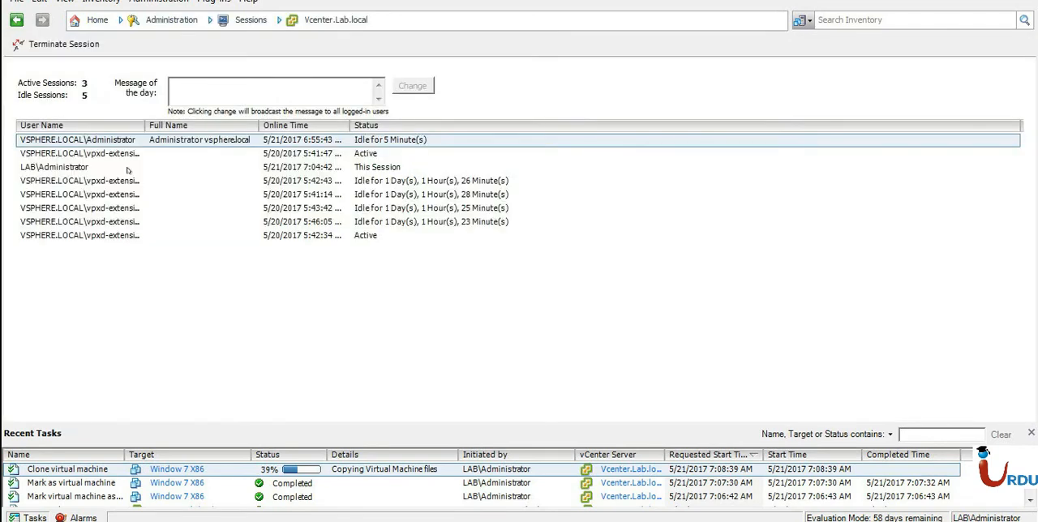
click(118, 153)
click(126, 166)
click(134, 196)
click(145, 235)
click(162, 181)
click(198, 167)
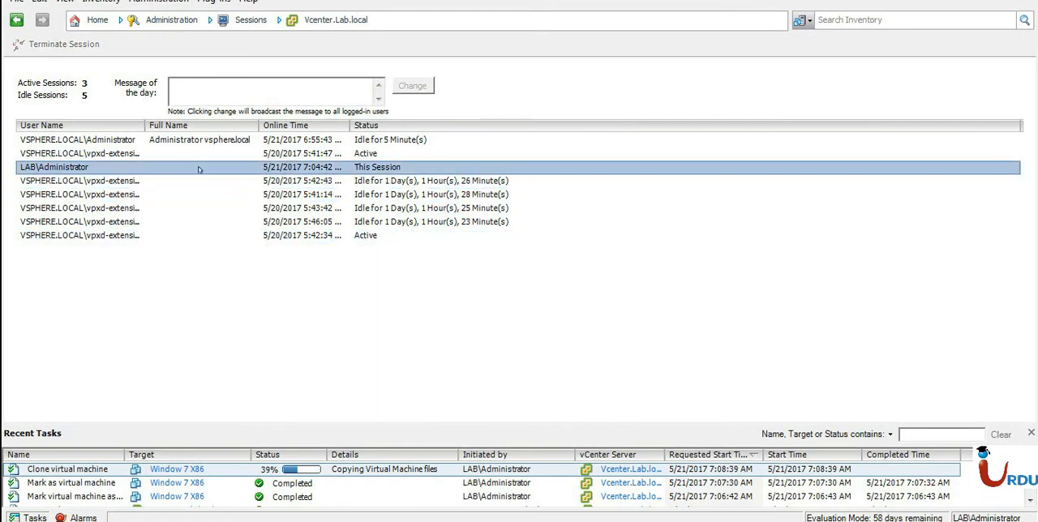
click(302, 154)
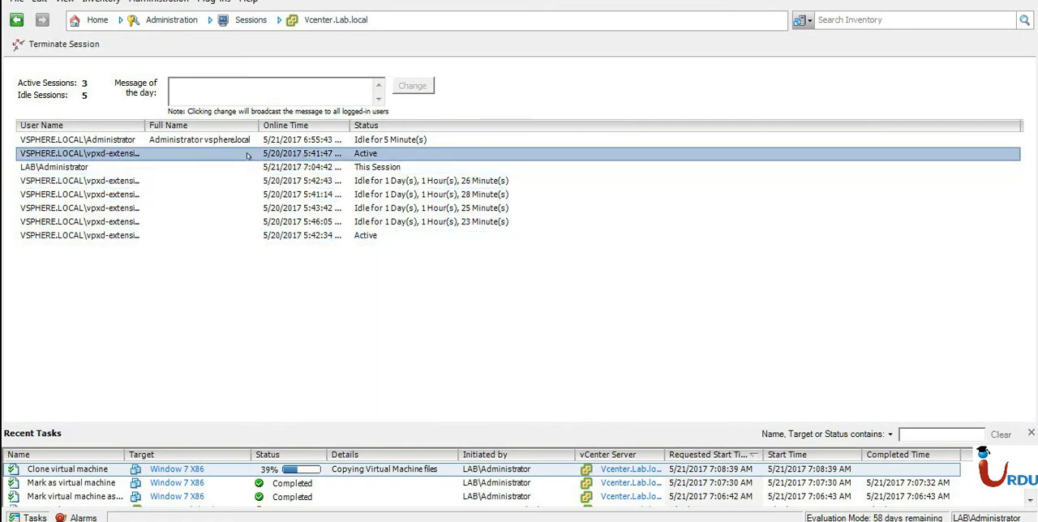
click(186, 141)
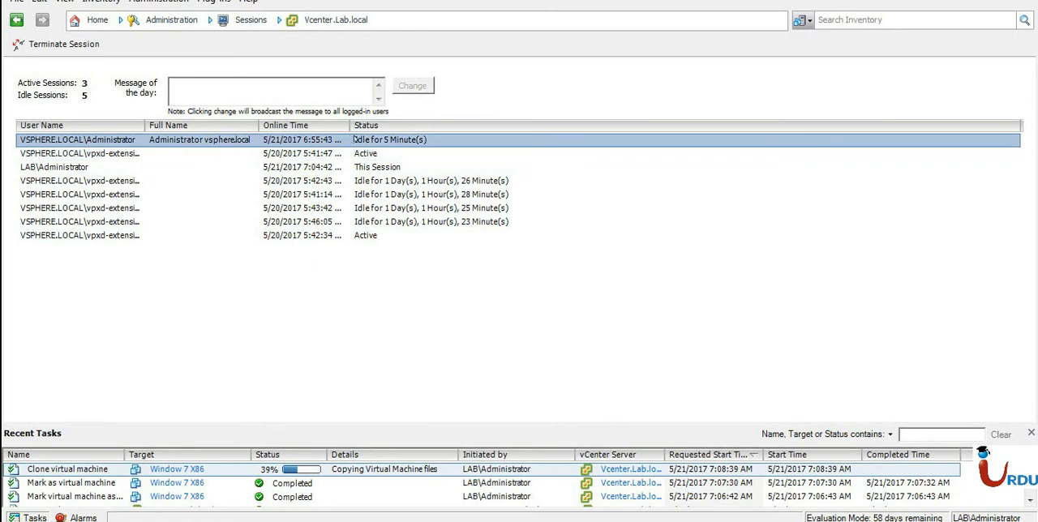
click(384, 169)
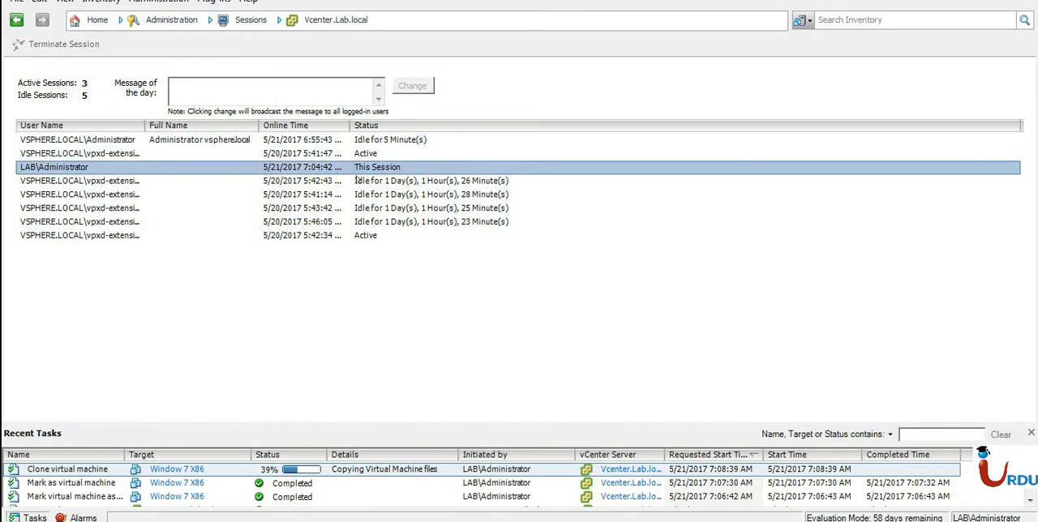
click(377, 236)
drag(140, 126, 193, 126)
double_click(192, 127)
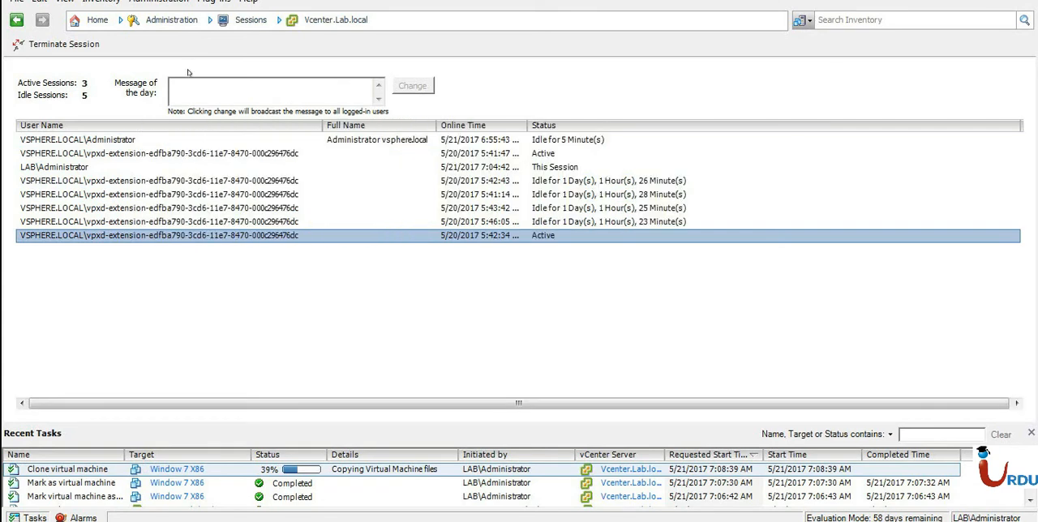
Open the vCenter Server Settings and examine the licensing options and the statistics collection intervals.
click(16, 20)
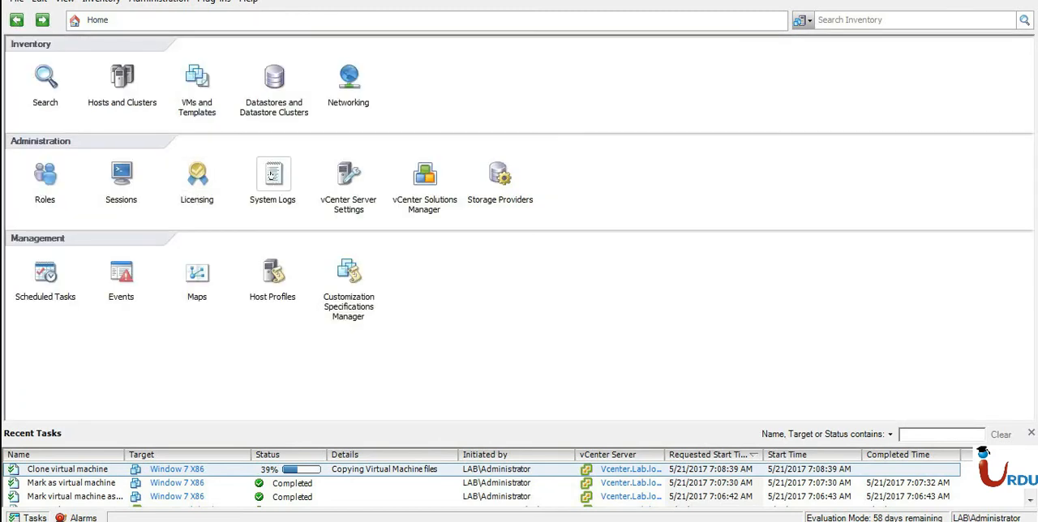
click(350, 177)
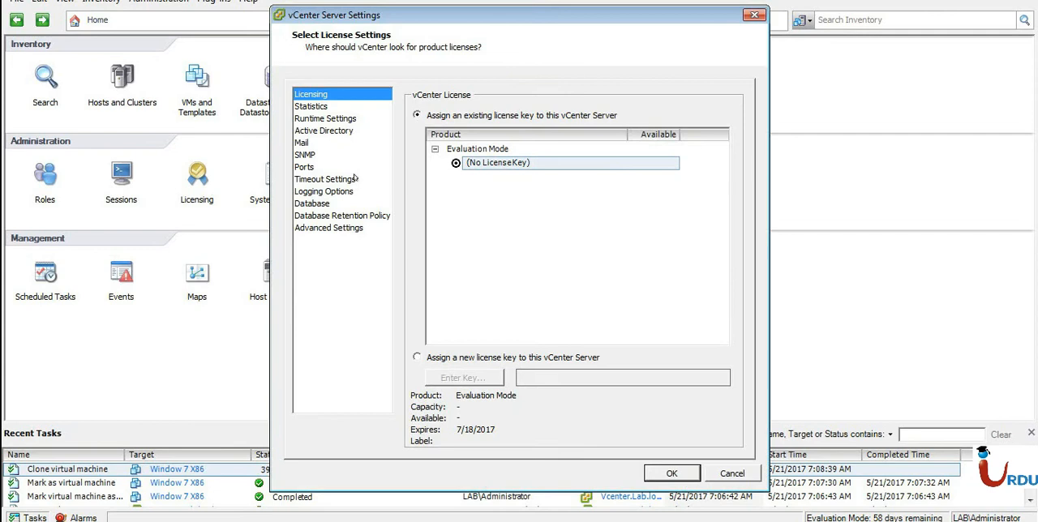
click(475, 164)
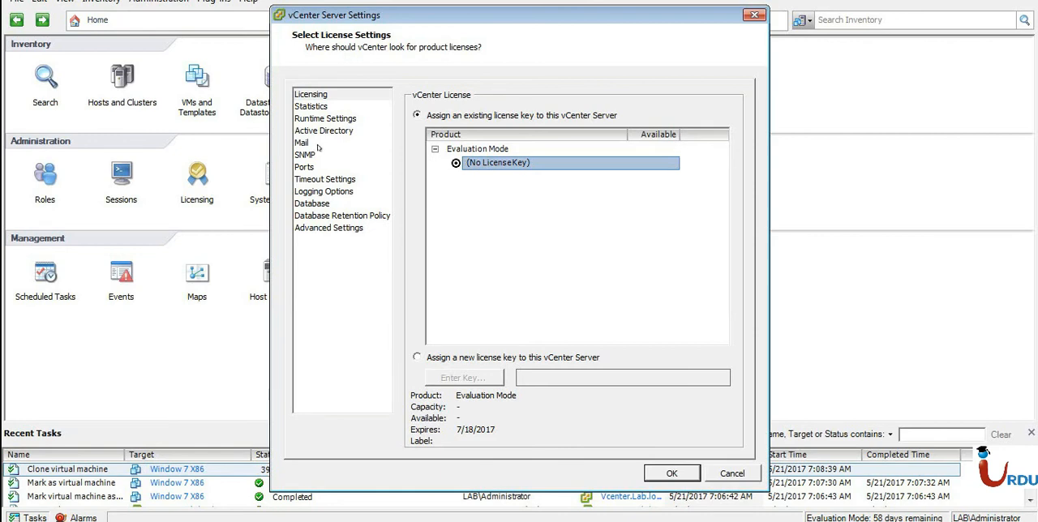
click(323, 119)
click(312, 107)
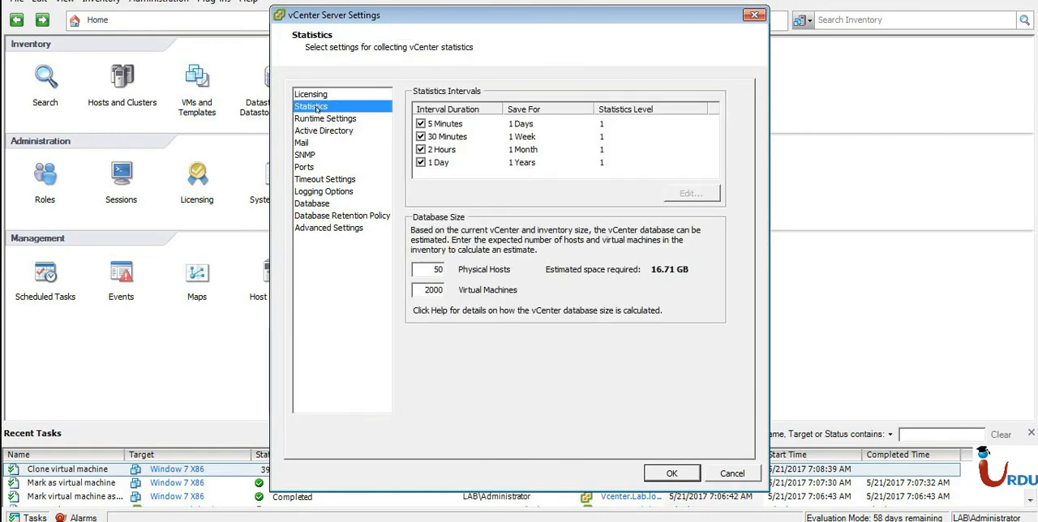
click(559, 163)
click(506, 121)
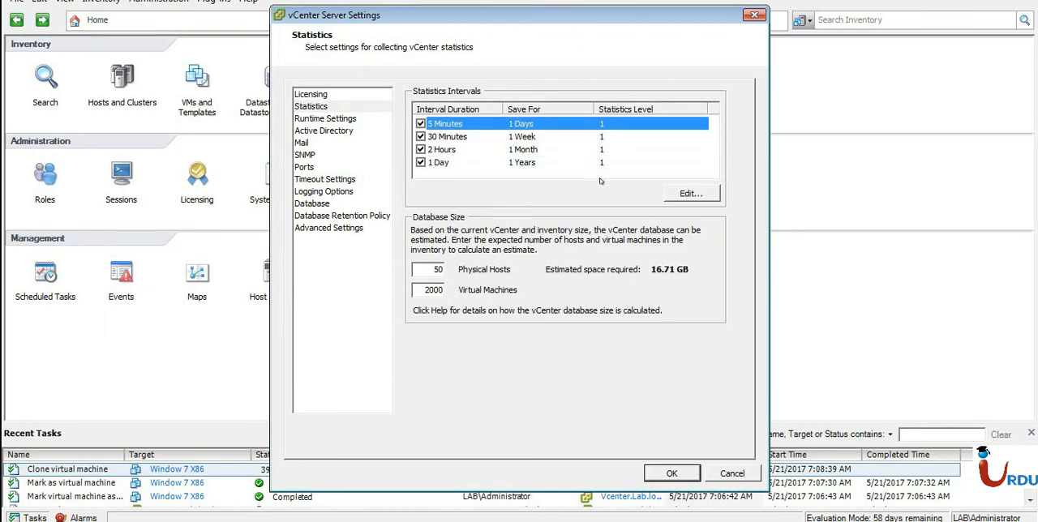
Examine the vCenter runtime, Active Directory and mail sender settings without changing any values.
click(359, 119)
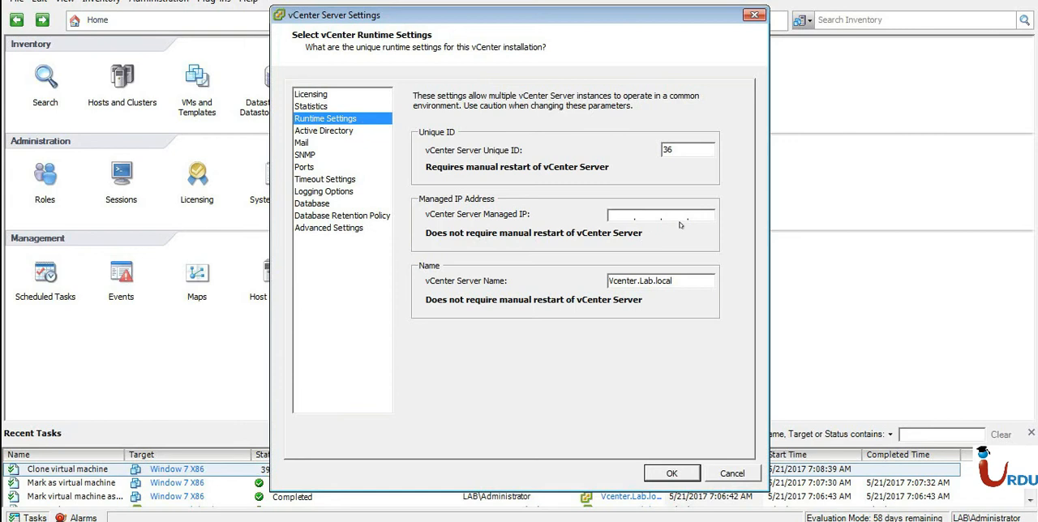
click(332, 132)
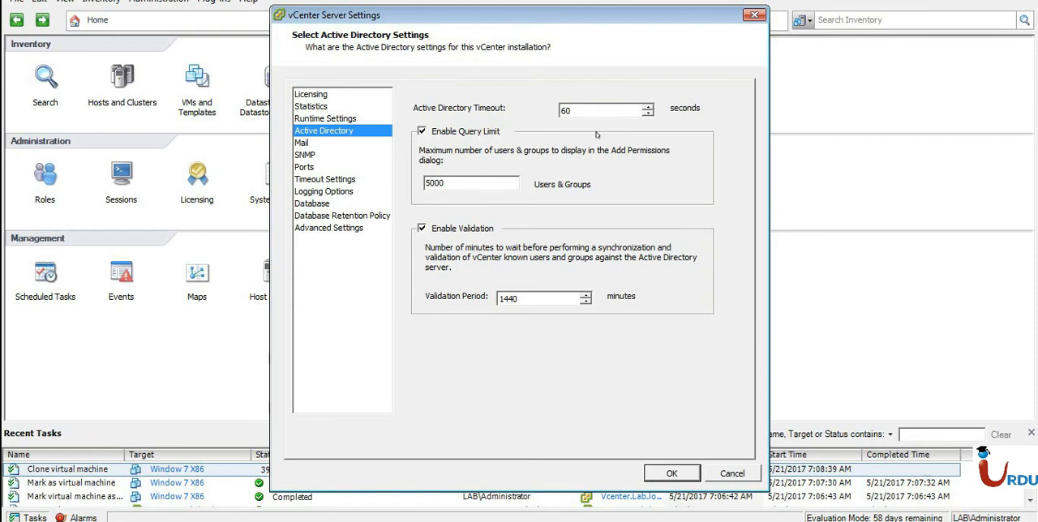
click(324, 143)
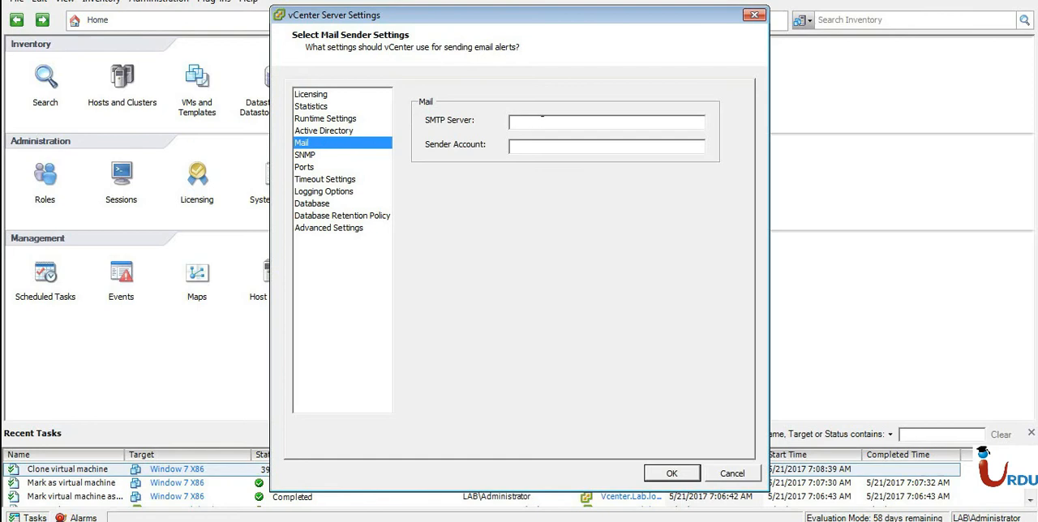
click(541, 122)
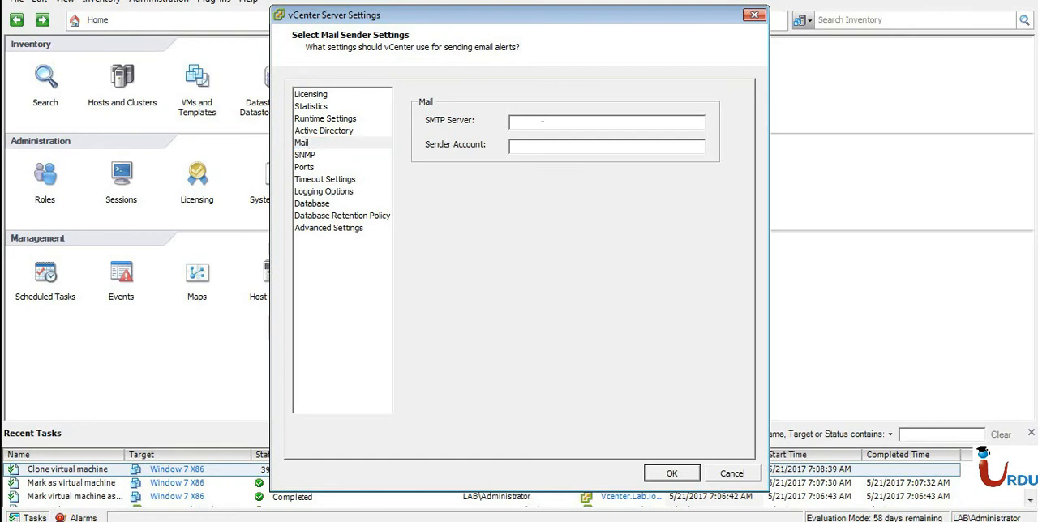
click(535, 143)
click(540, 122)
click(542, 146)
mouse_move(371, 22)
mouse_down()
mouse_move(403, 19)
mouse_move(355, 20)
mouse_up()
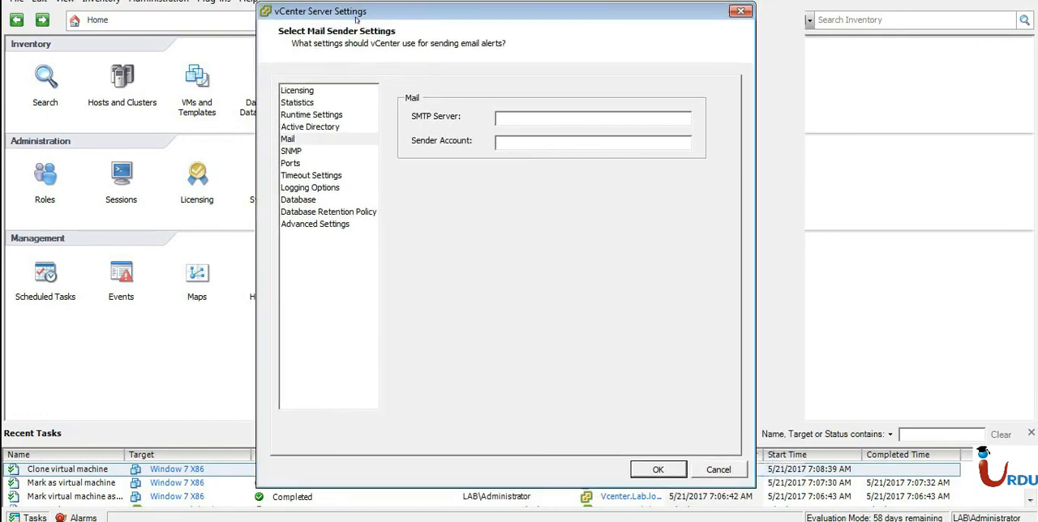
Look through the SNMP, port, timeout, logging and database settings of the vCenter Server.
click(302, 153)
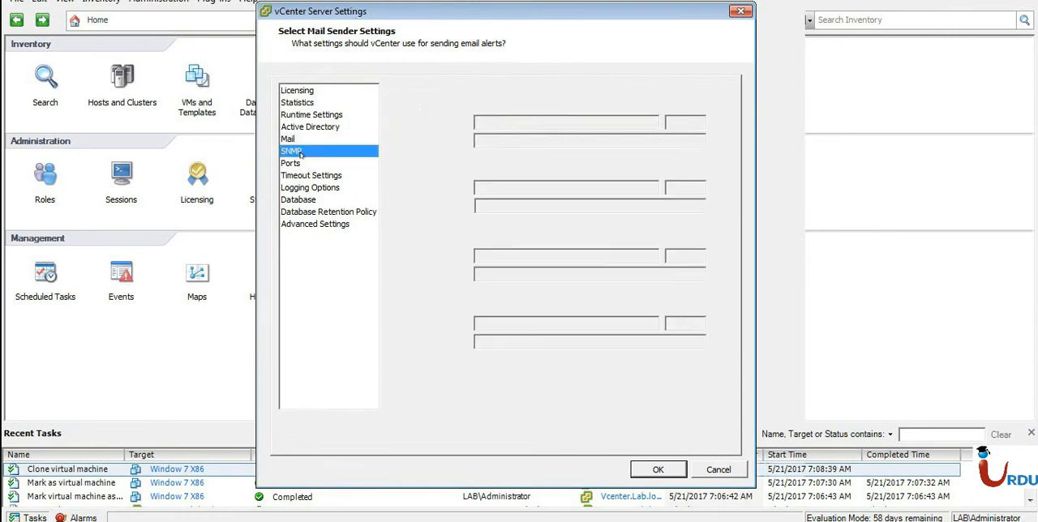
click(300, 166)
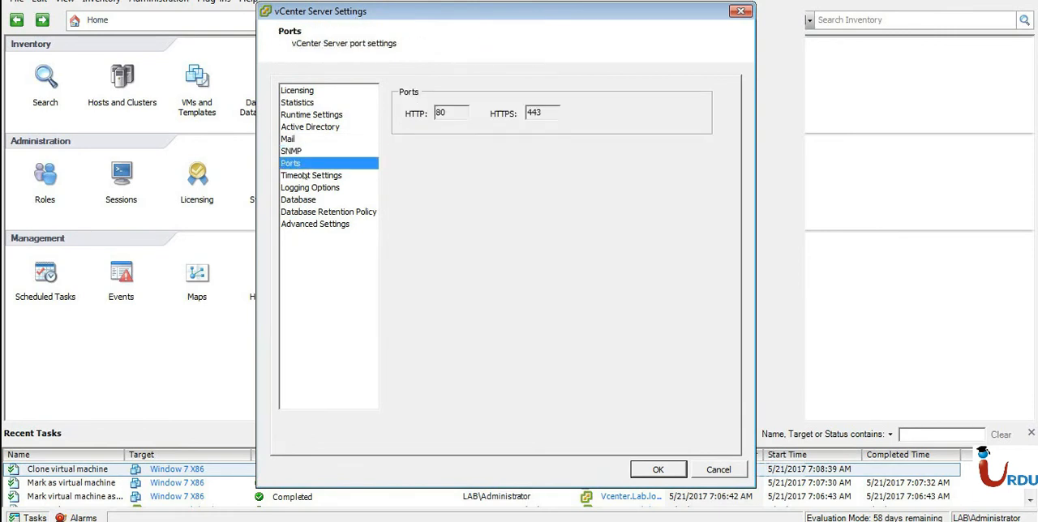
click(305, 175)
click(306, 187)
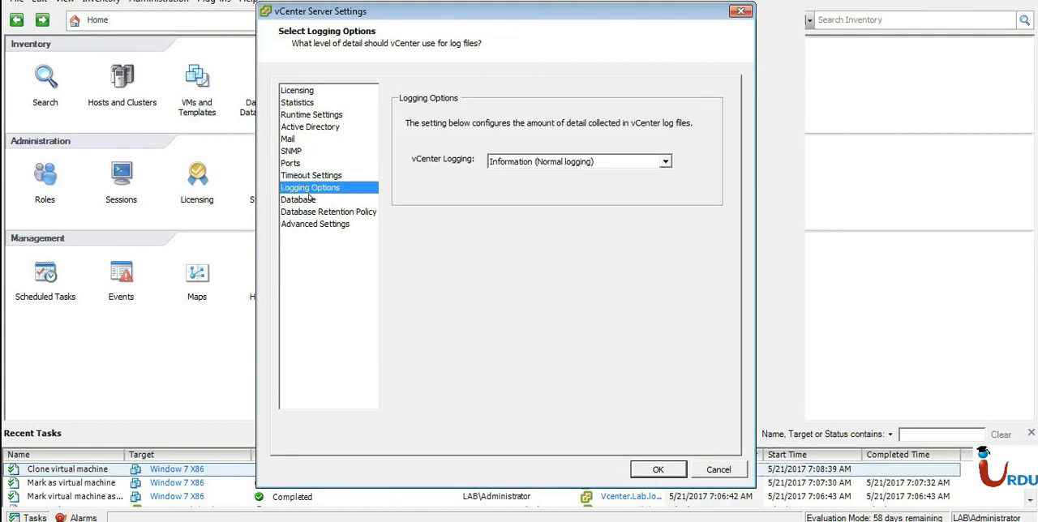
click(312, 200)
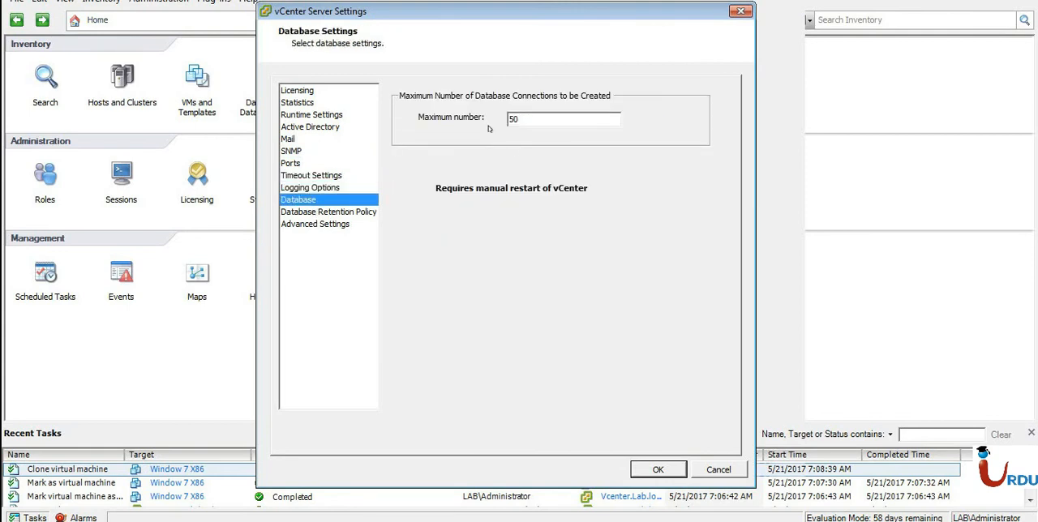
Examine the whole list of advanced vCenter Server settings and leave the settings dialog without saving.
click(324, 225)
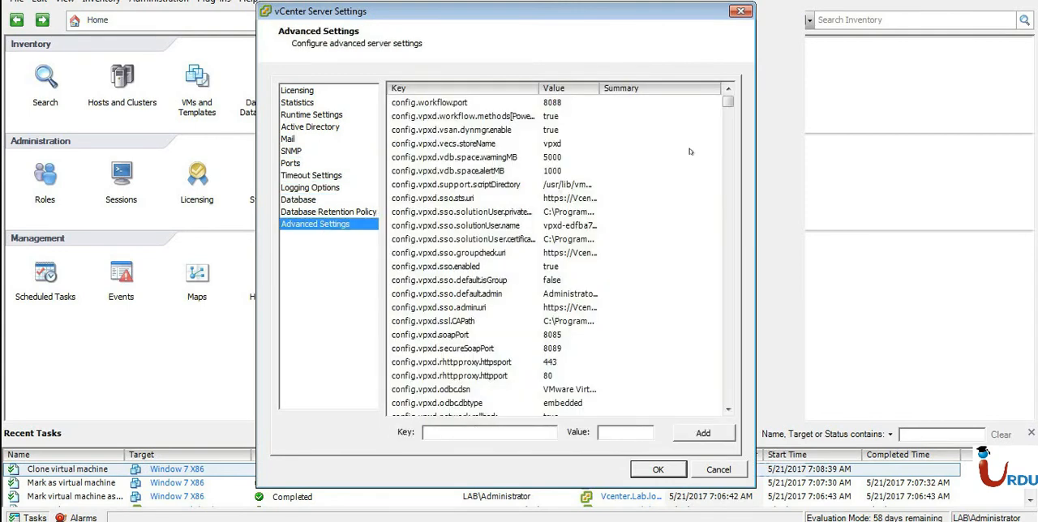
drag(727, 103, 718, 418)
click(518, 341)
scroll(494, 209, up, 3)
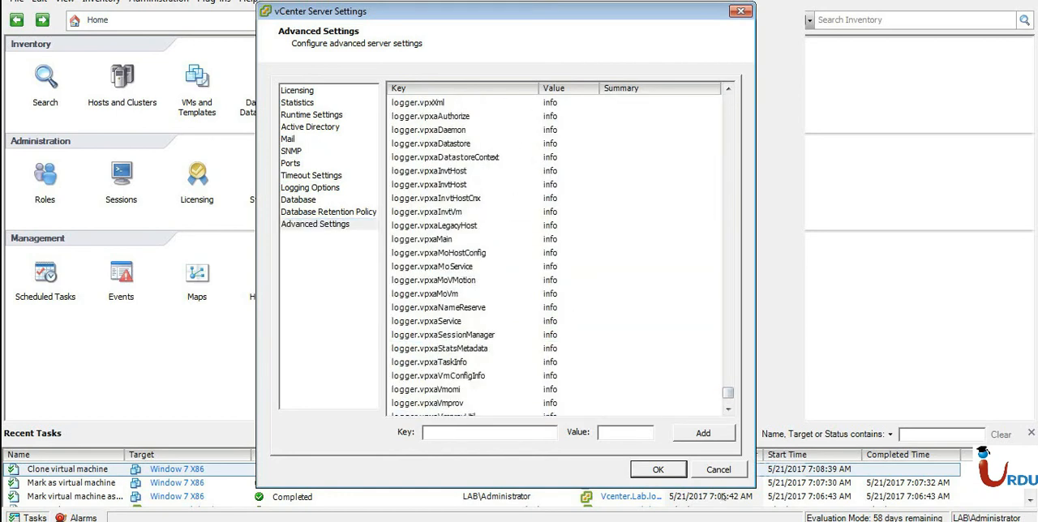
drag(727, 393, 728, 90)
click(587, 173)
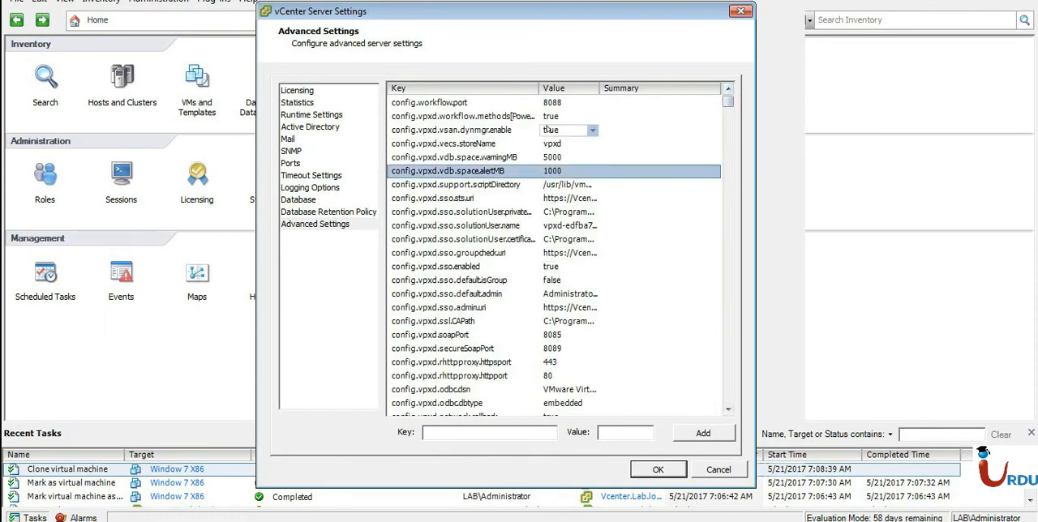
click(708, 468)
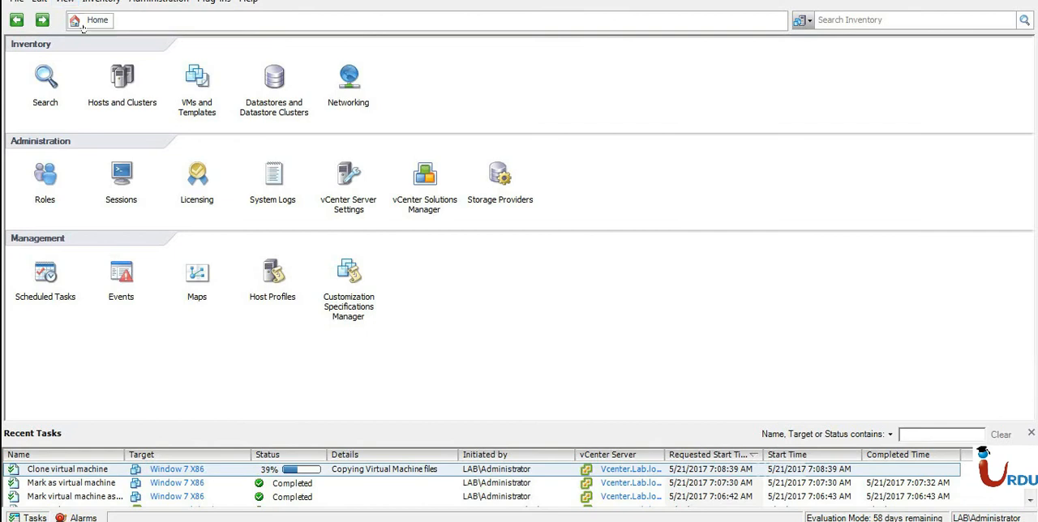
Return to VMs and Templates and examine the hosts of My Data center 01, widening the Status column to show its full text.
click(16, 19)
click(70, 78)
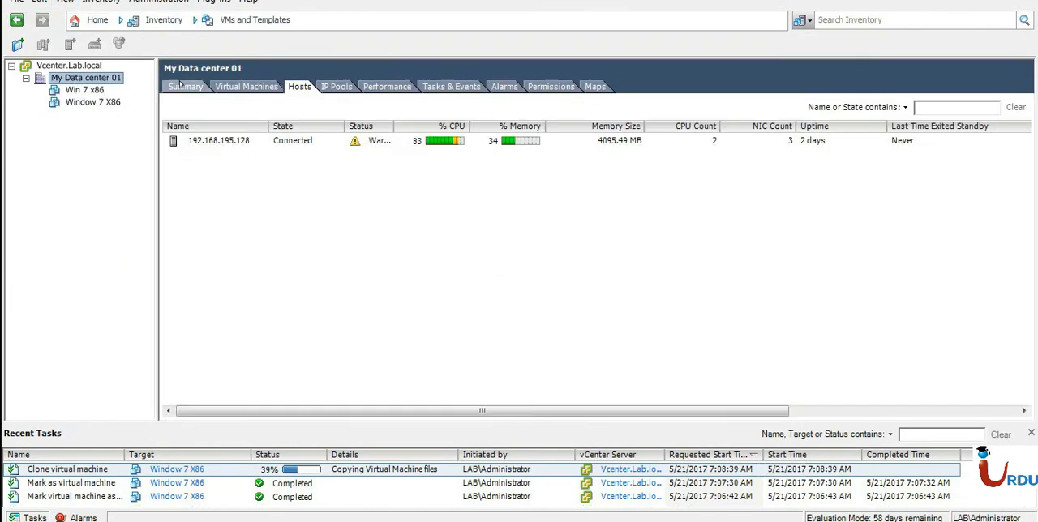
click(180, 83)
click(293, 88)
click(422, 144)
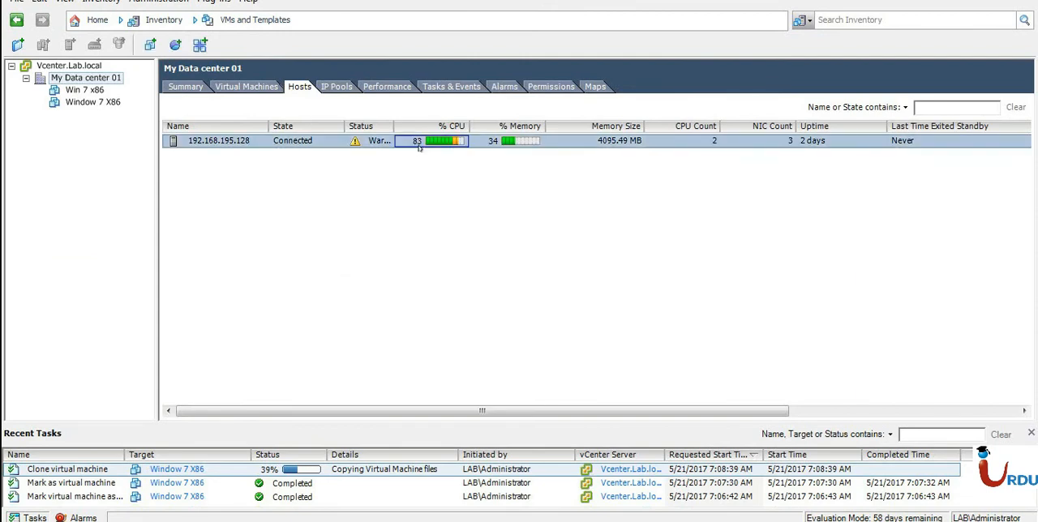
double_click(389, 124)
drag(388, 124, 411, 125)
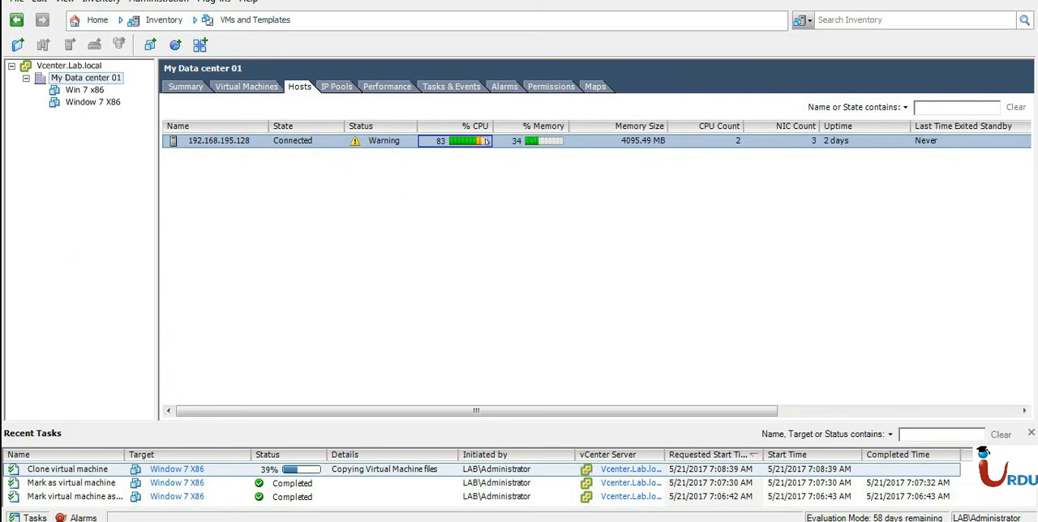
Check the IP pools of My Data center 01 and examine its Virtual machine operations performance chart.
click(323, 86)
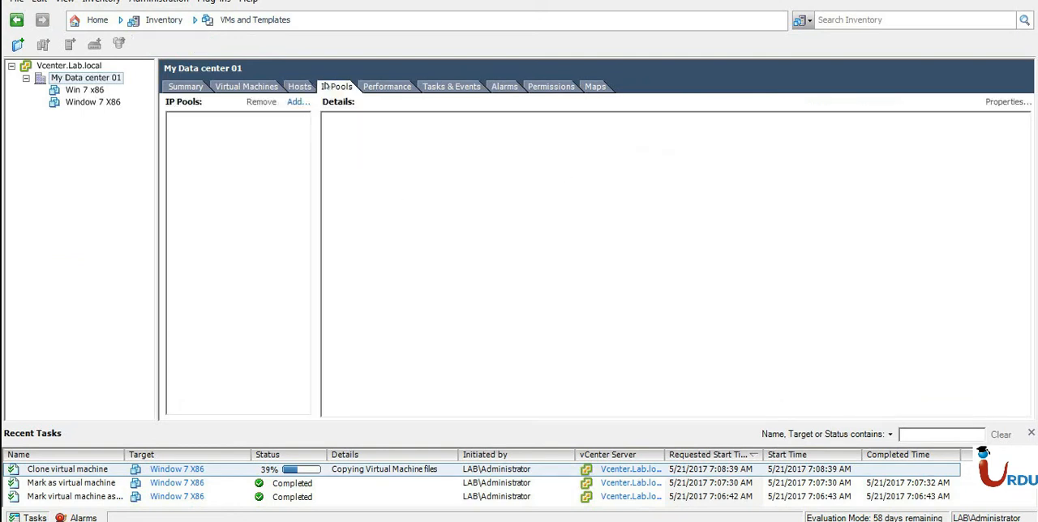
click(373, 88)
click(868, 126)
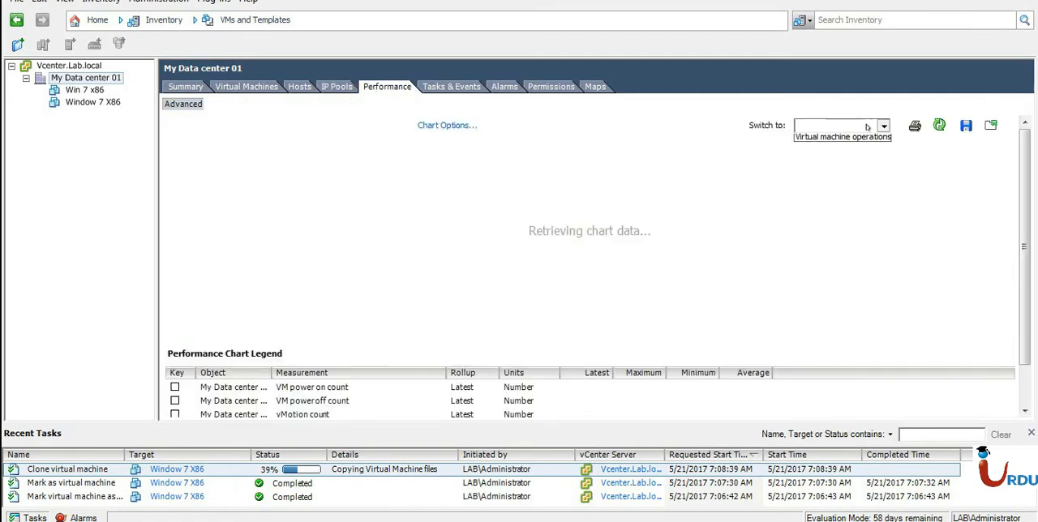
click(876, 139)
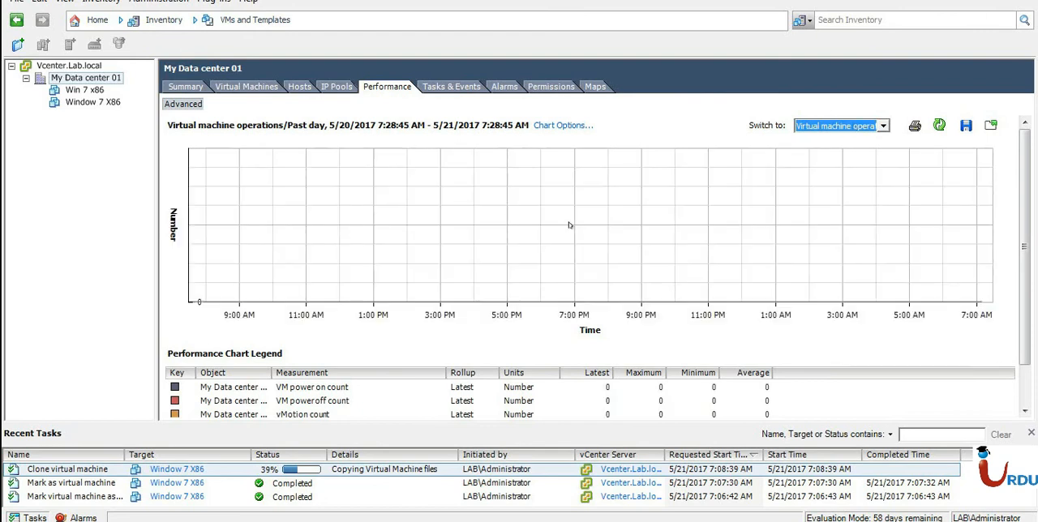
Examine the tasks, triggered alarms and alarm definitions of My Data center 01.
click(470, 86)
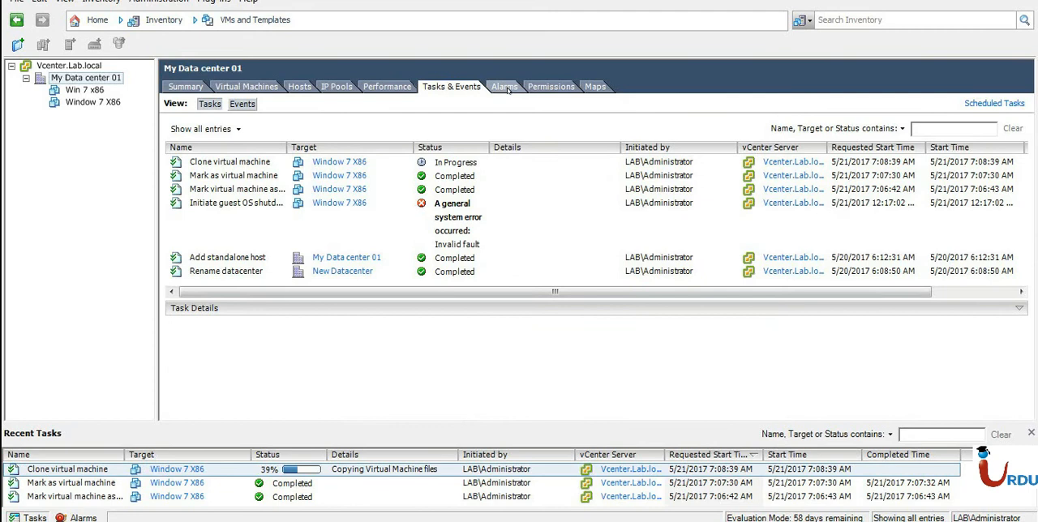
click(504, 87)
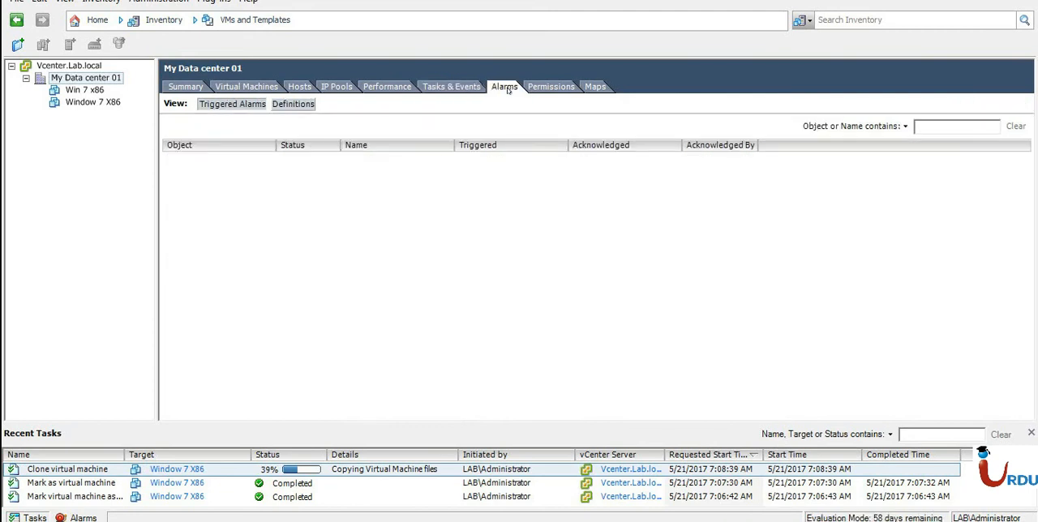
click(293, 104)
right_click(621, 205)
click(640, 204)
right_click(641, 207)
click(654, 218)
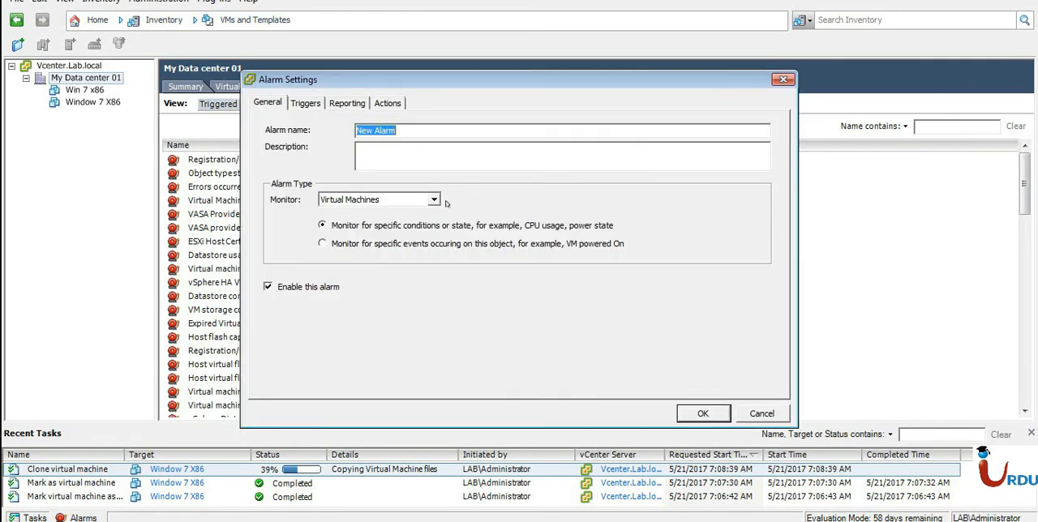
Open the settings of the default alarm monitoring virtual machine network changes, review its triggers, reporting and actions, and close them unchanged.
click(398, 200)
click(397, 200)
click(300, 103)
click(349, 103)
click(398, 103)
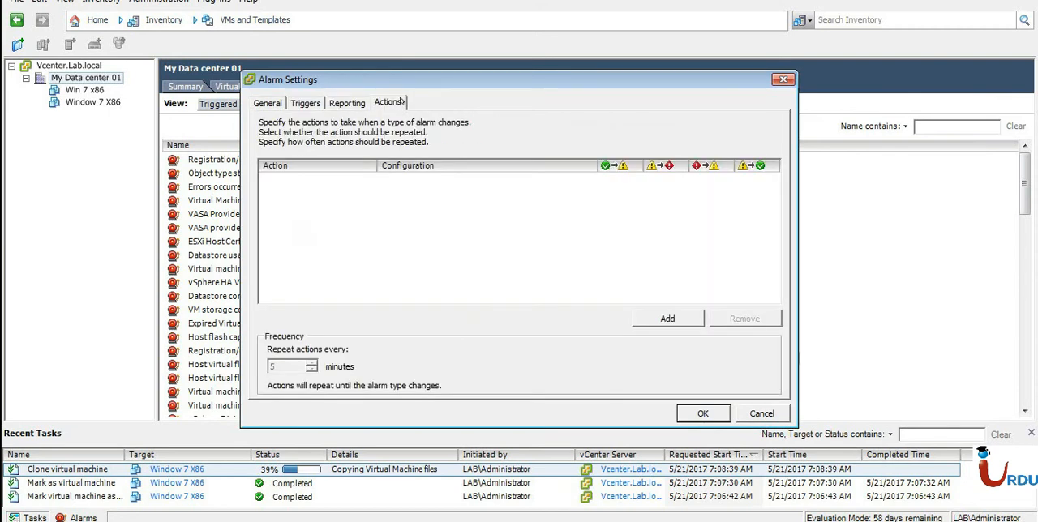
click(784, 79)
Examine the permissions and the Virtual Machine Resources map of My Data center 01.
click(551, 86)
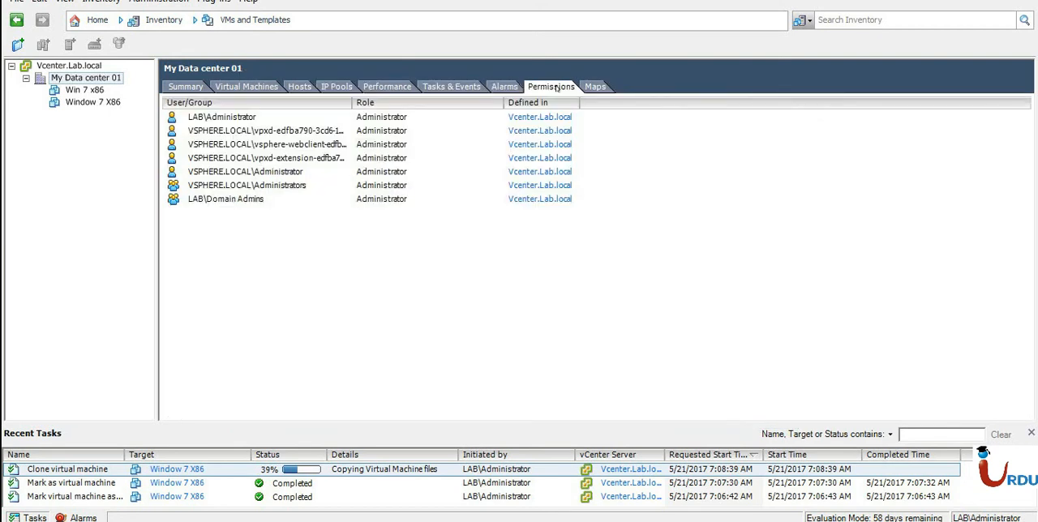
click(587, 86)
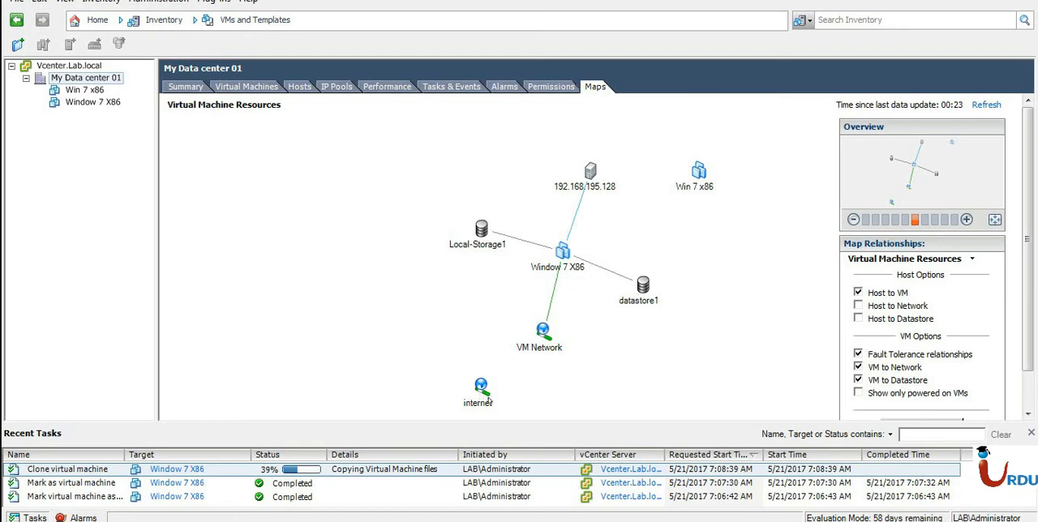
Check the summaries of Win 7 x86 and Window 7 X86, and examine the vMotion map of Window 7 X86 at several zoom levels.
click(81, 91)
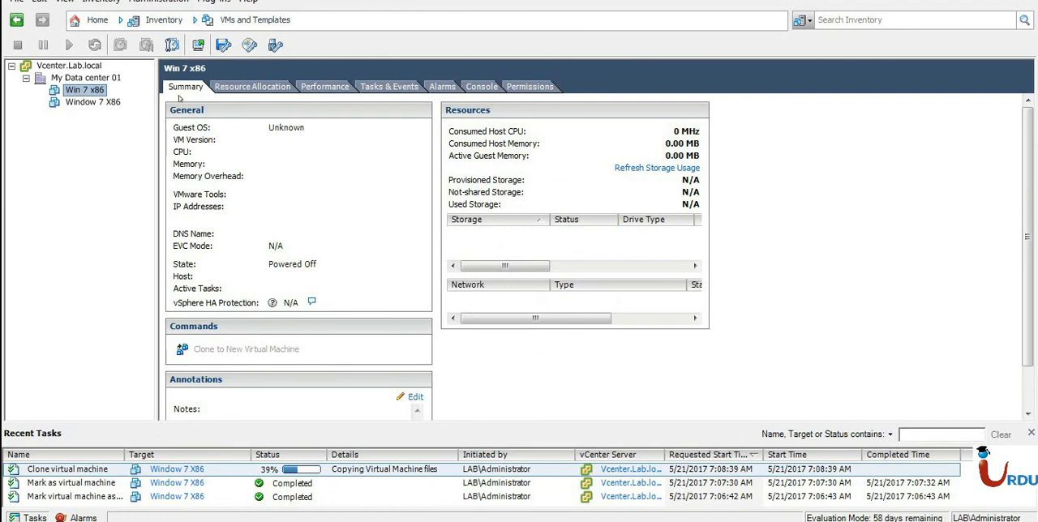
click(72, 104)
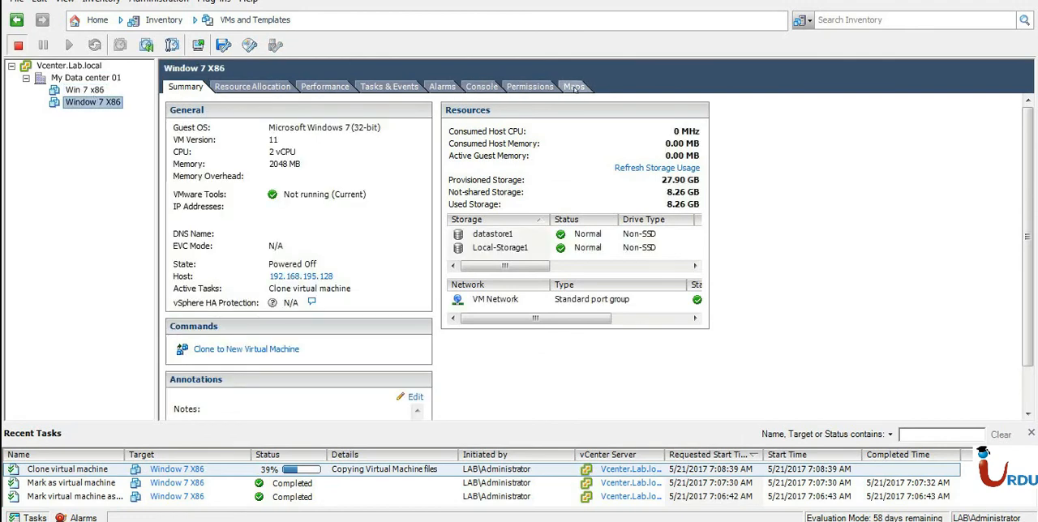
click(573, 86)
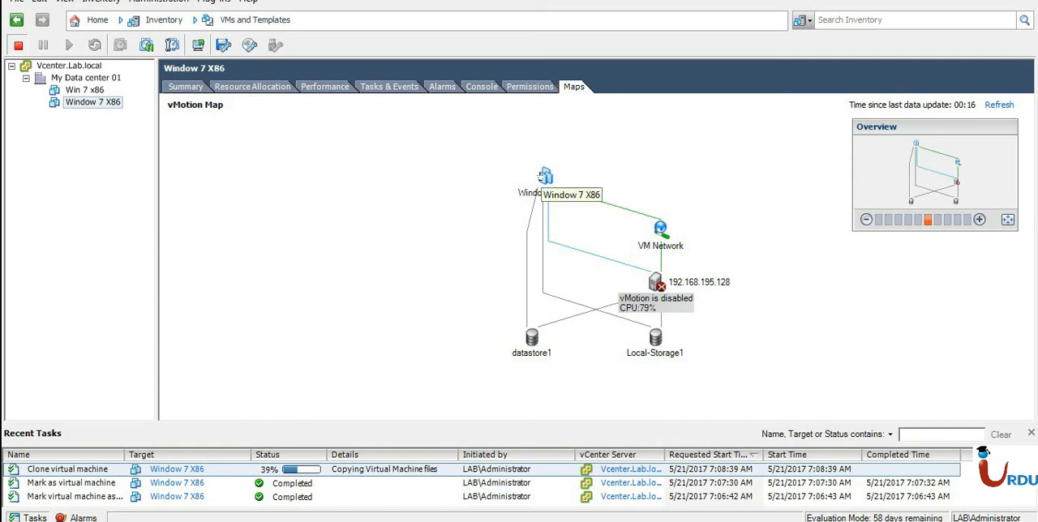
click(866, 219)
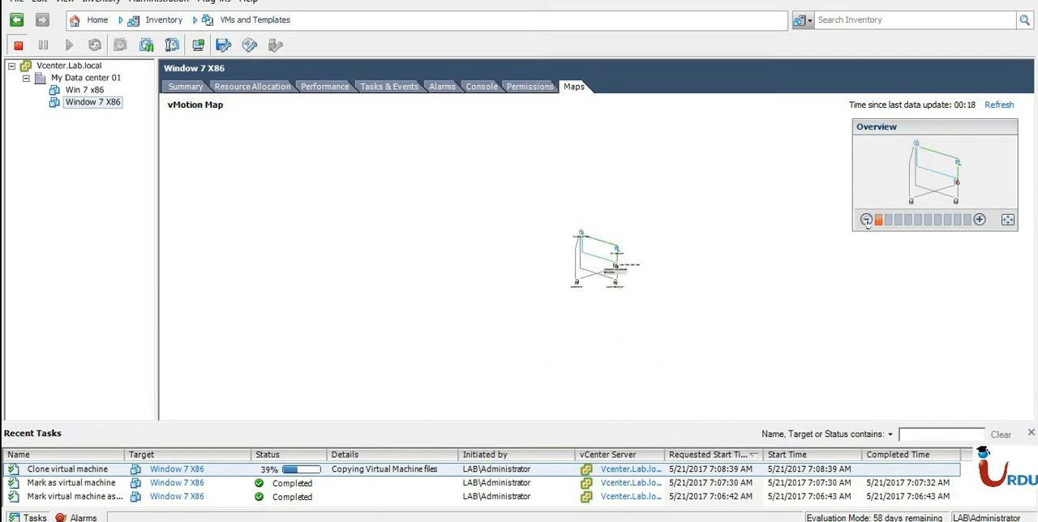
click(979, 220)
click(978, 220)
click(978, 220)
click(978, 219)
click(978, 220)
click(979, 219)
click(979, 220)
click(978, 219)
click(866, 219)
click(867, 220)
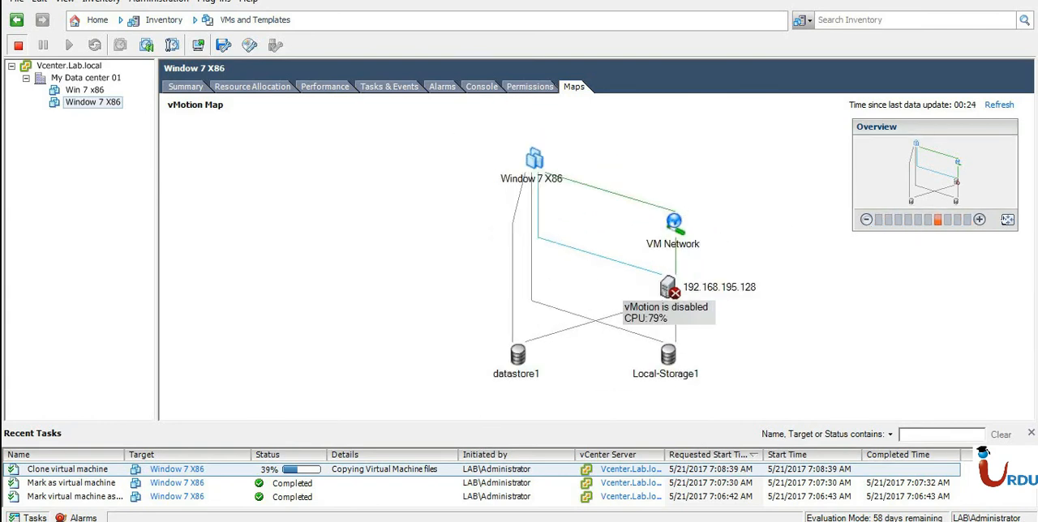
Fit the vMotion map of Window 7 X86 to the view and examine its connections.
click(1006, 219)
drag(574, 213, 350, 187)
drag(378, 241, 619, 260)
click(77, 77)
click(72, 66)
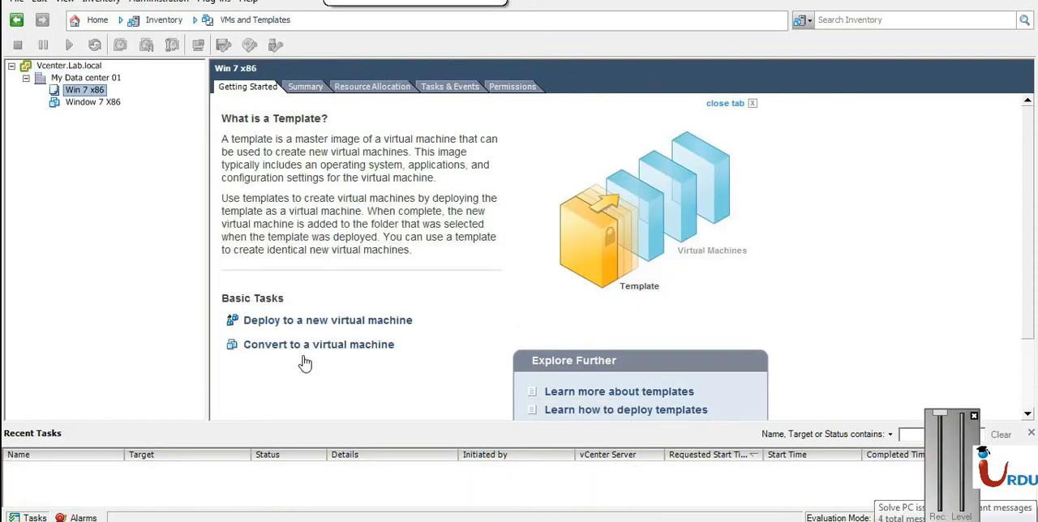
Start deploying a virtual machine from the Win 7 x86 template, naming it From Temp in My Data center 01.
click(974, 418)
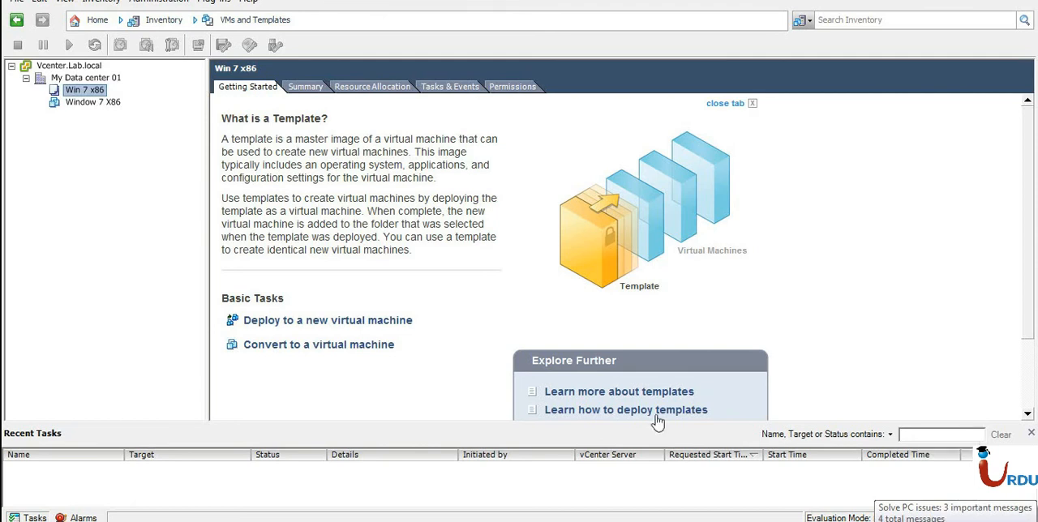
right_click(87, 93)
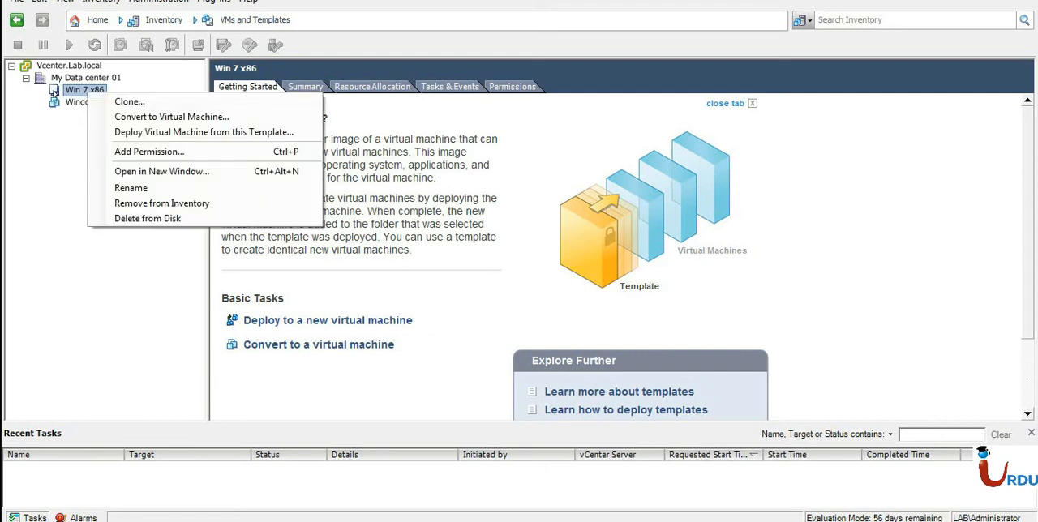
click(118, 133)
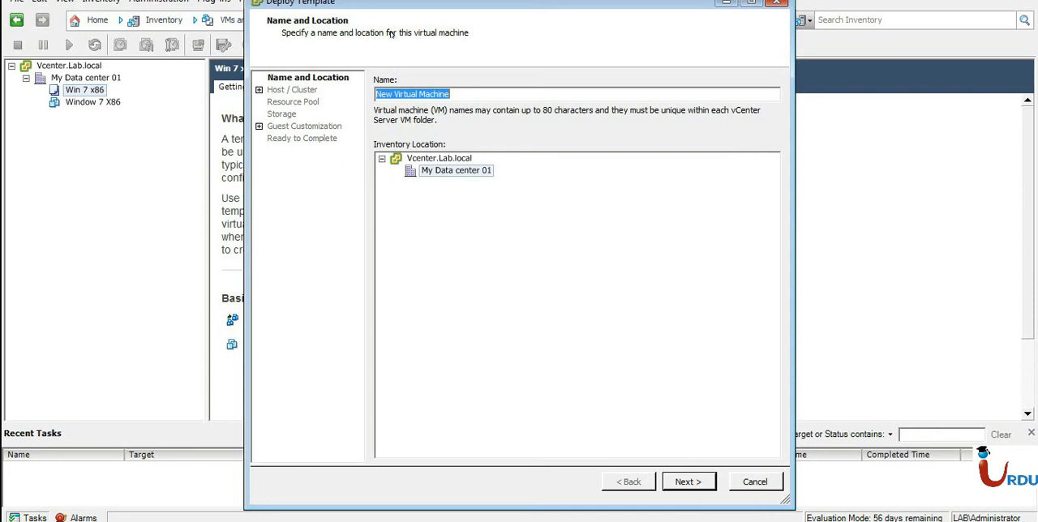
drag(477, 11, 437, 30)
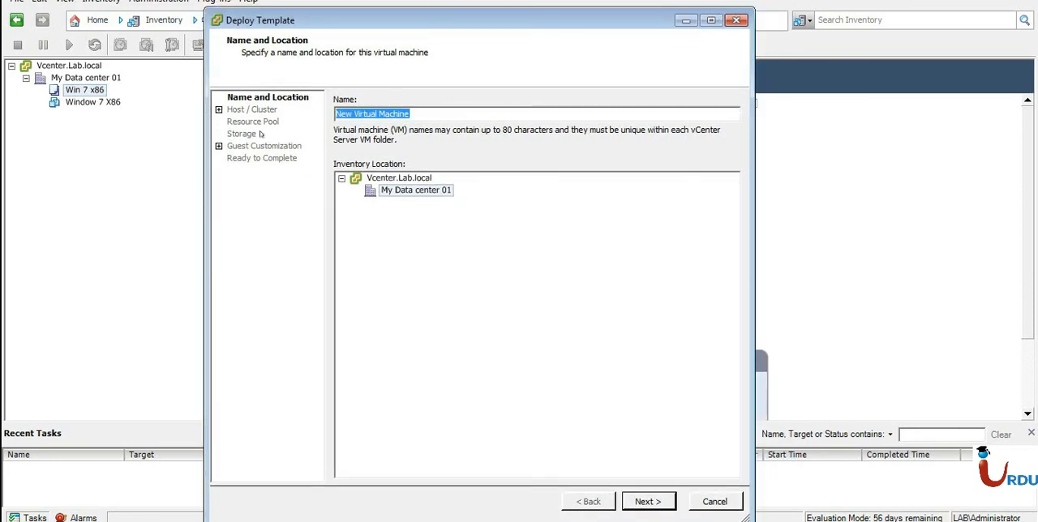
key(BackSpace)
text(Fro Temp)
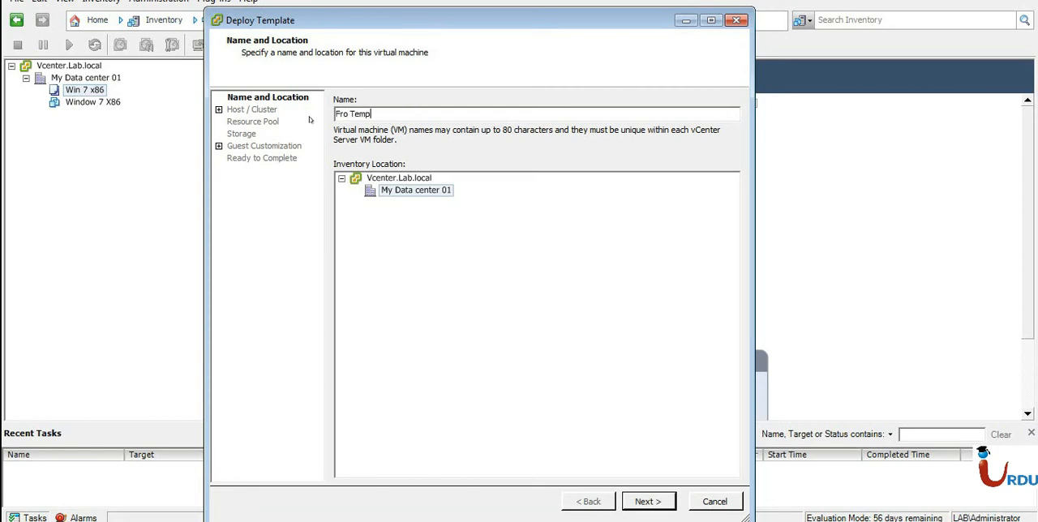
click(349, 114)
text(m)
click(649, 500)
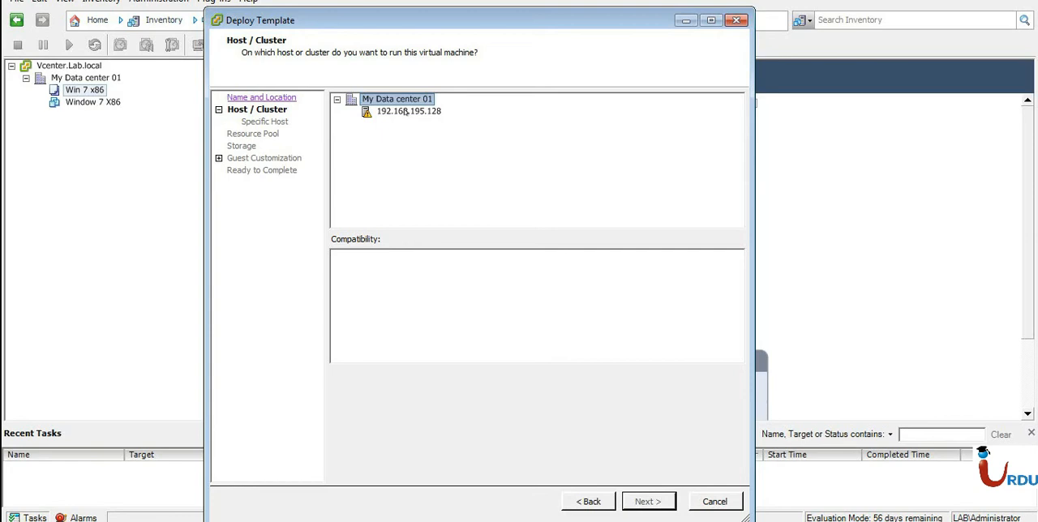
Run the new virtual machine on host 192.168.195.128 and store it on datastore1 in the same disk format as source.
click(405, 111)
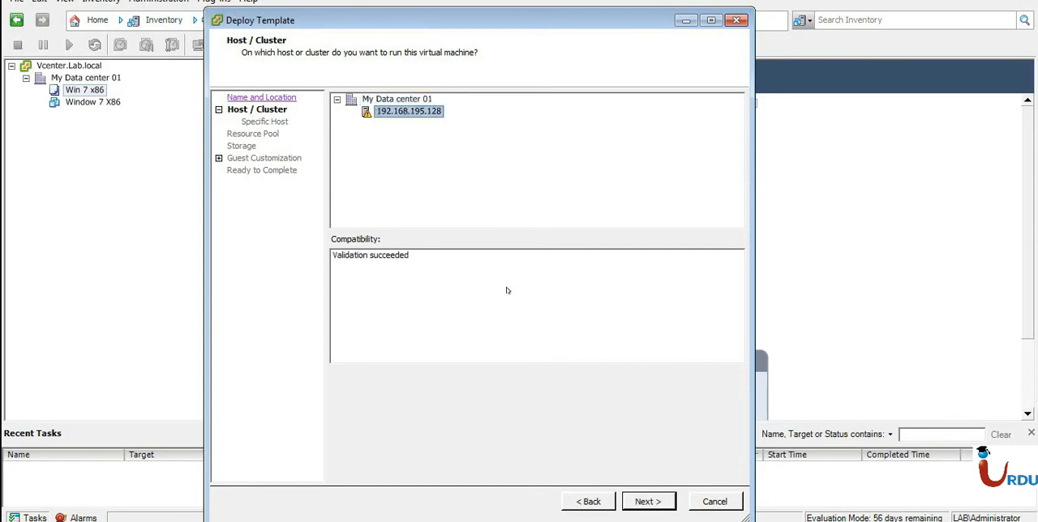
click(648, 500)
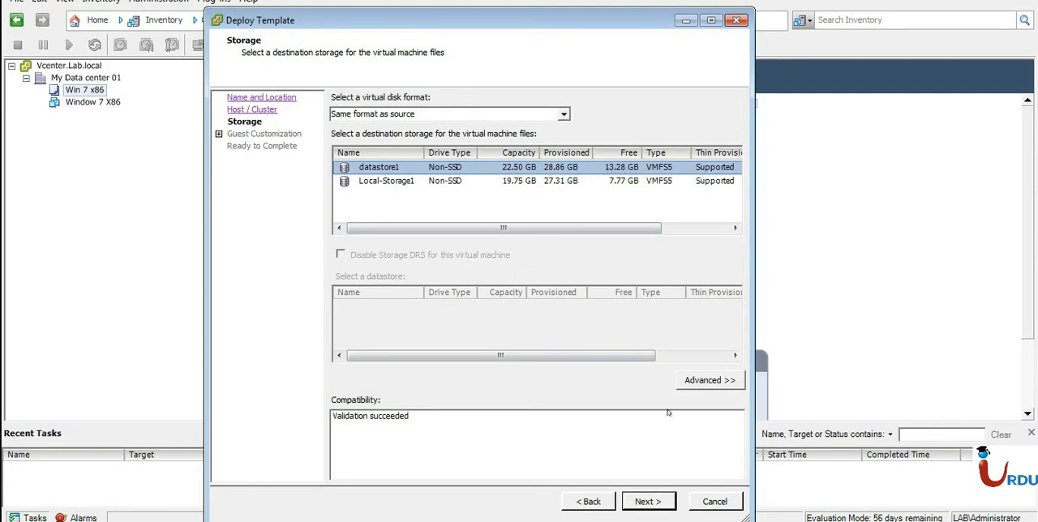
click(665, 503)
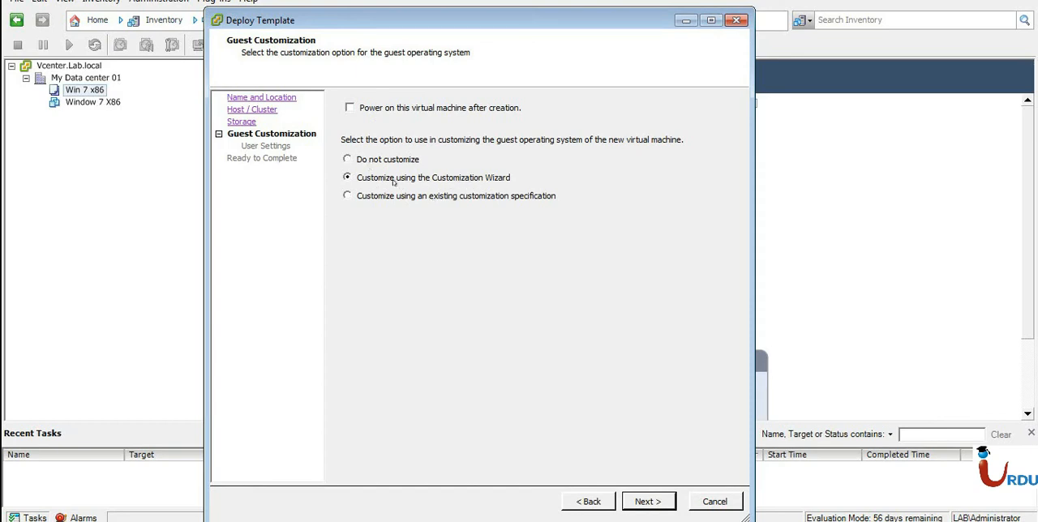
Customize the guest with the Customization Wizard, entering the owner's name and URDU as the organization.
click(459, 197)
click(647, 500)
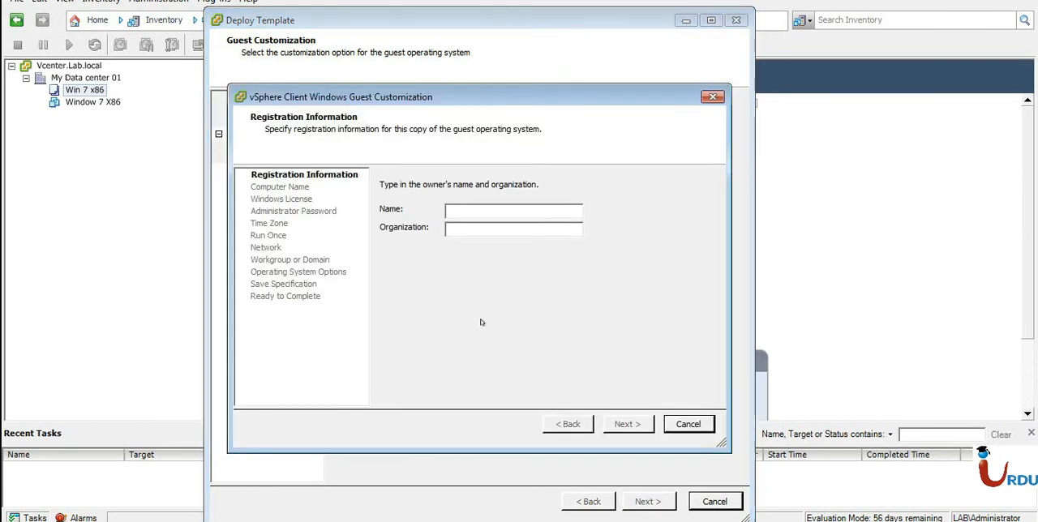
click(463, 208)
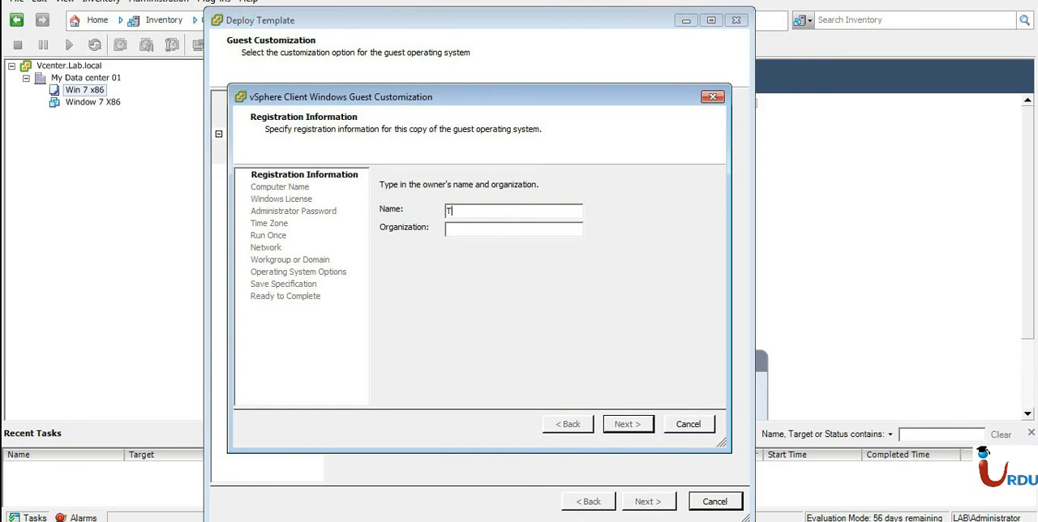
text(Hamza)
key(Tab)
text(LAB)
key(BackSpace)
key(BackSpace)
key(BackSpace)
text(URDU)
key(Return)
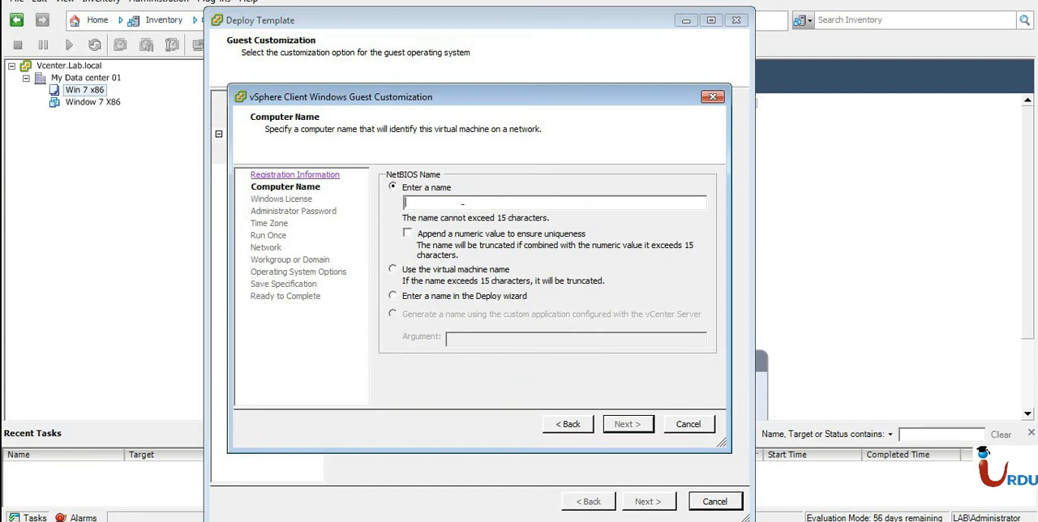
Set the guest's computer name to MYloca, leave the product key blank and exclude the server license information.
text(This)
key(BackSpace)
key(BackSpace)
key(BackSpace)
key(BackSpace)
text(MYloca)
click(629, 425)
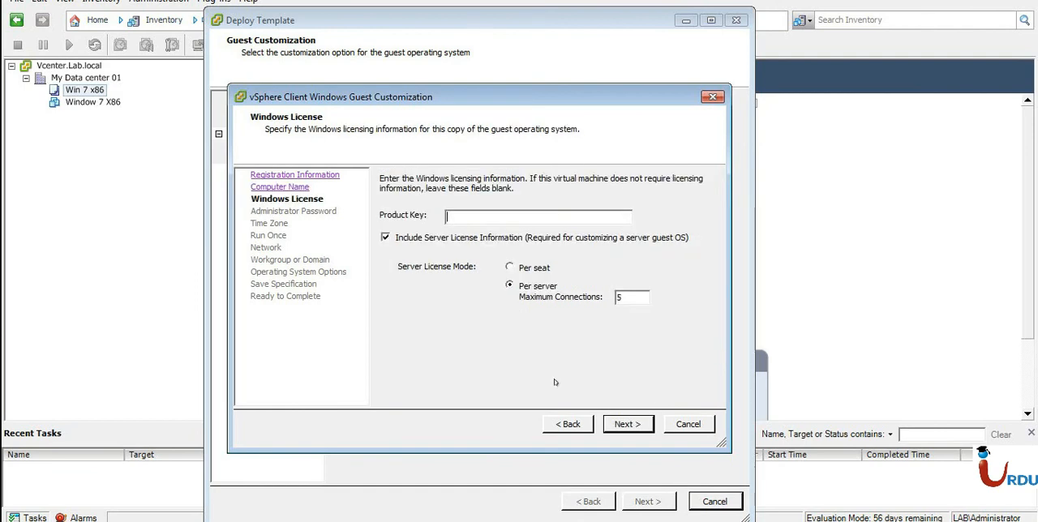
click(499, 238)
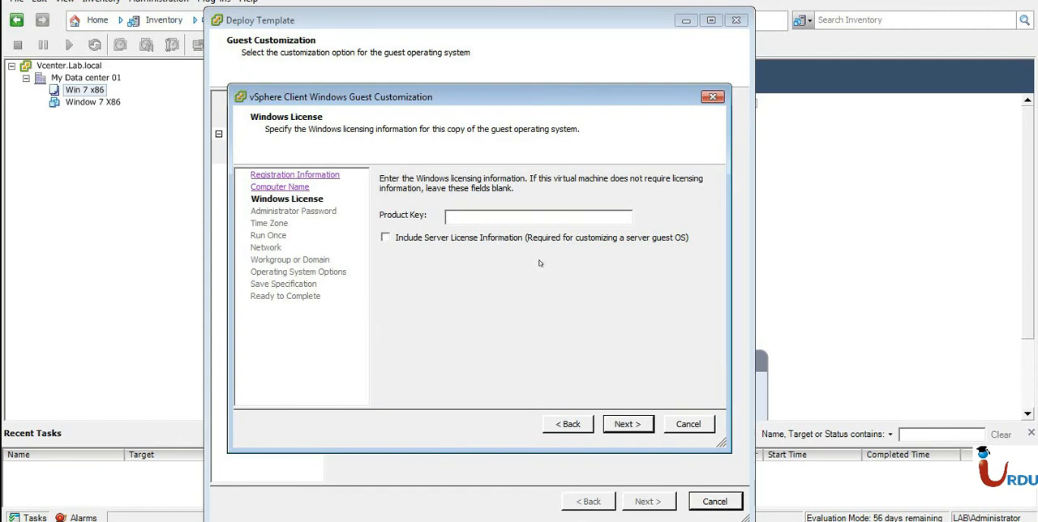
click(629, 423)
Enter and confirm the password for the guest's Administrator account.
click(528, 210)
text(***)
key(Tab)
text(***)
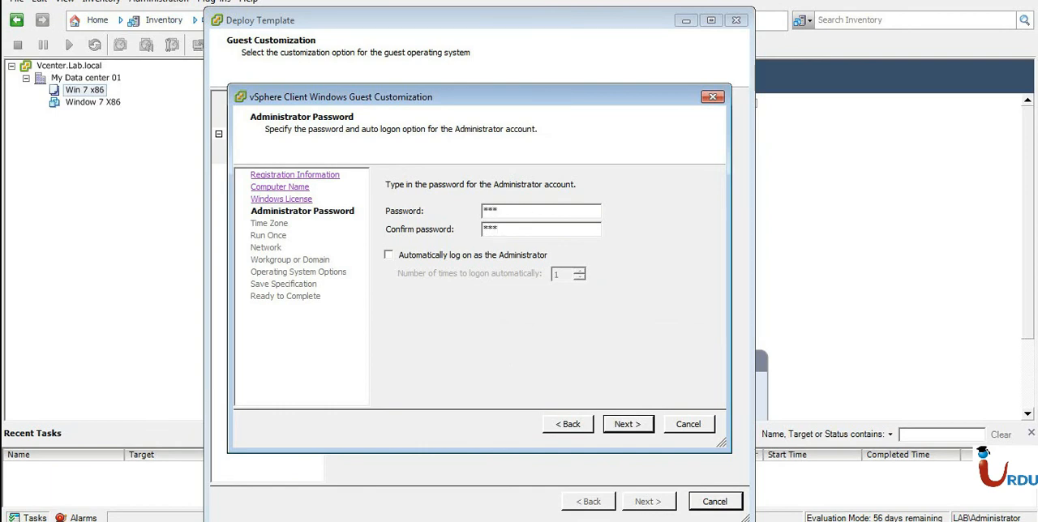
click(638, 423)
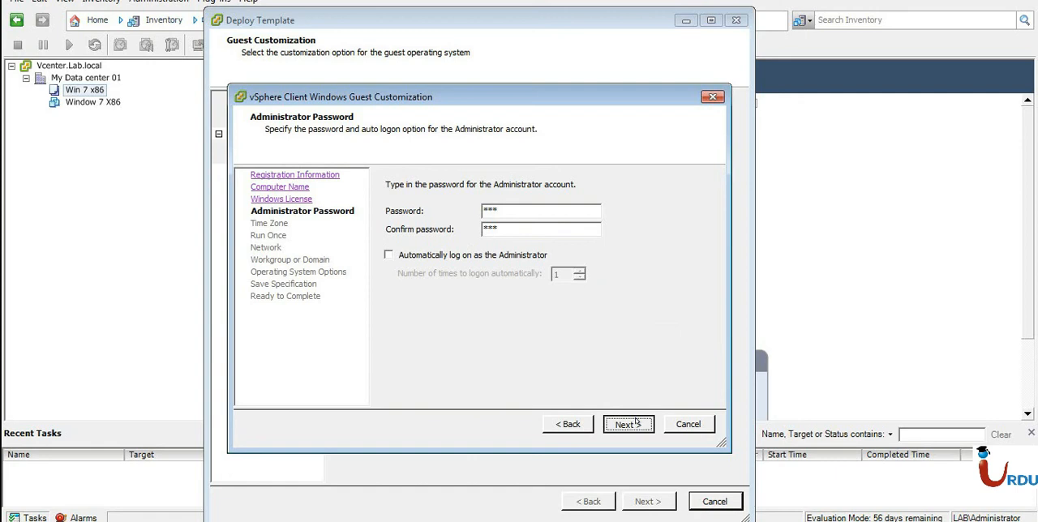
Set the guest's time zone to (GMT+06:00) Dhaka.
click(495, 195)
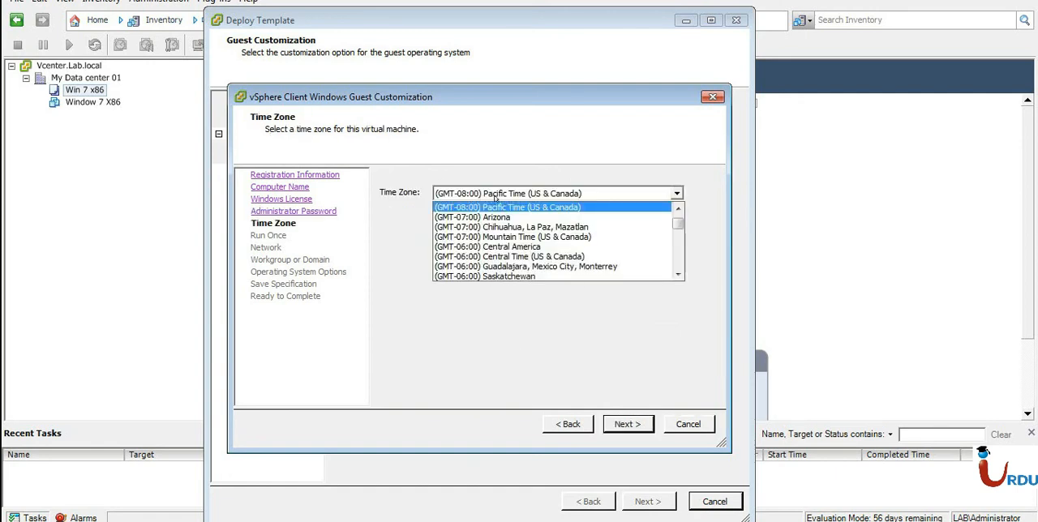
drag(681, 225, 679, 251)
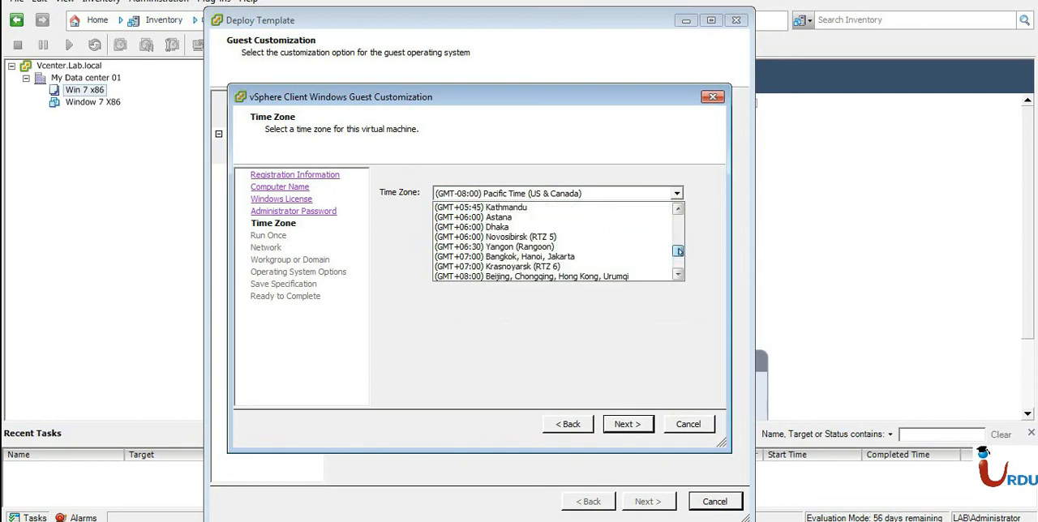
click(530, 227)
click(616, 426)
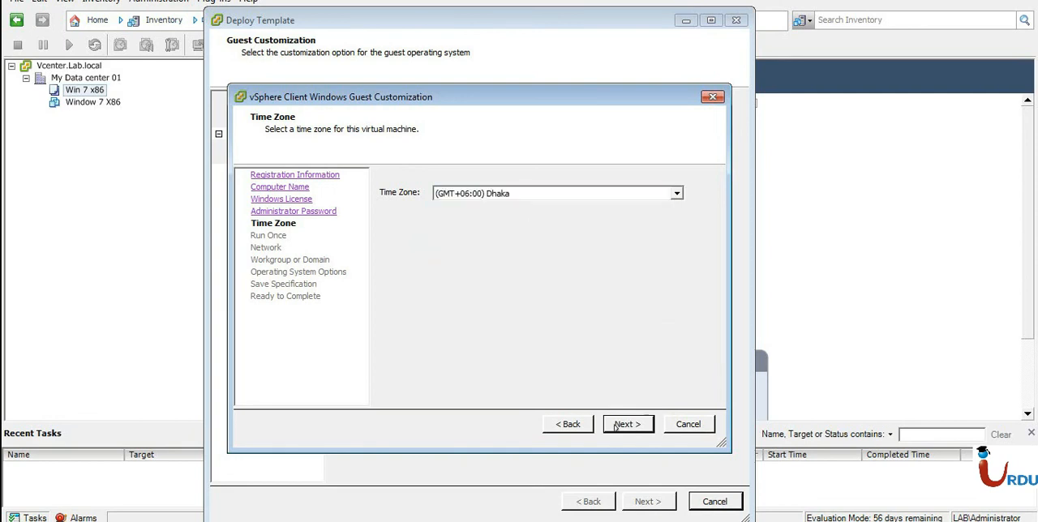
click(518, 182)
text(sdf)
key(BackSpace)
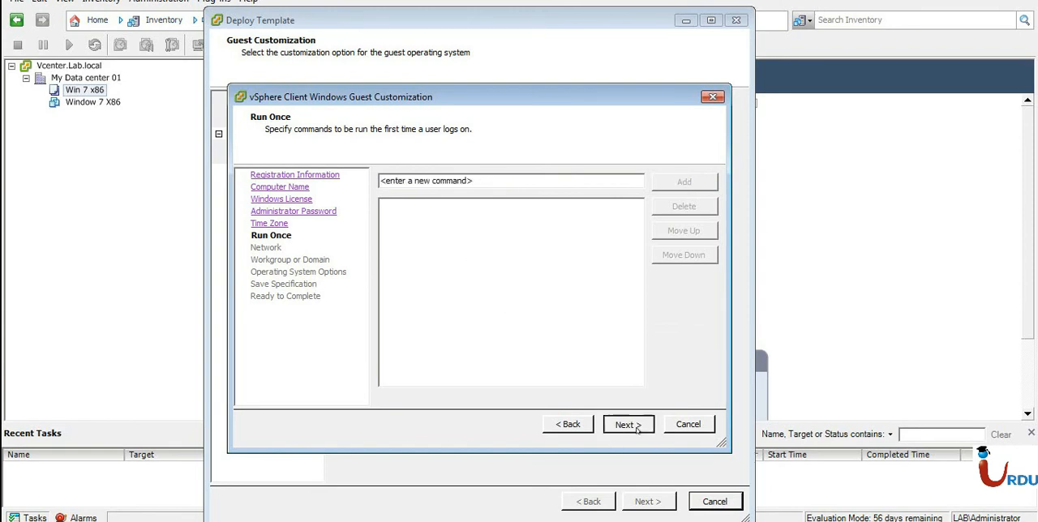
Skip the run-once commands and choose custom network settings for the guest.
click(626, 424)
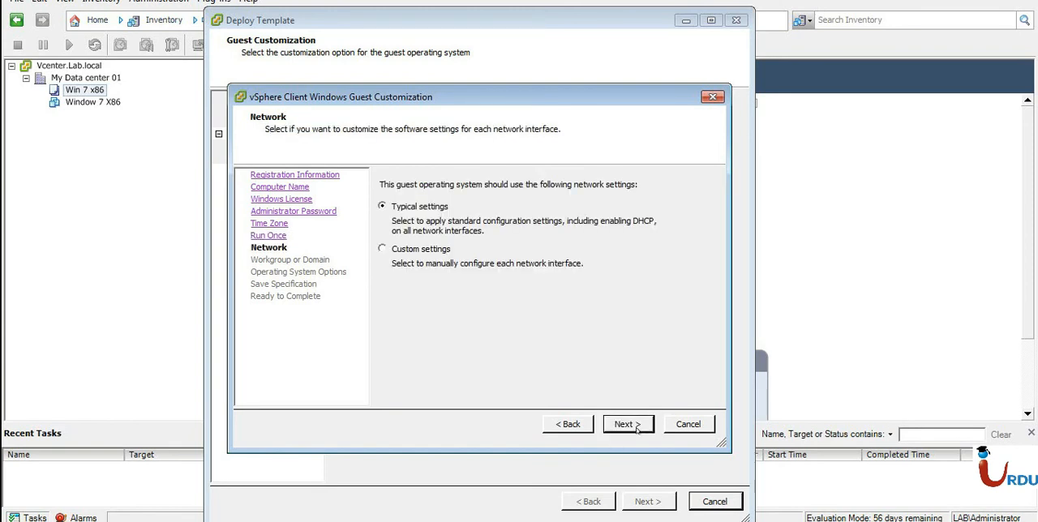
click(414, 253)
click(625, 424)
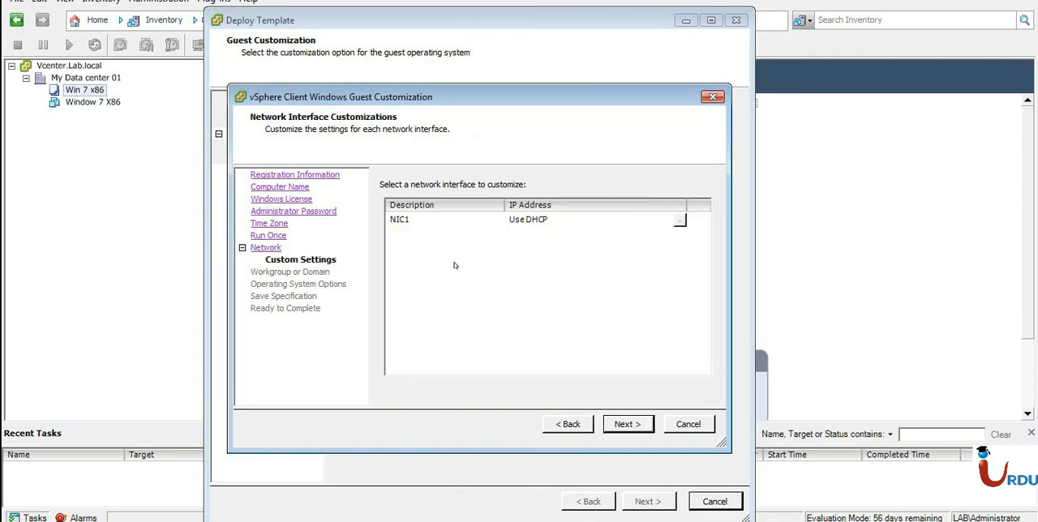
Try manual IP settings for NIC1, review its DNS suffix options and discard the network property changes.
click(405, 219)
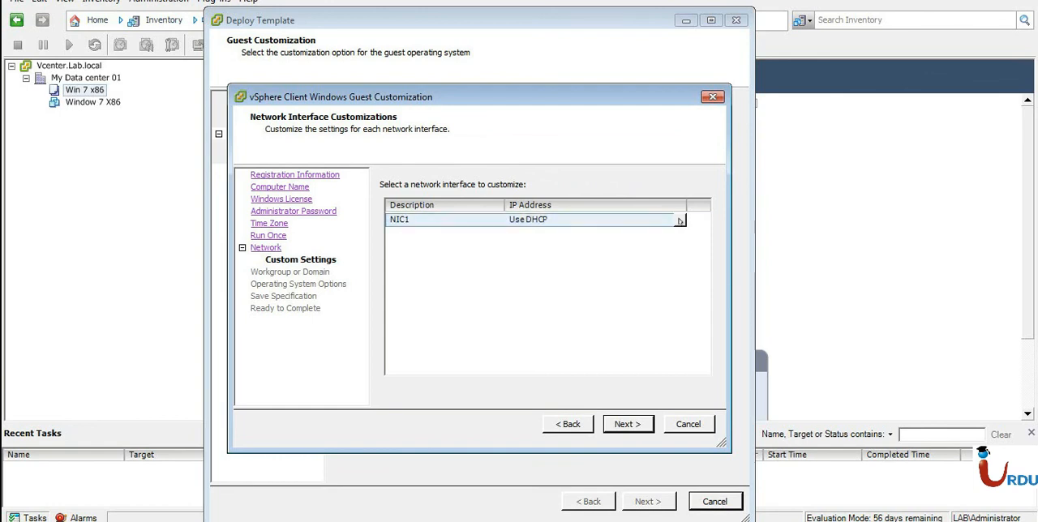
click(679, 220)
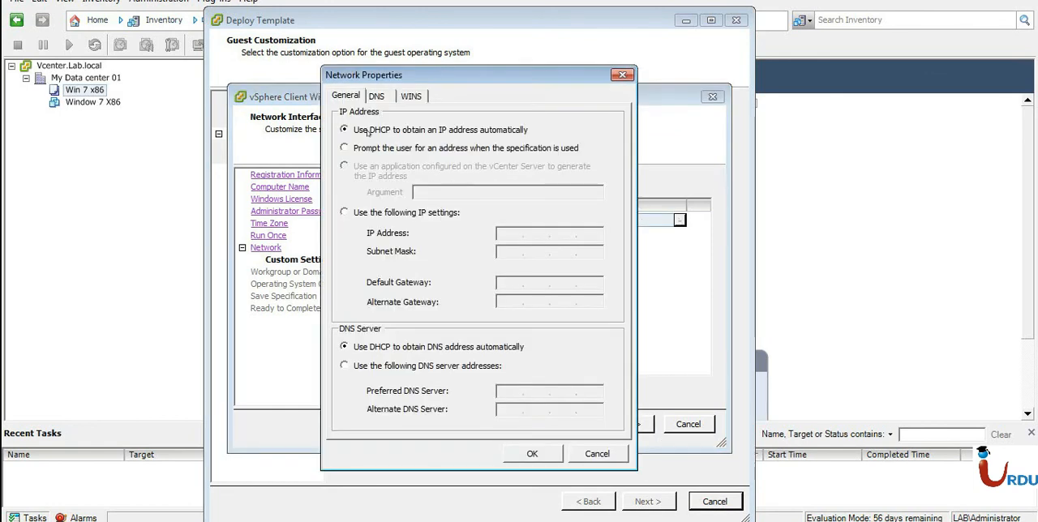
click(388, 212)
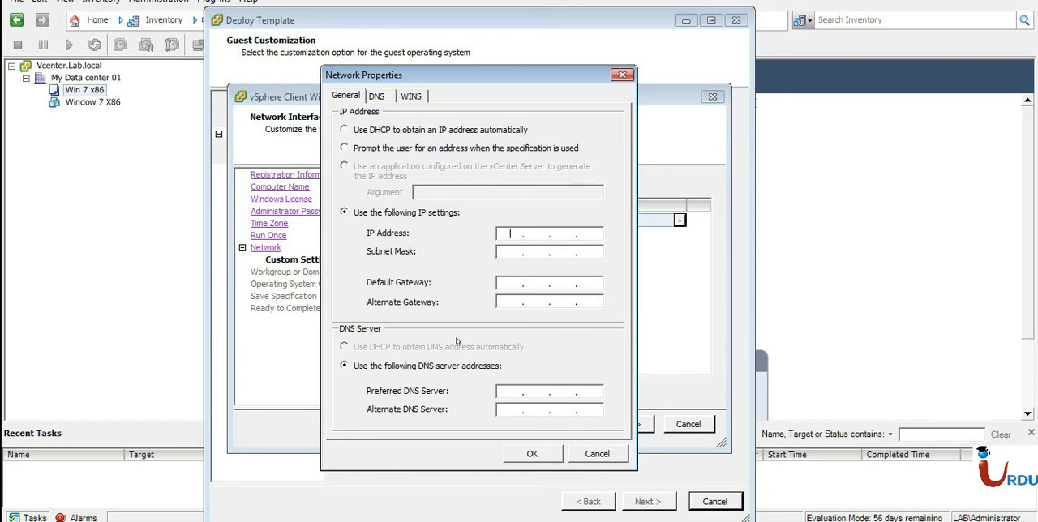
click(379, 97)
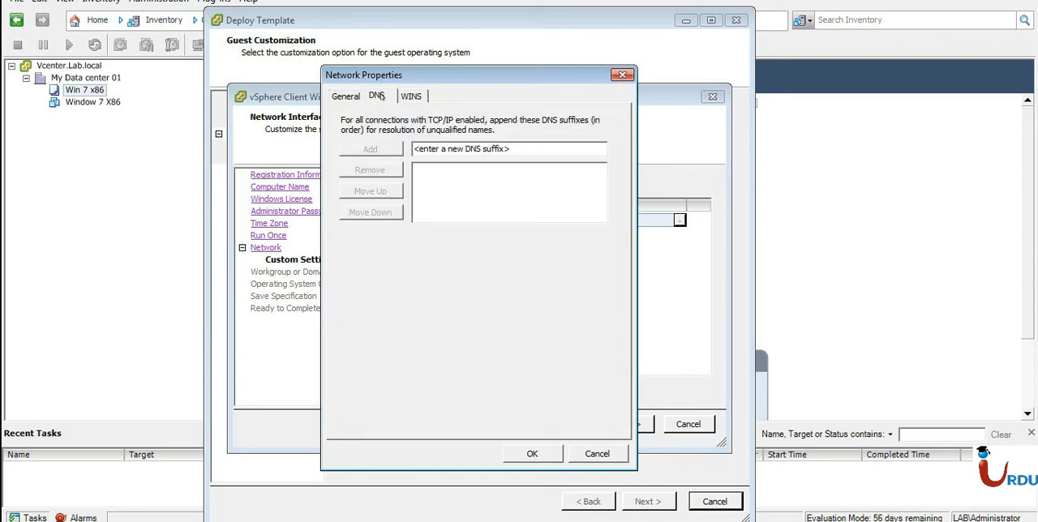
click(352, 99)
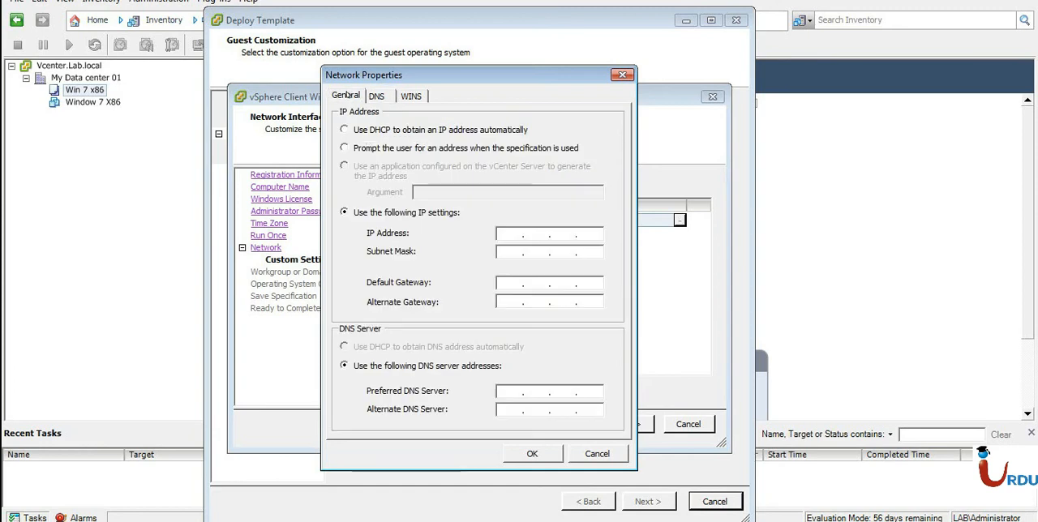
click(622, 75)
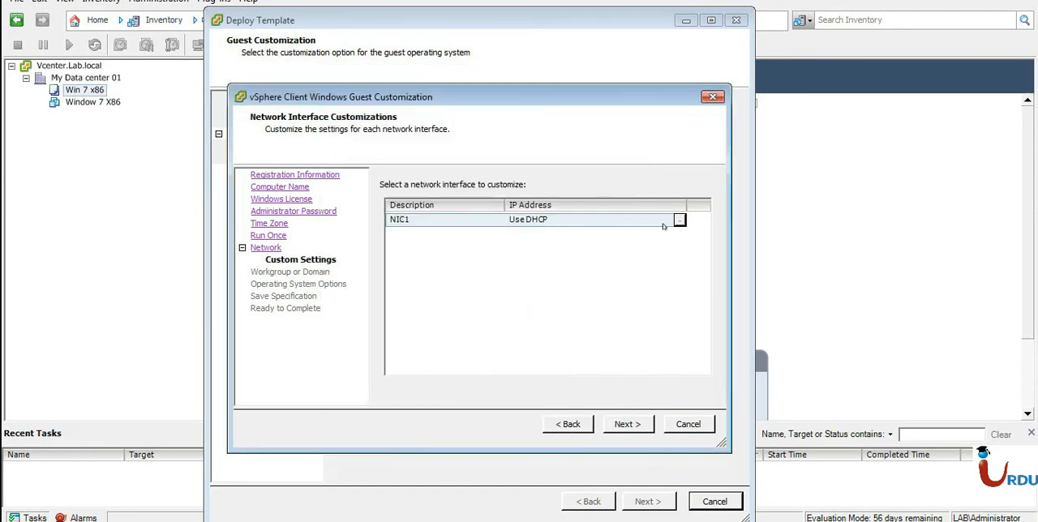
Keep NIC1 on DHCP and make the guest join the Windows Server domain lab.local.
click(628, 431)
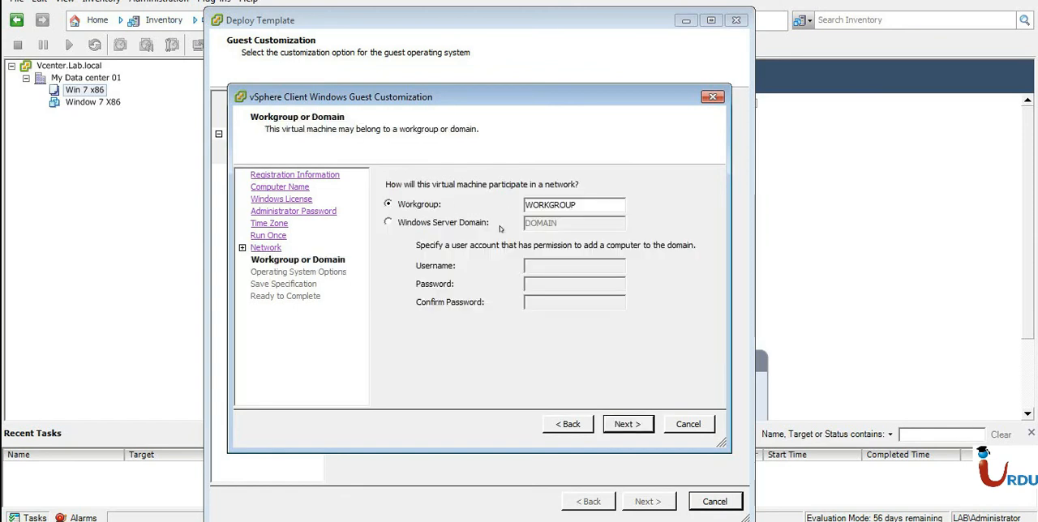
click(467, 224)
key(ctrl+a)
key(BackSpace)
text(lab.local)
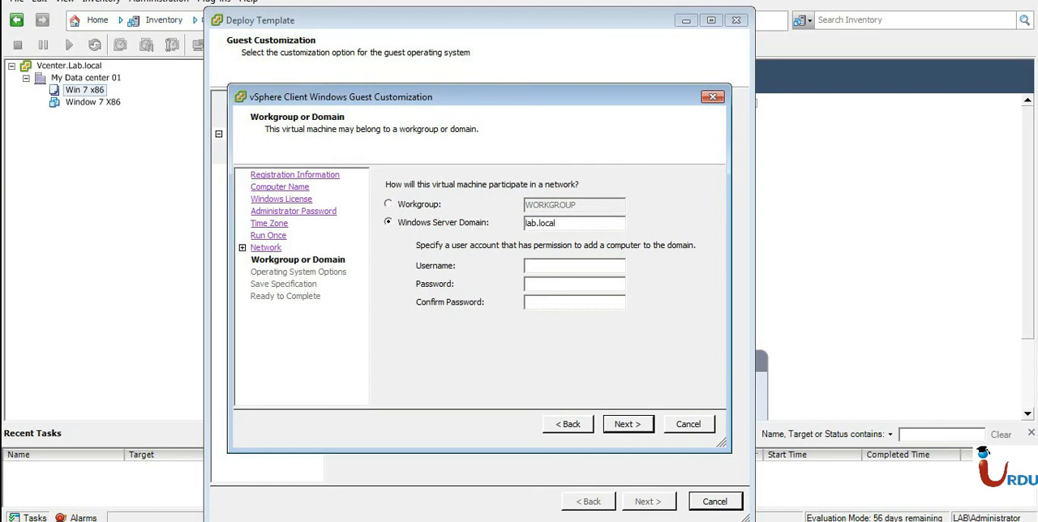
Enter administrator as the domain join account and fill in and confirm its password.
key(Tab)
text(administrator)
key(Tab)
text(*******)
key(Tab)
text(******)
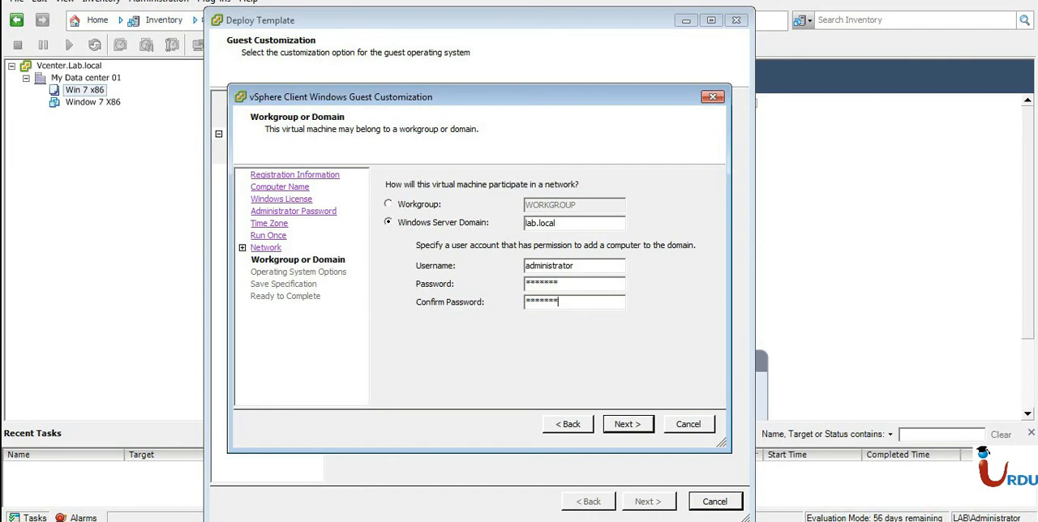
click(614, 425)
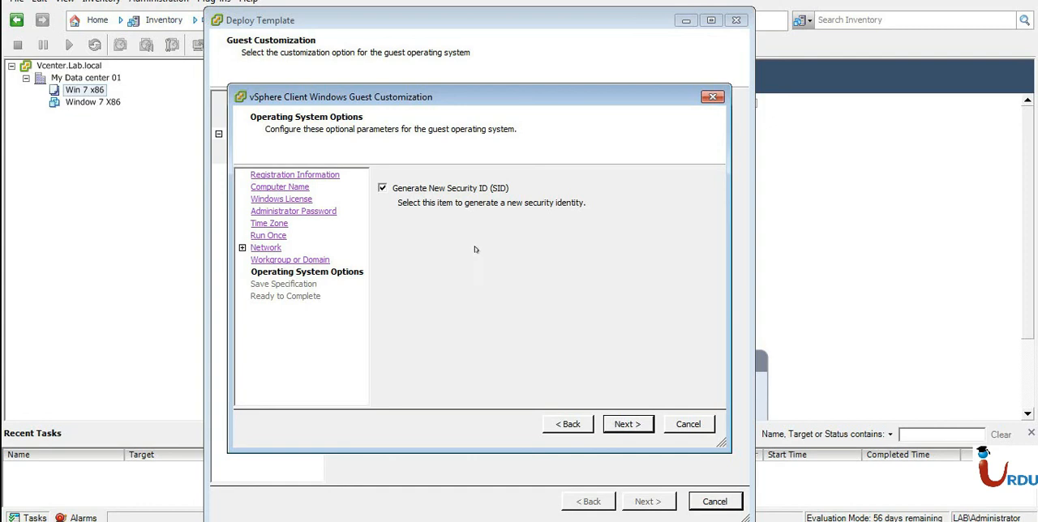
Keep new security ID generation enabled and name the saved customization specification FOr Win 7.
click(614, 424)
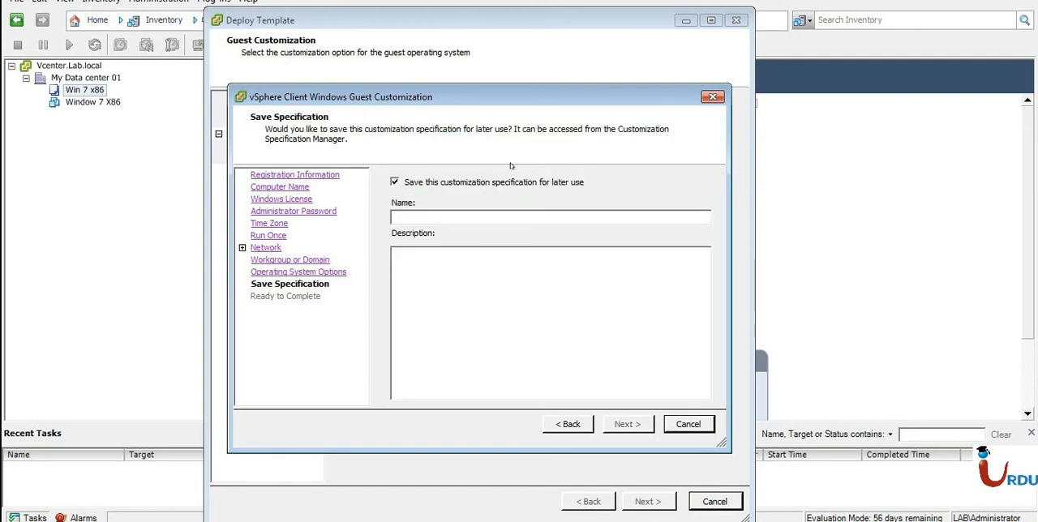
click(419, 217)
text(FOr Win 7)
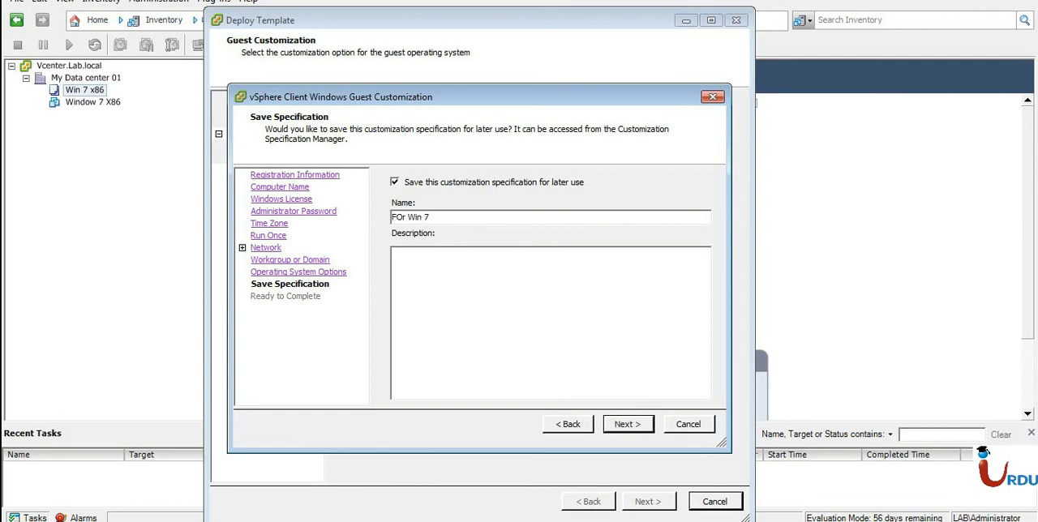
Finish the guest customization specification and deploy the virtual machine From Temp from the Win 7 x86 template.
click(617, 427)
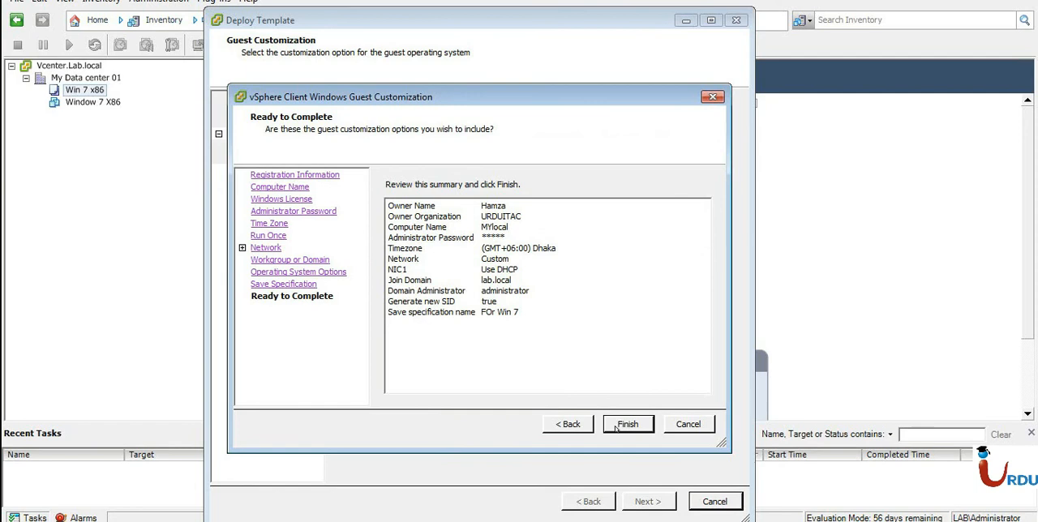
click(627, 425)
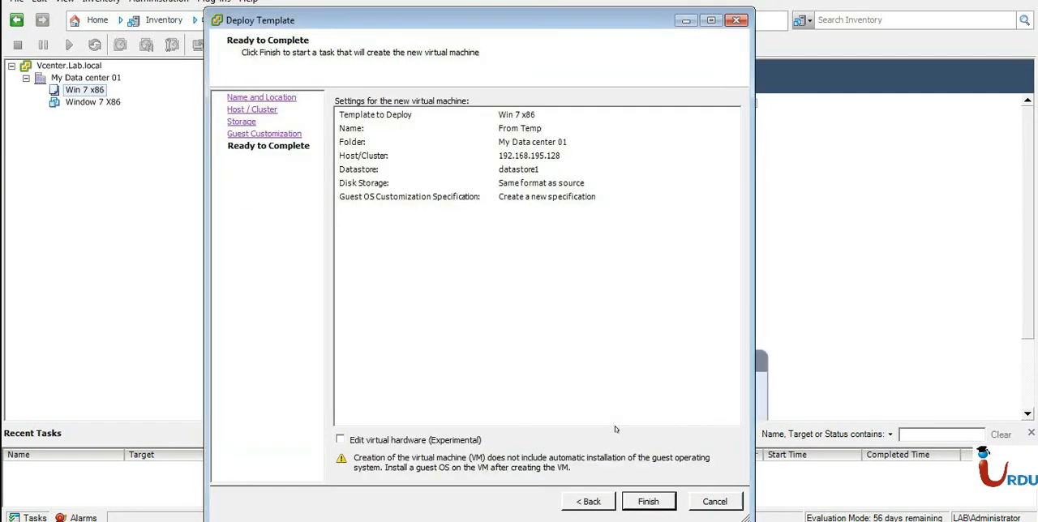
click(648, 501)
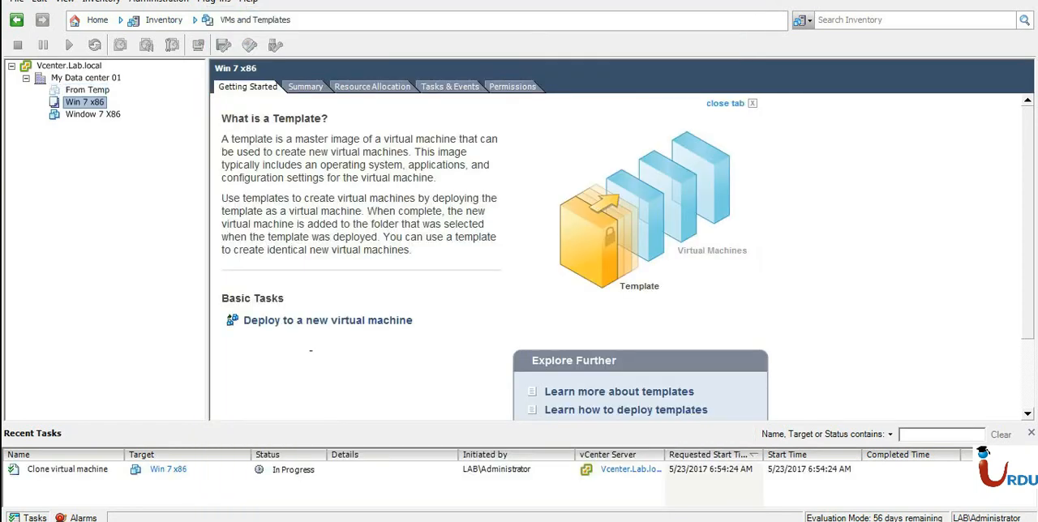
click(304, 473)
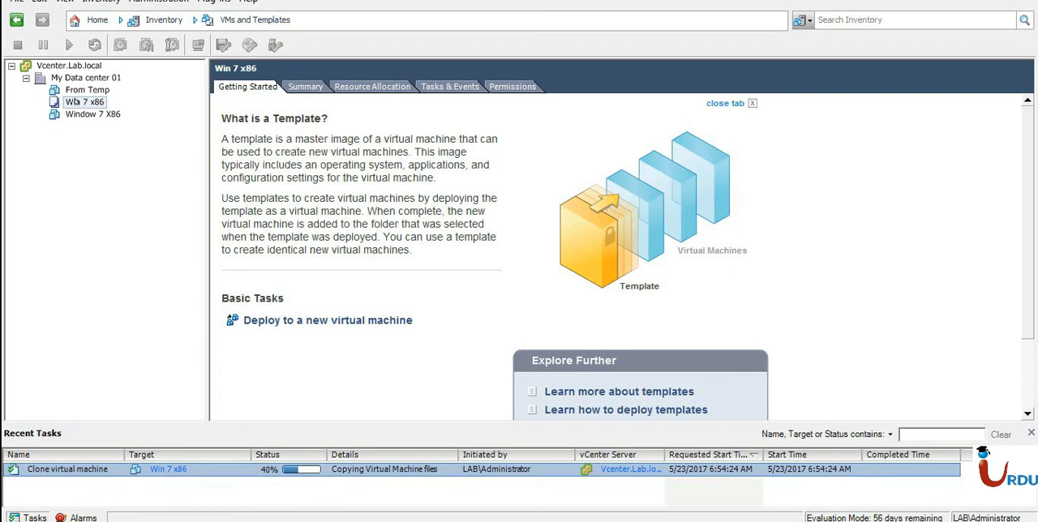
Start deploying a virtual machine named test from the Win 7 x86 template on host 192.168.195.128, with datastore1 and the source disk format.
click(78, 104)
right_click(77, 106)
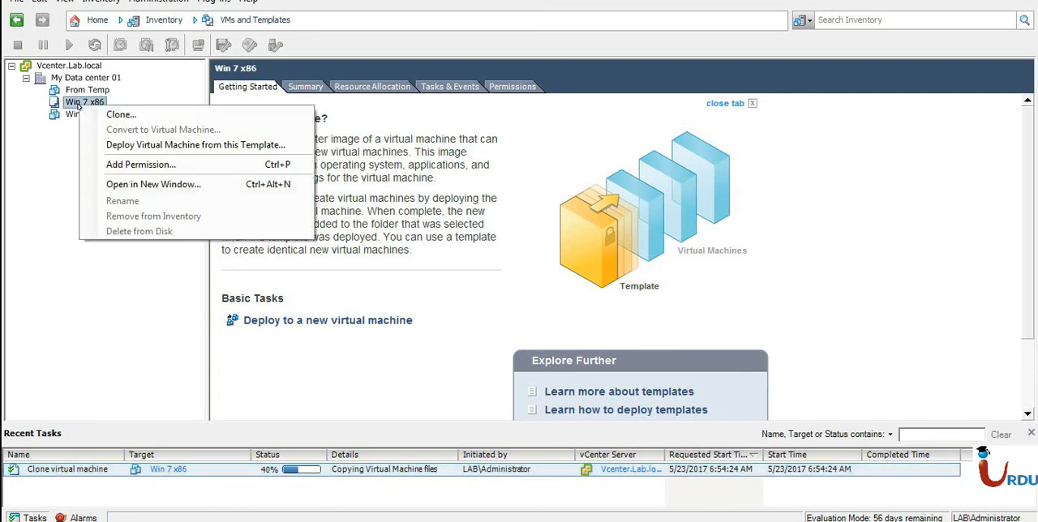
click(118, 139)
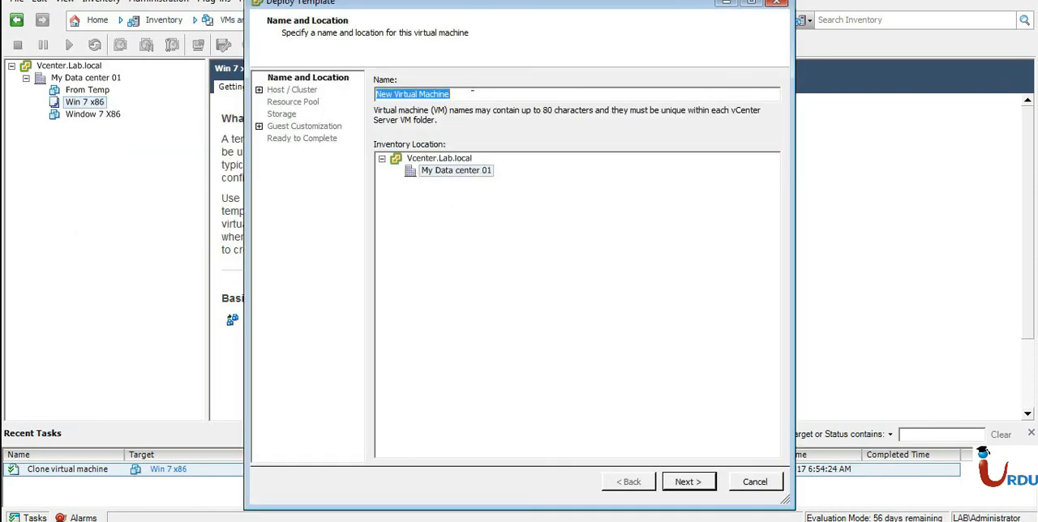
text(test)
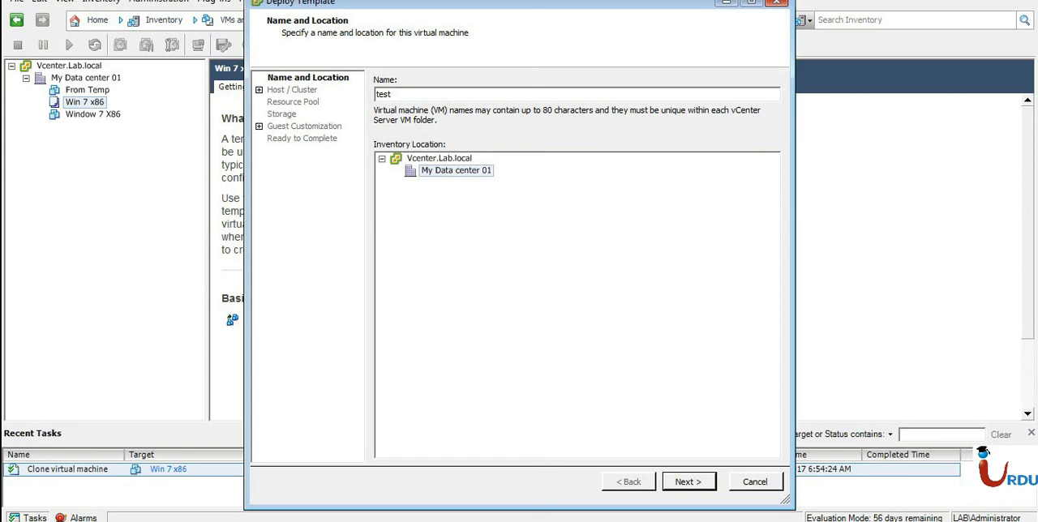
click(689, 484)
click(423, 94)
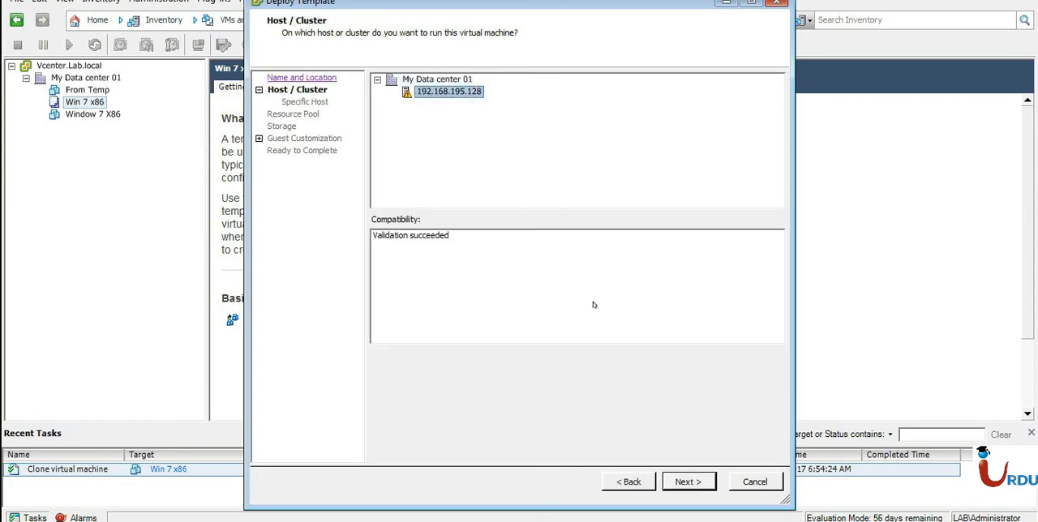
click(688, 482)
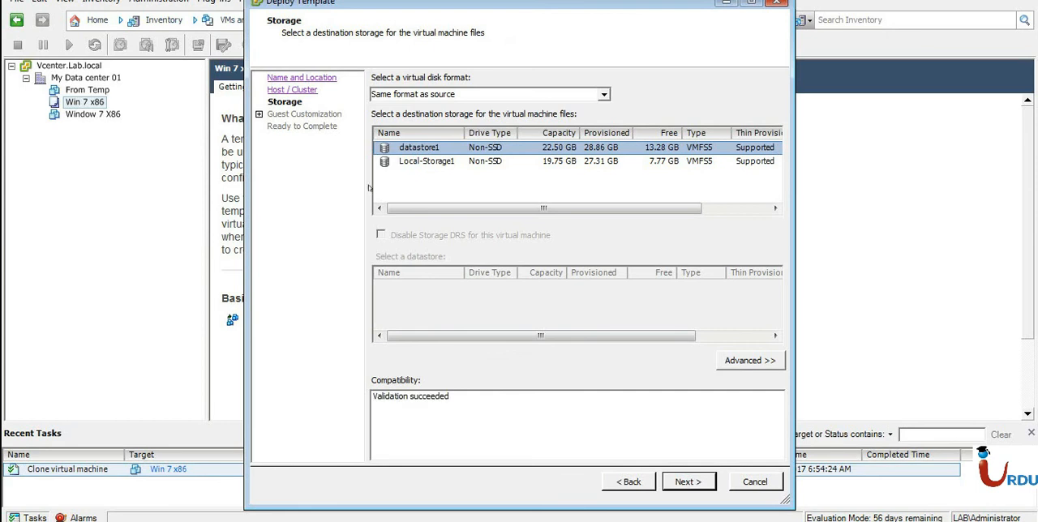
click(698, 487)
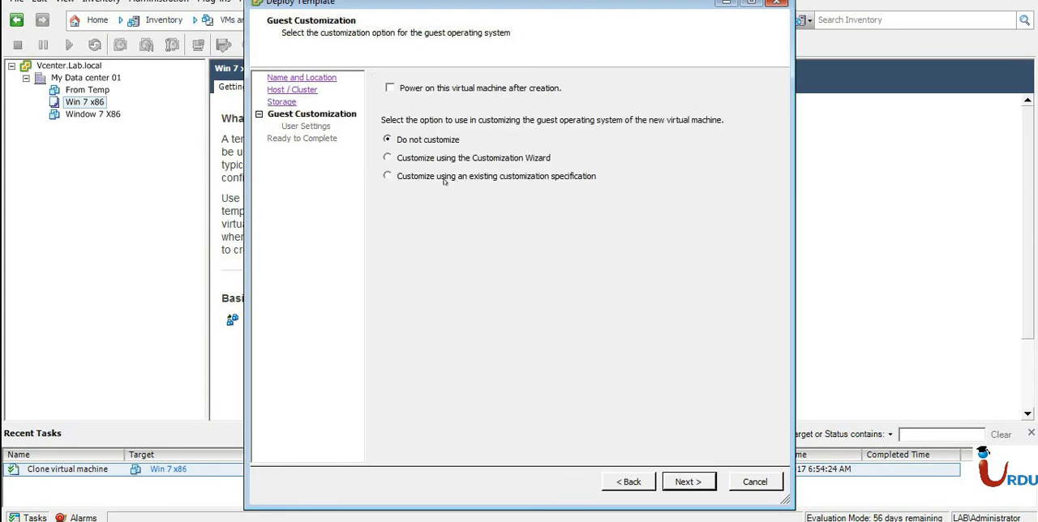
Customize the guest with the existing specification FOr Win 7 and complete the template deployment.
click(442, 179)
click(429, 232)
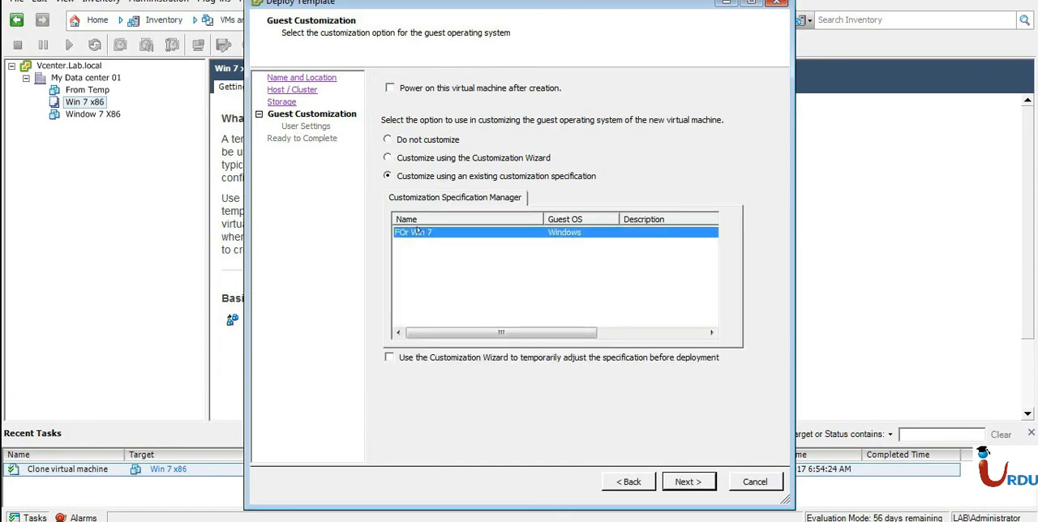
click(683, 484)
click(684, 484)
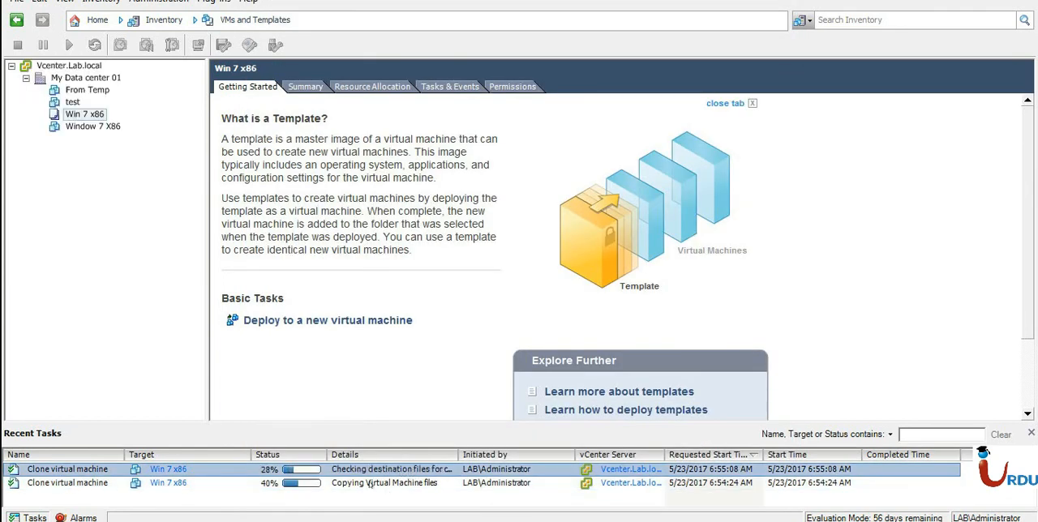
Check the running clone task and switch the inventory to the Hosts and Clusters view.
click(374, 484)
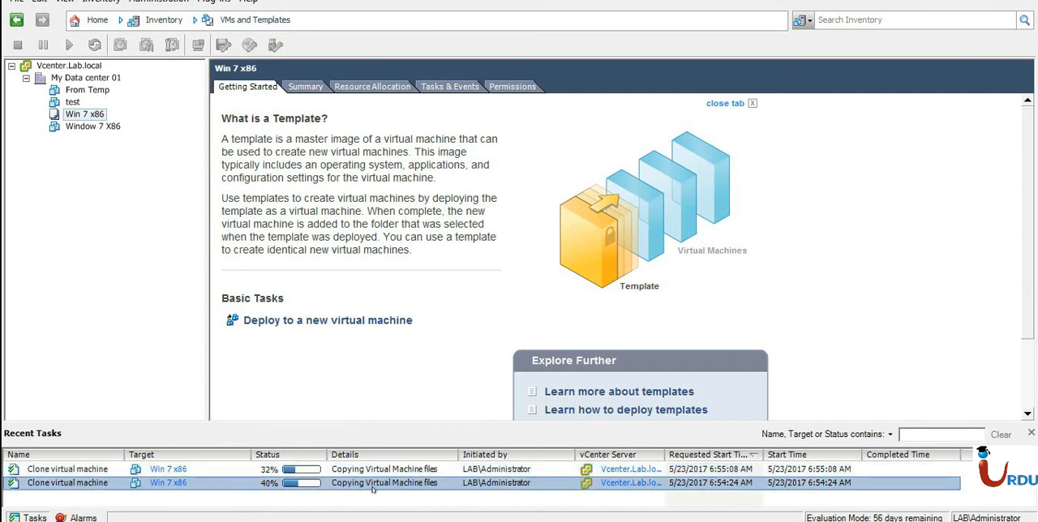
click(162, 21)
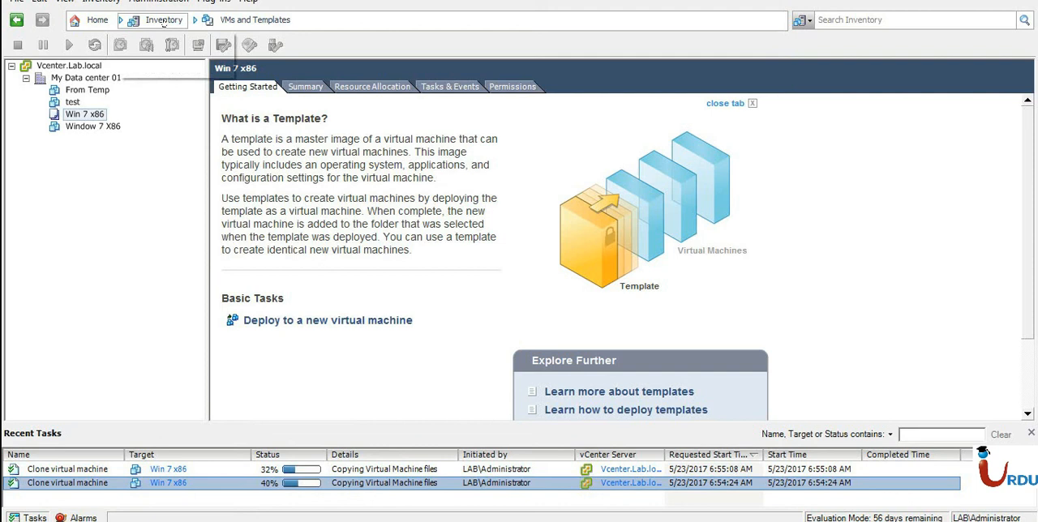
mouse_move(177, 41)
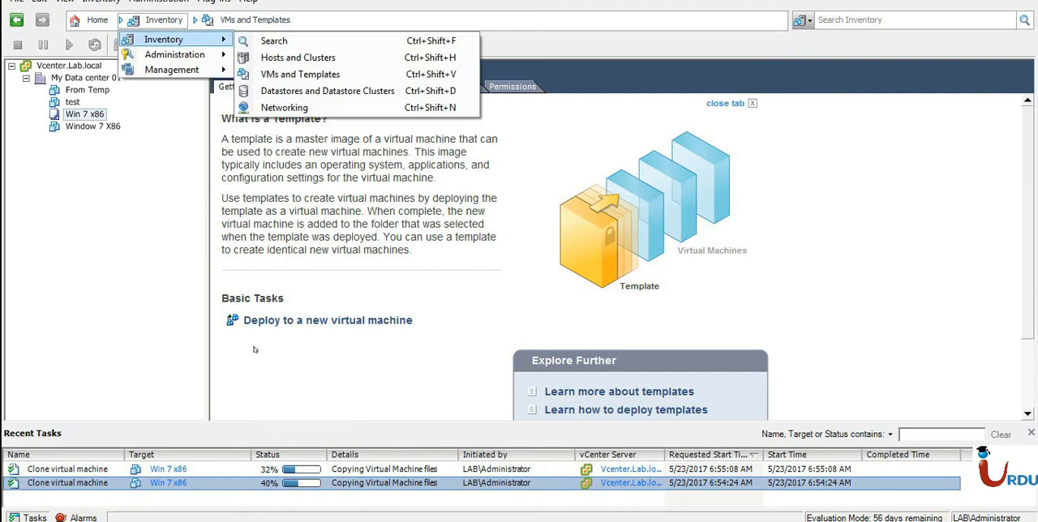
click(295, 58)
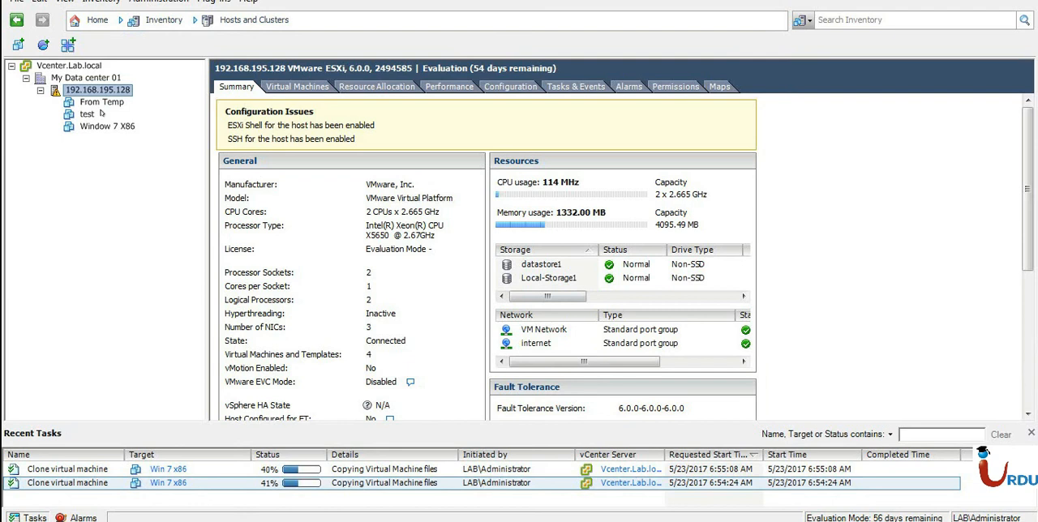
Examine My Data center 01 and host 192.168.195.128, including its configuration, events, alarms, permissions, virtual machines, resource allocation, performance and resource map.
click(60, 78)
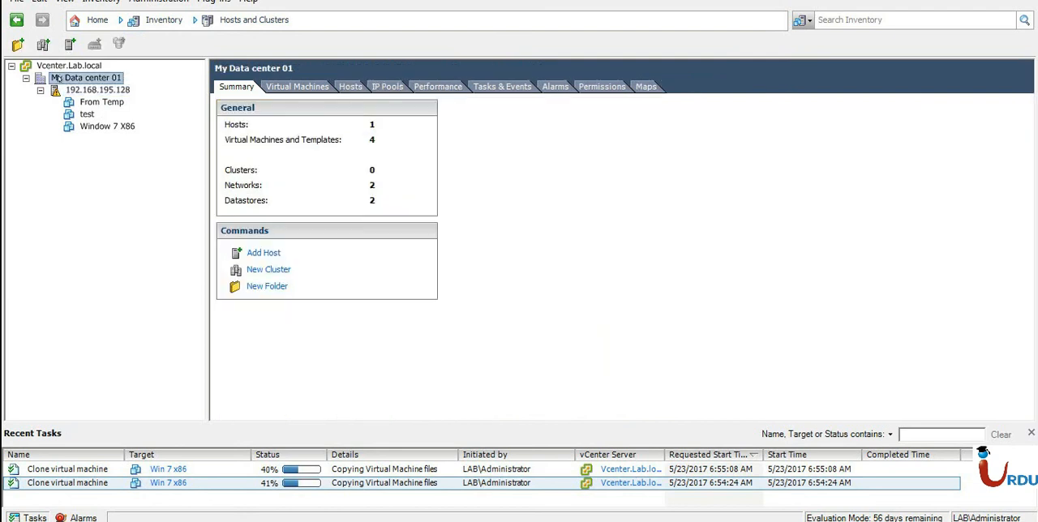
click(57, 91)
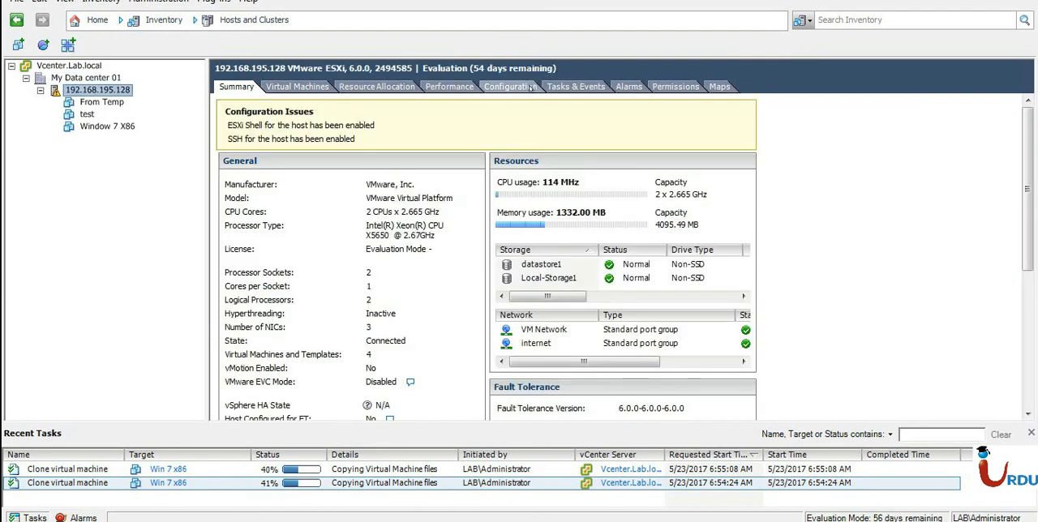
click(529, 88)
click(580, 87)
click(626, 86)
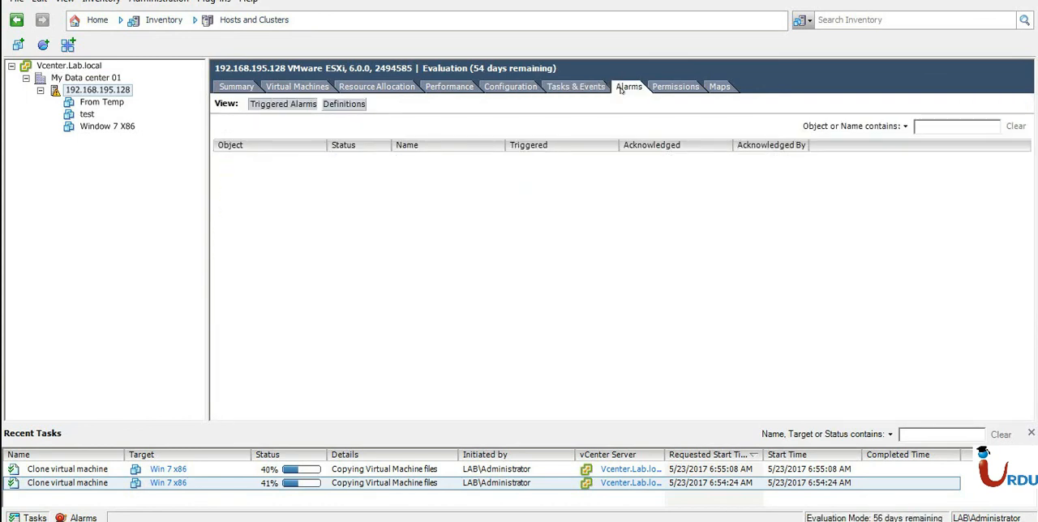
click(676, 87)
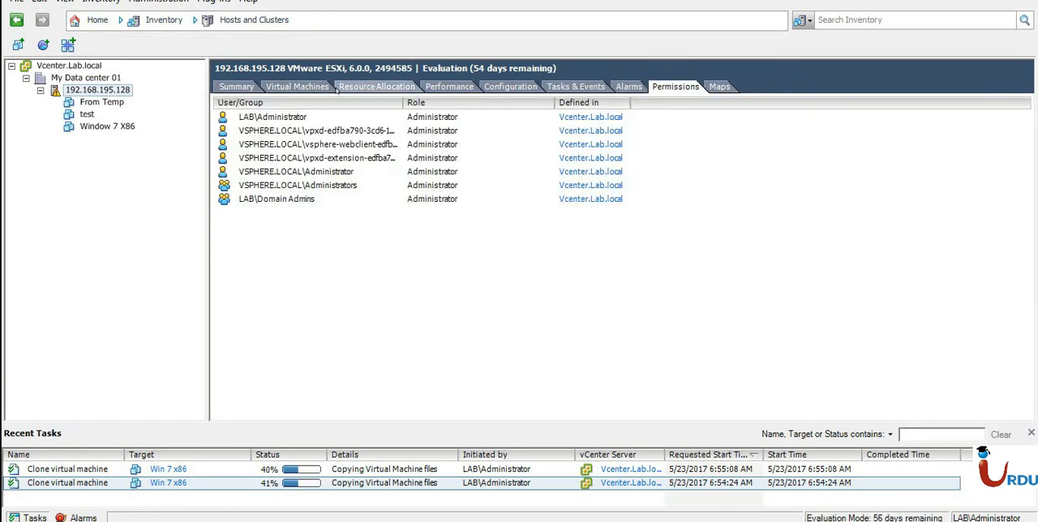
click(220, 89)
click(297, 86)
click(377, 87)
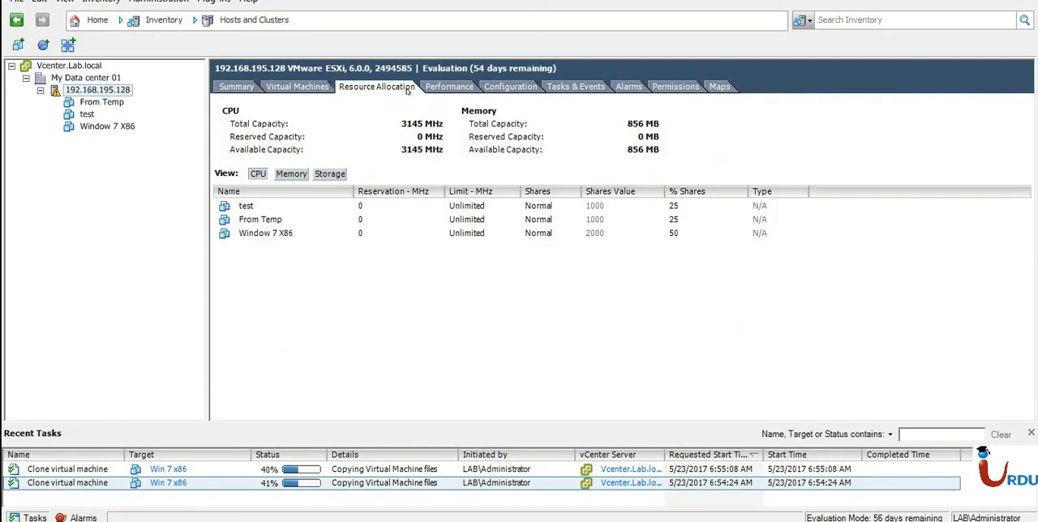
click(467, 87)
click(621, 86)
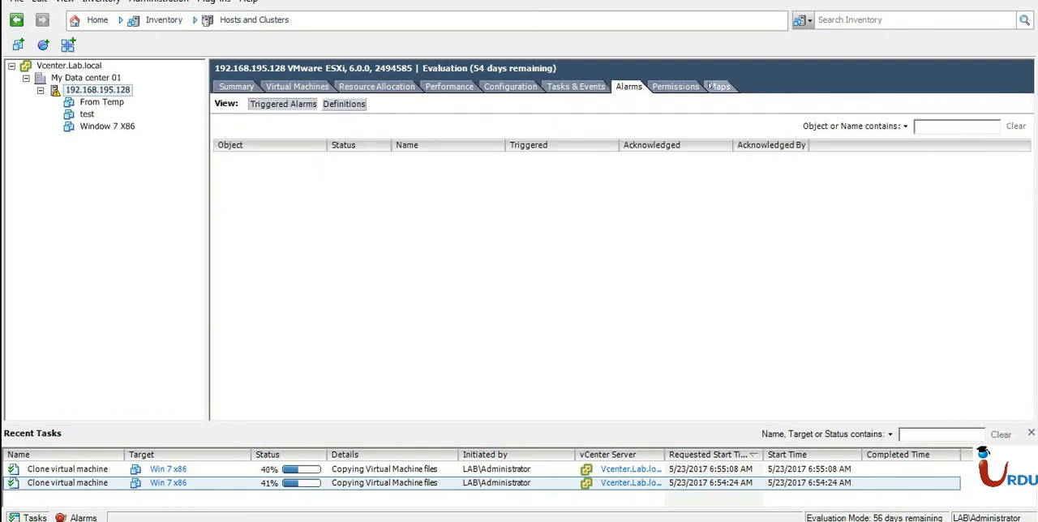
click(719, 86)
mouse_move(282, 518)
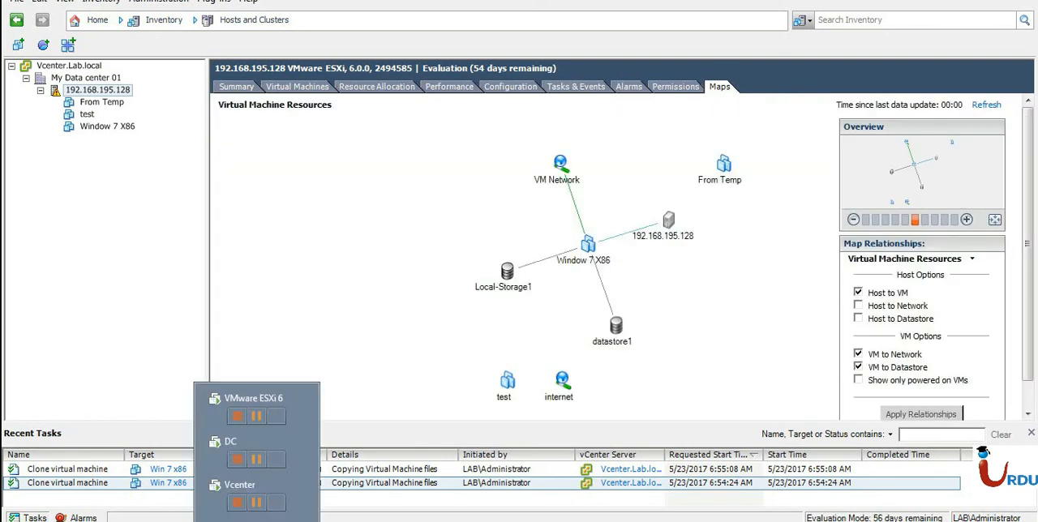
click(246, 503)
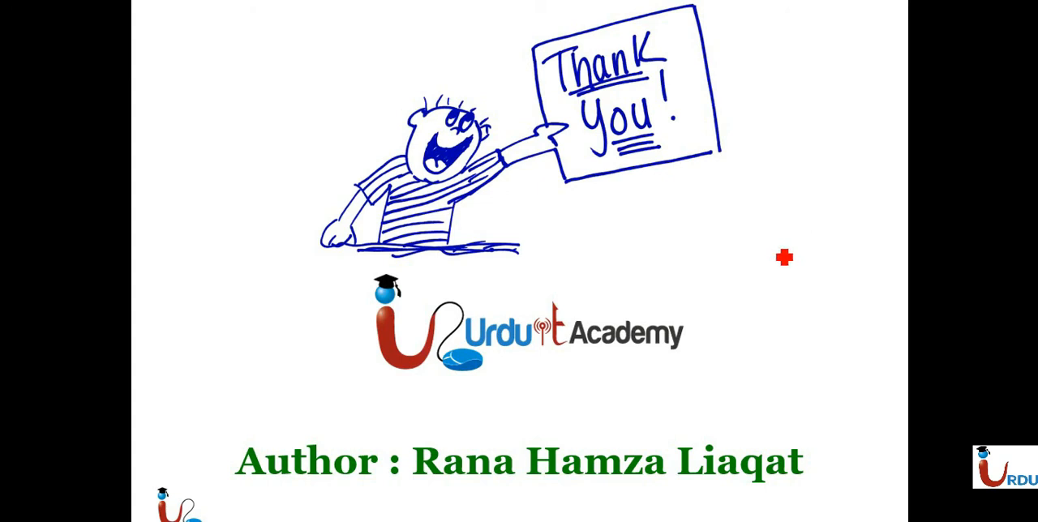
drag(633, 217, 707, 230)
drag(698, 219, 718, 215)
click(717, 200)
mouse_move(721, 215)
mouse_down()
mouse_move(720, 224)
mouse_move(761, 209)
mouse_move(658, 248)
mouse_up()
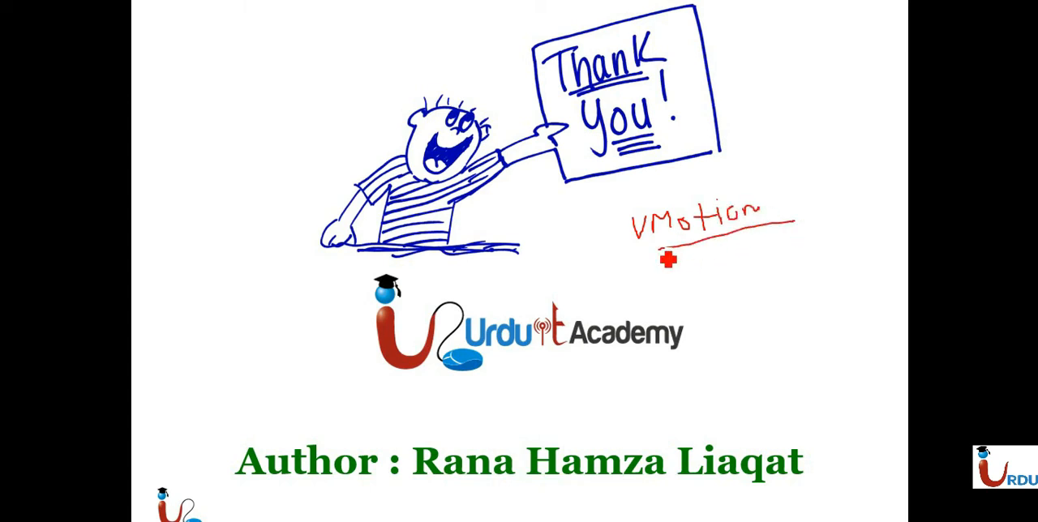